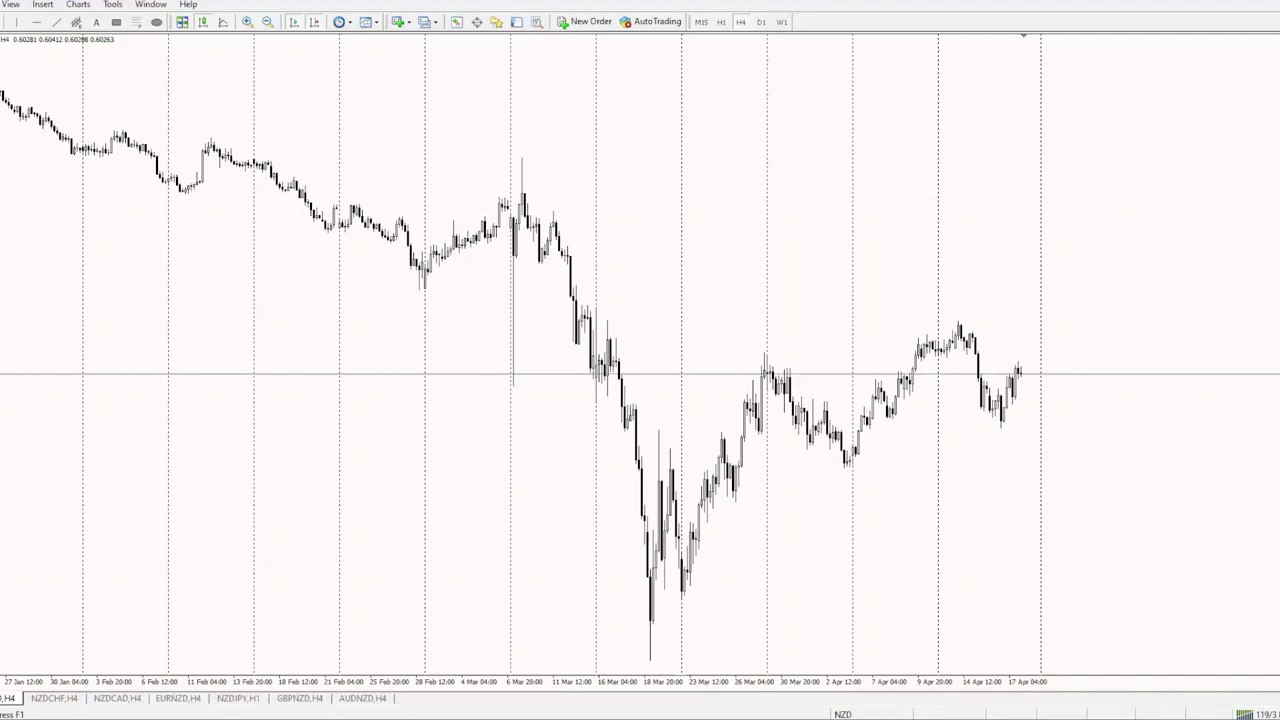
{"action": "key", "text": "alt+f"}
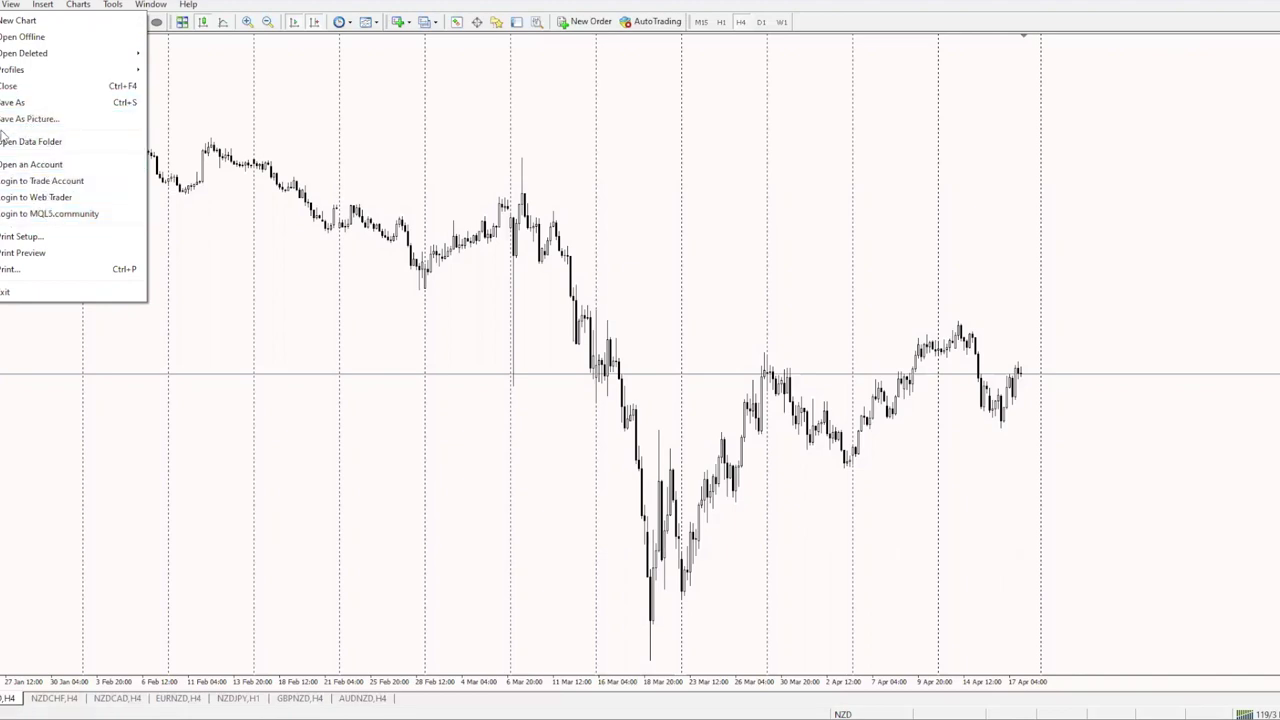
{"action": "left_click", "coordinate": [388, 197]}
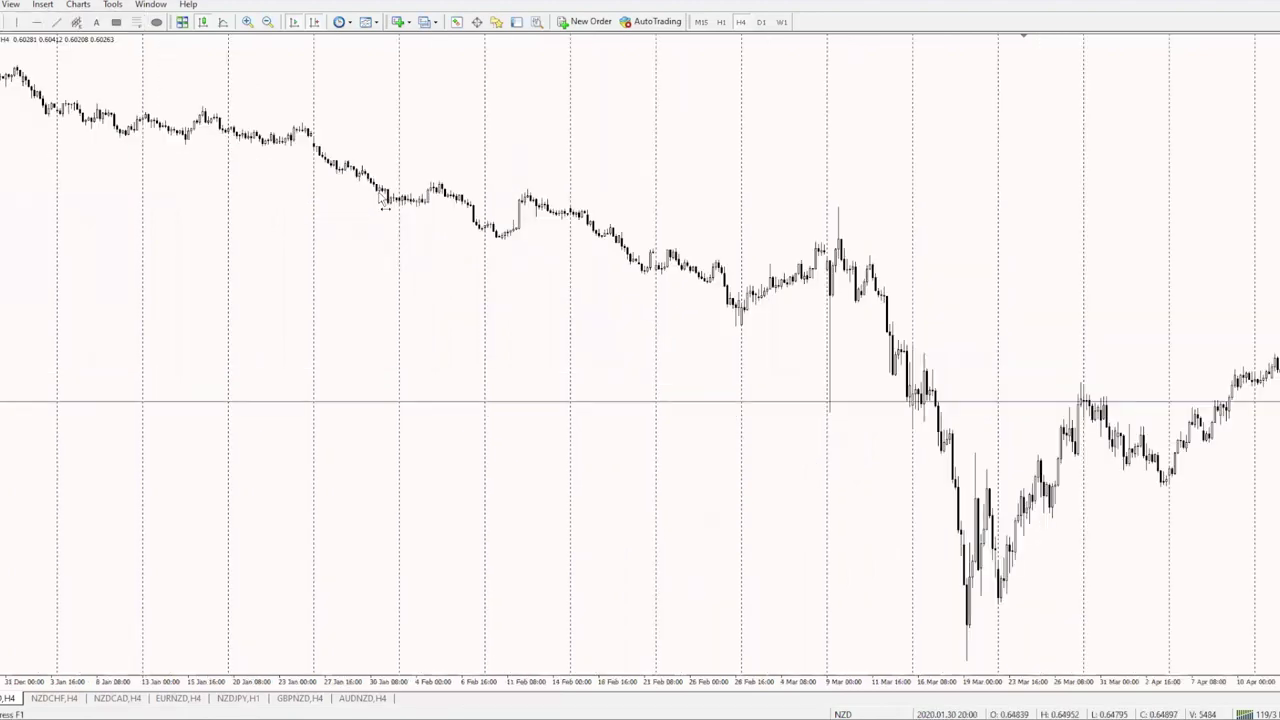
{"action": "scroll", "coordinate": [146, 177], "scroll_direction": "up", "scroll_amount": 10}
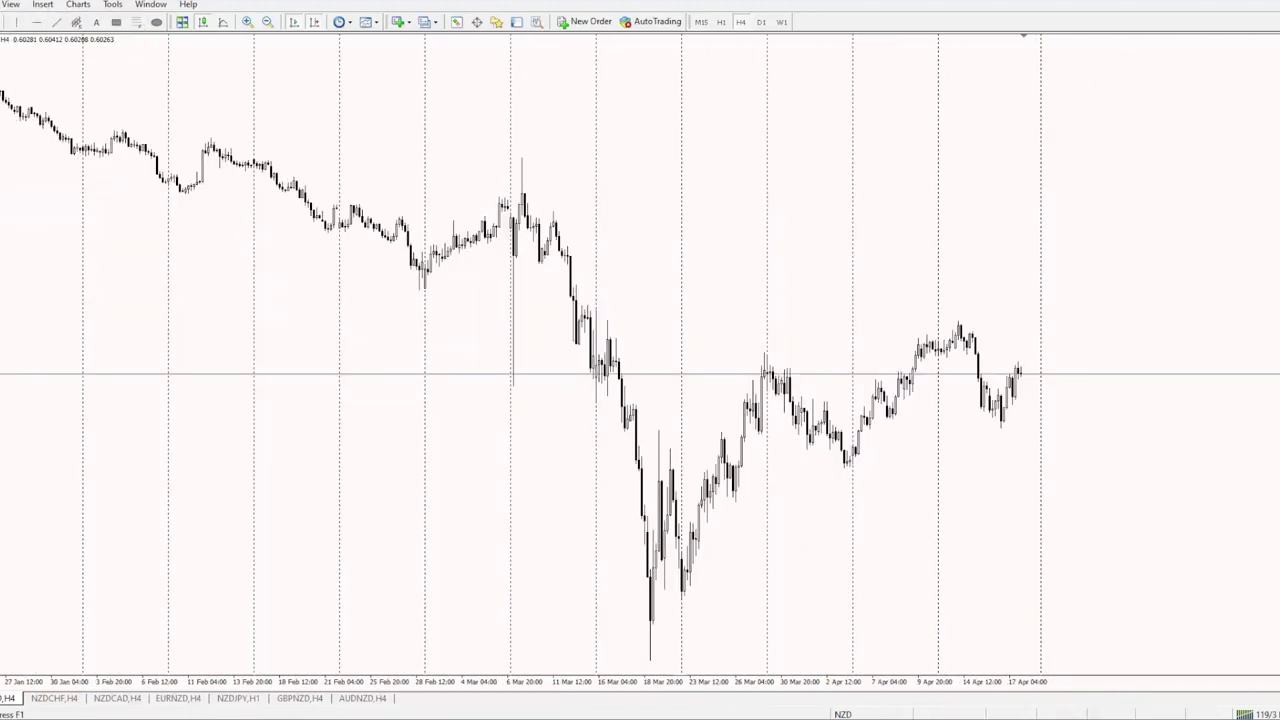
{"action": "left_click", "coordinate": [10, 4]}
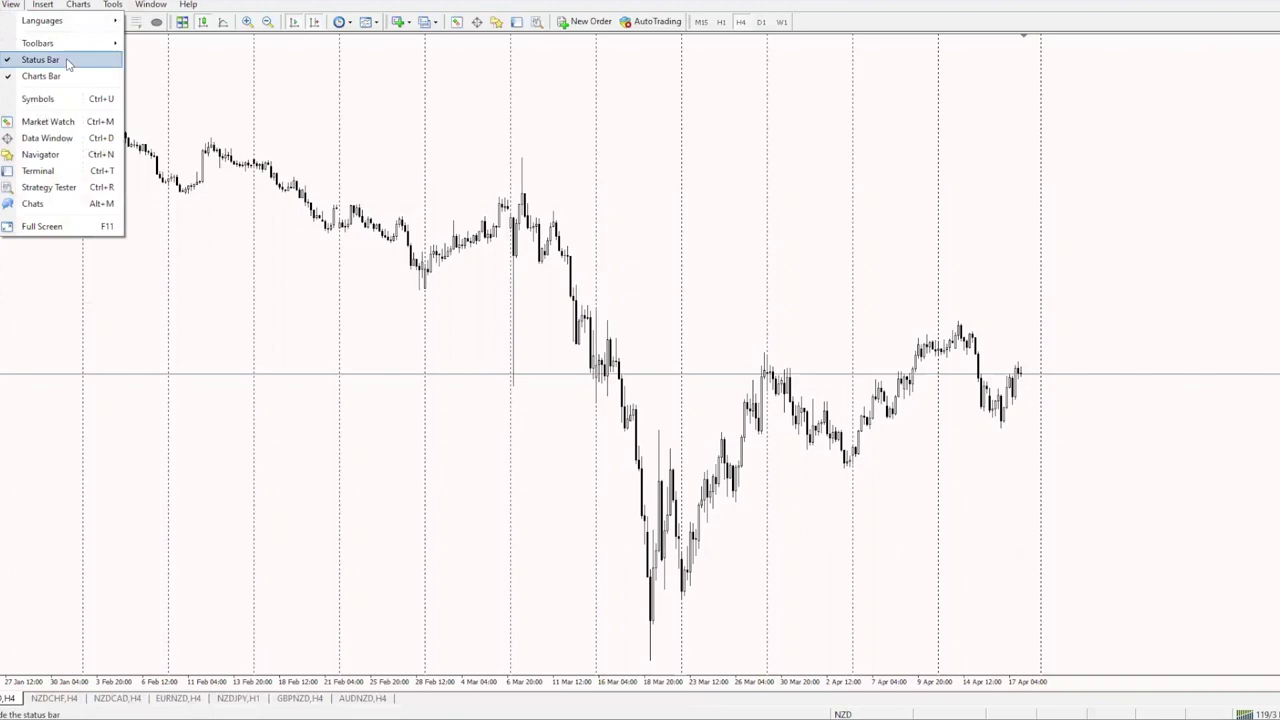
{"action": "mouse_move", "coordinate": [79, 22]}
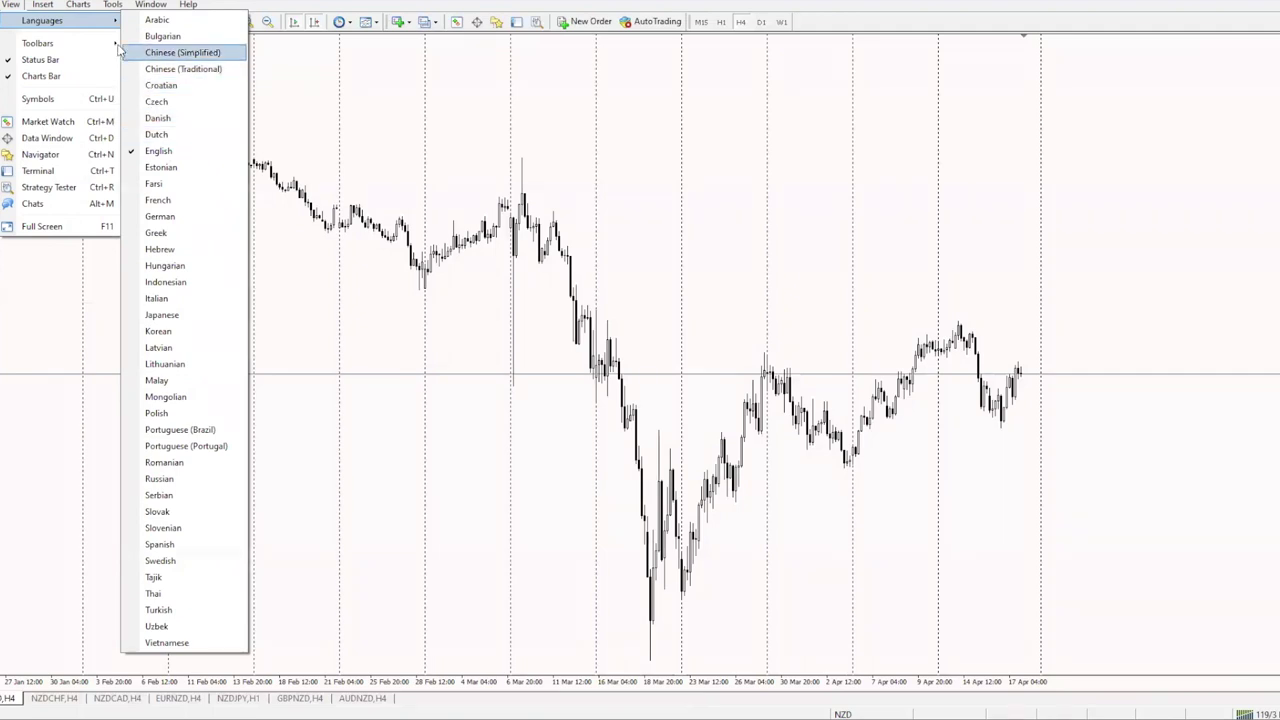
{"action": "mouse_move", "coordinate": [115, 47]}
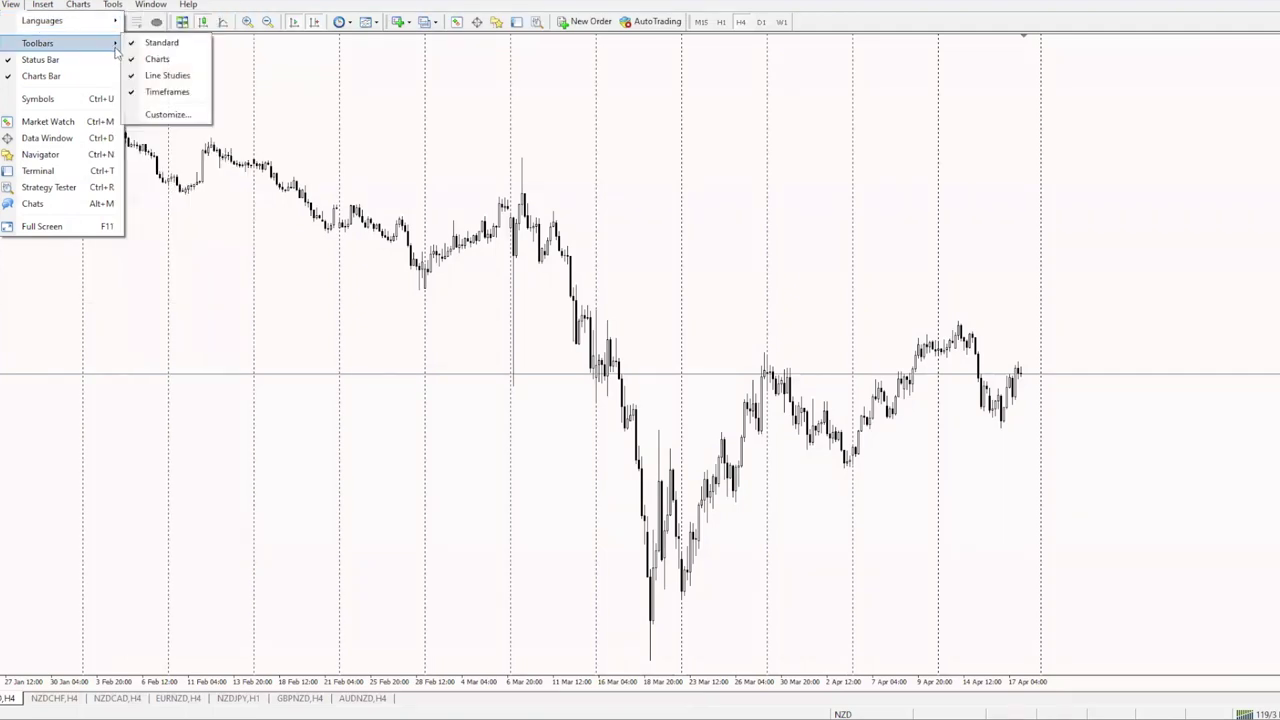
{"action": "left_click_drag", "start_coordinate": [340, 94], "coordinate": [623, 94]}
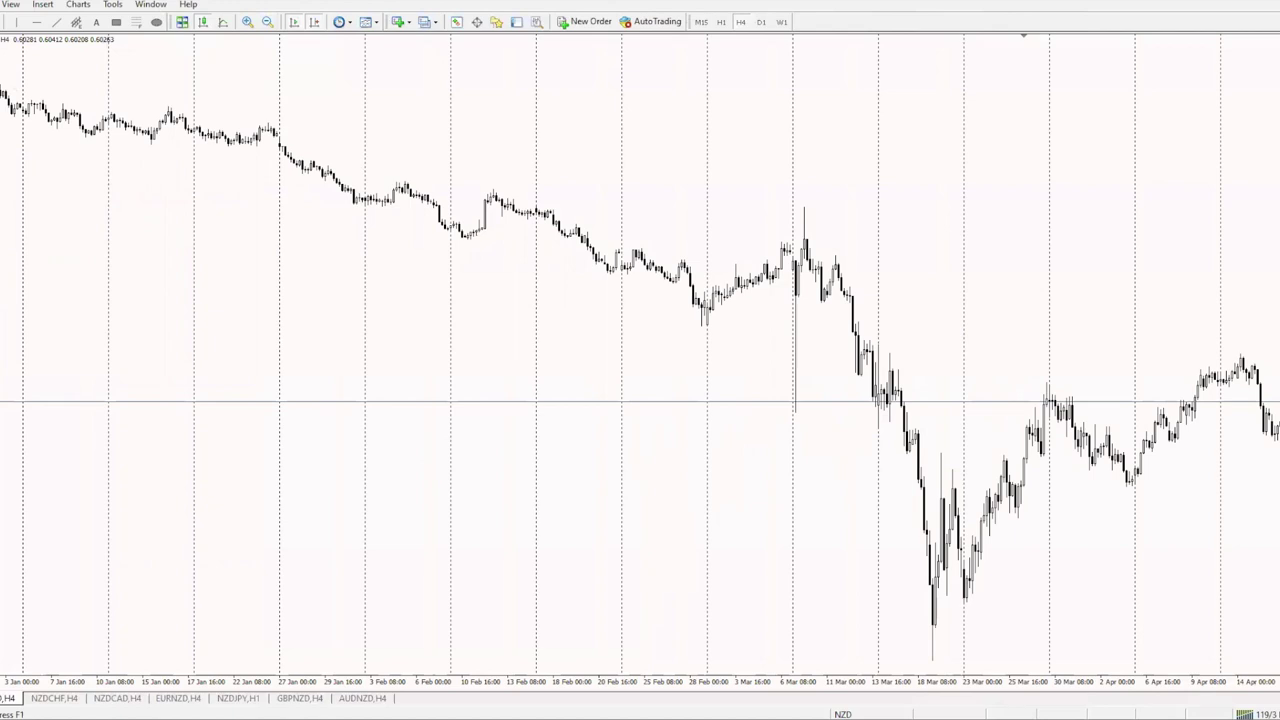
Open the Symbols window and look through its list of instrument groups.
{"action": "left_click", "coordinate": [10, 4]}
{"action": "mouse_move", "coordinate": [40, 43]}
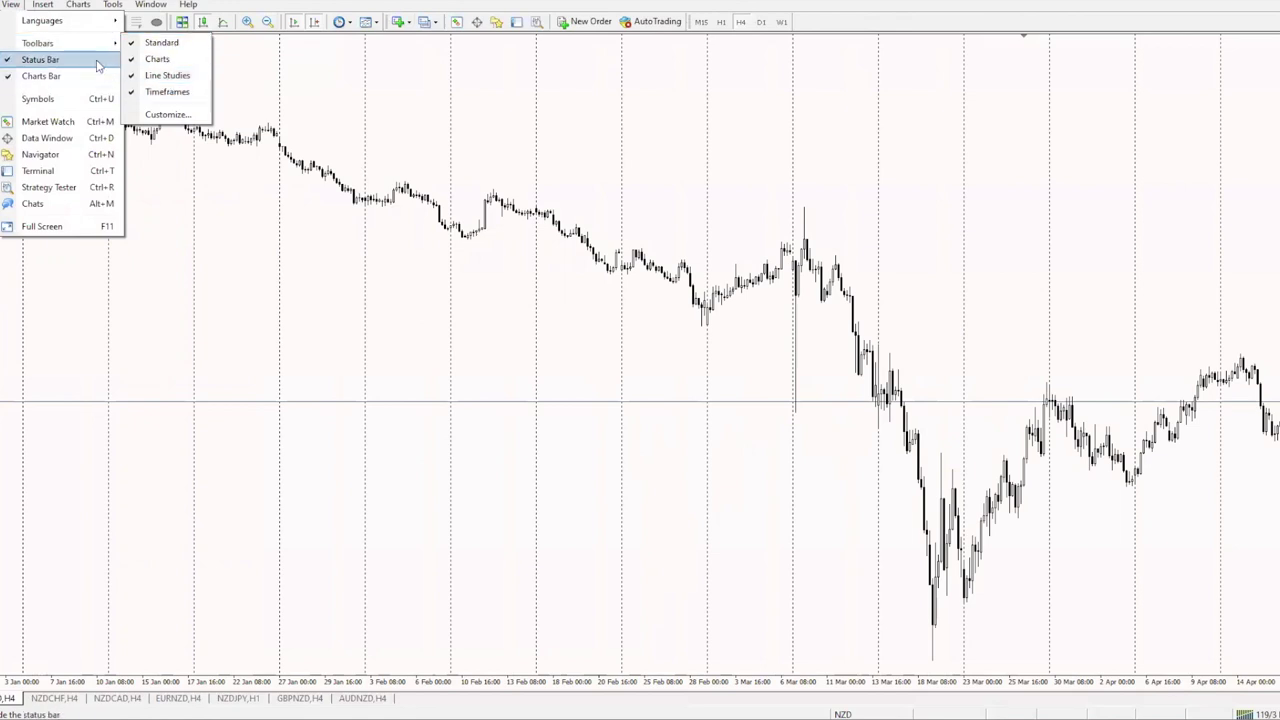
{"action": "left_click", "coordinate": [85, 105]}
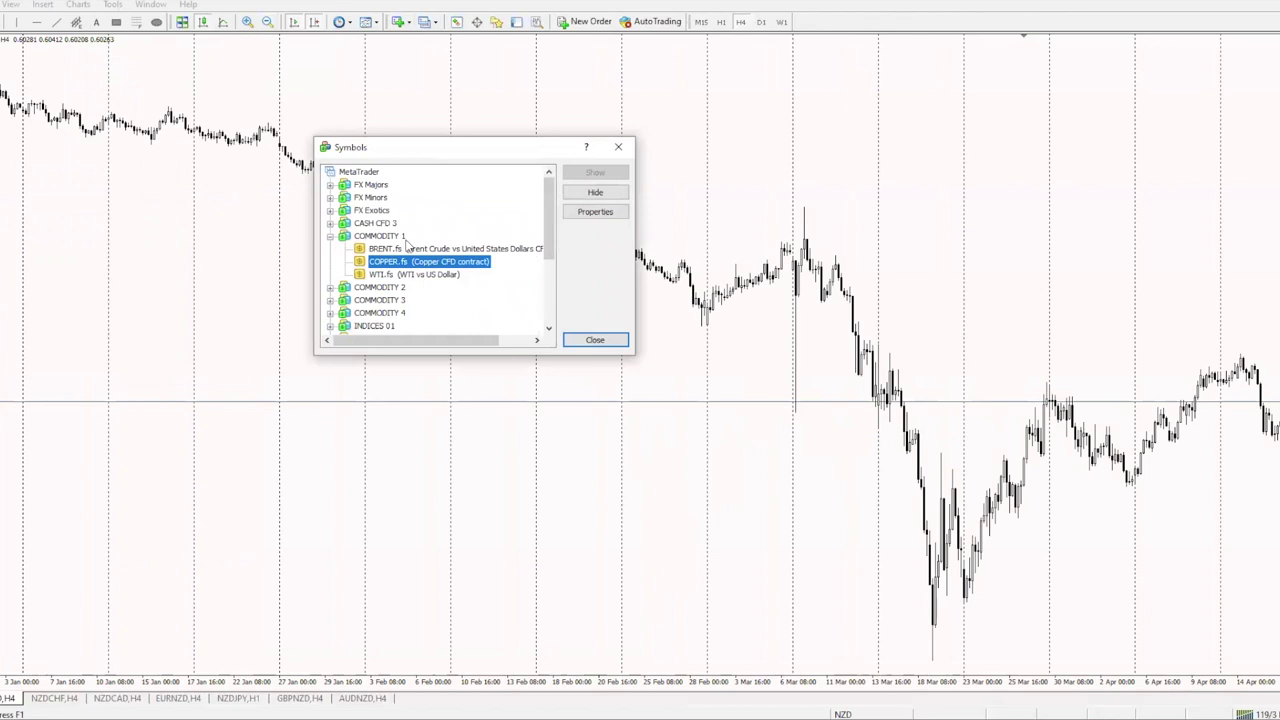
{"action": "scroll", "coordinate": [388, 241], "scroll_direction": "down", "scroll_amount": 4}
{"action": "scroll", "coordinate": [389, 242], "scroll_direction": "up", "scroll_amount": 5}
{"action": "scroll", "coordinate": [440, 275], "scroll_direction": "down", "scroll_amount": 3}
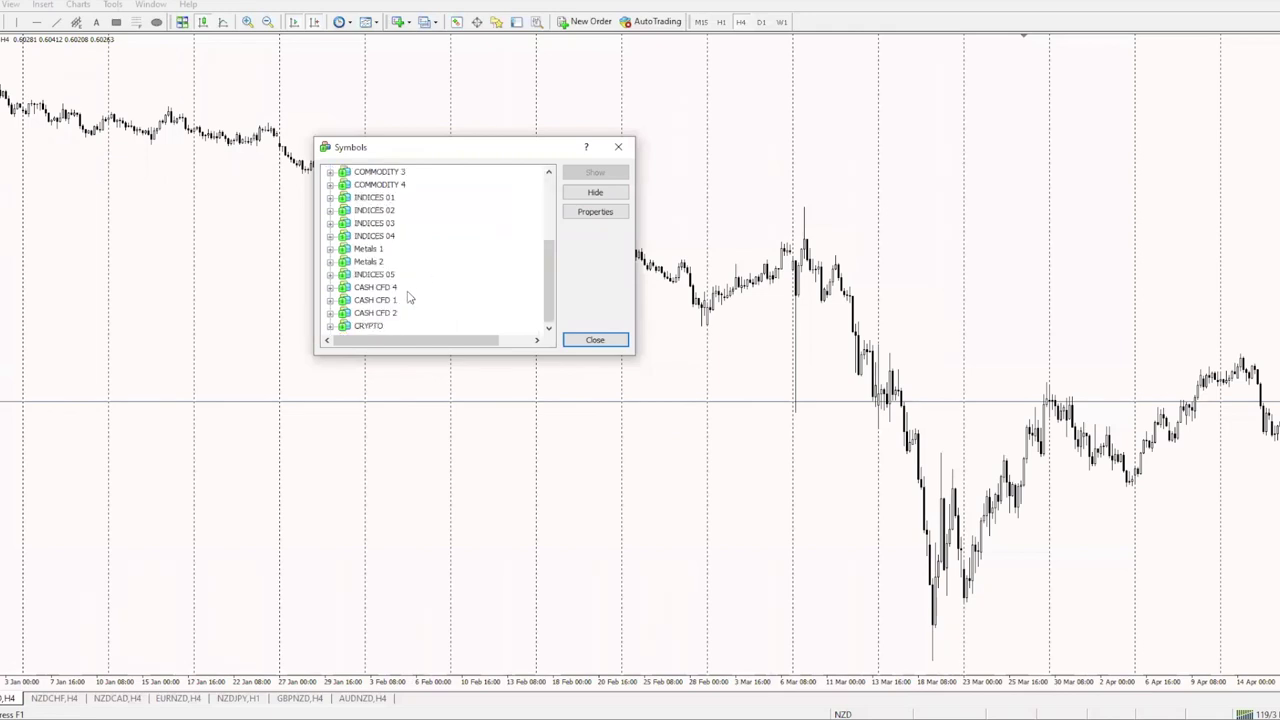
Expand the CASH CFD 4, CASH CFD 1 and CASH CFD 2 groups to view the symbols they contain.
{"action": "left_click", "coordinate": [329, 288]}
{"action": "scroll", "coordinate": [325, 297], "scroll_direction": "down", "scroll_amount": 1}
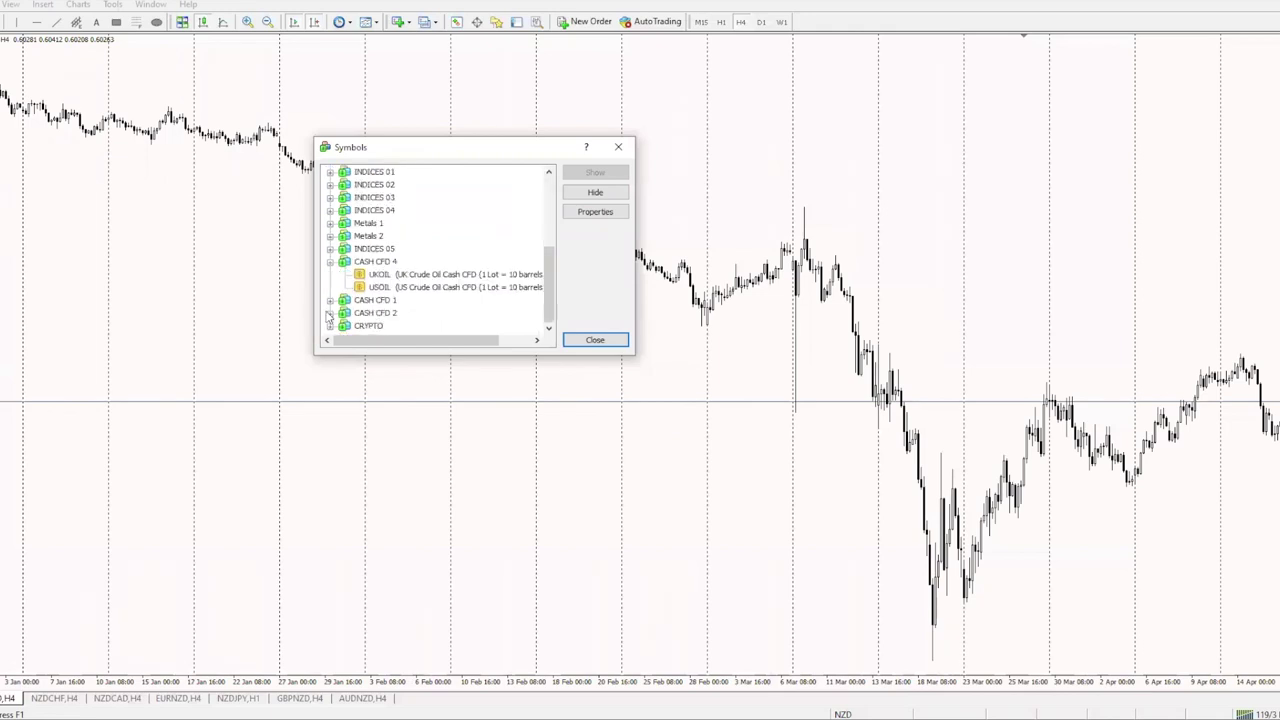
{"action": "left_click", "coordinate": [330, 300]}
{"action": "scroll", "coordinate": [330, 305], "scroll_direction": "down", "scroll_amount": 1}
{"action": "left_click", "coordinate": [330, 313]}
{"action": "scroll", "coordinate": [334, 317], "scroll_direction": "down", "scroll_amount": 1}
{"action": "left_click", "coordinate": [331, 337]}
{"action": "scroll", "coordinate": [370, 291], "scroll_direction": "up", "scroll_amount": 10}
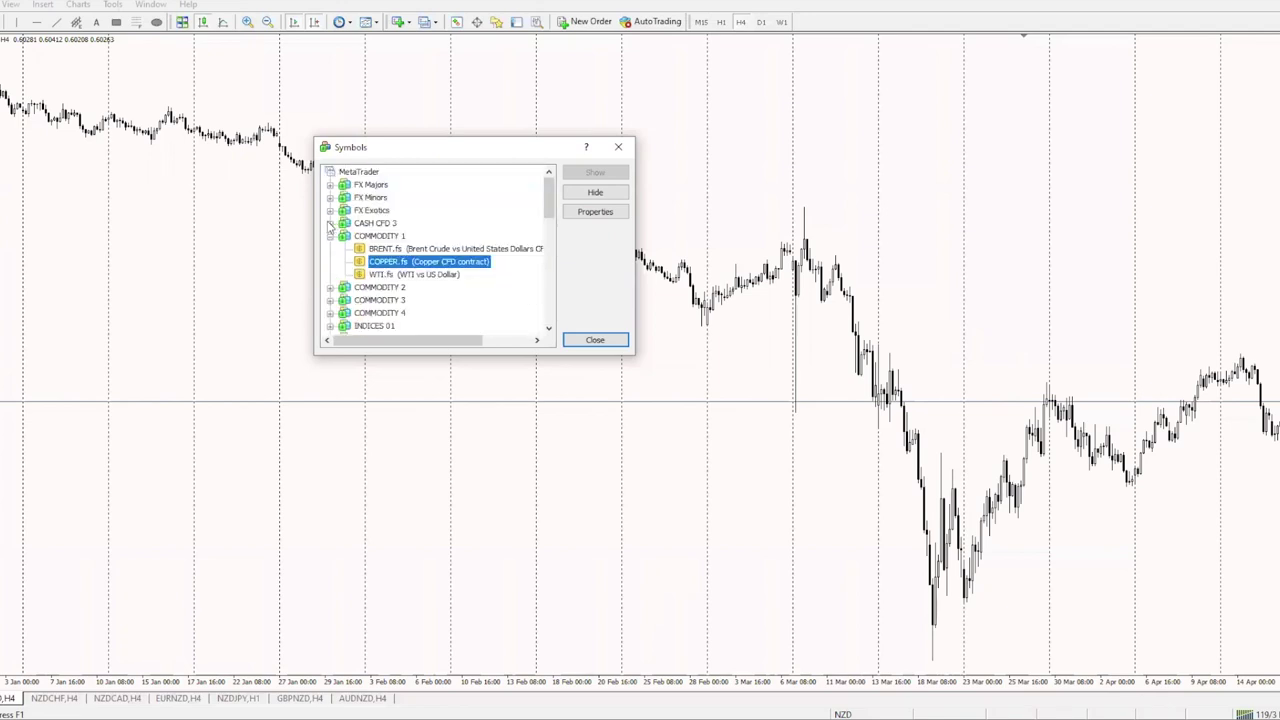
Expand the FX Minors group and hide its AUDCAD symbol.
{"action": "left_click", "coordinate": [330, 223]}
{"action": "left_click", "coordinate": [331, 198]}
{"action": "scroll", "coordinate": [390, 243], "scroll_direction": "up", "scroll_amount": 1}
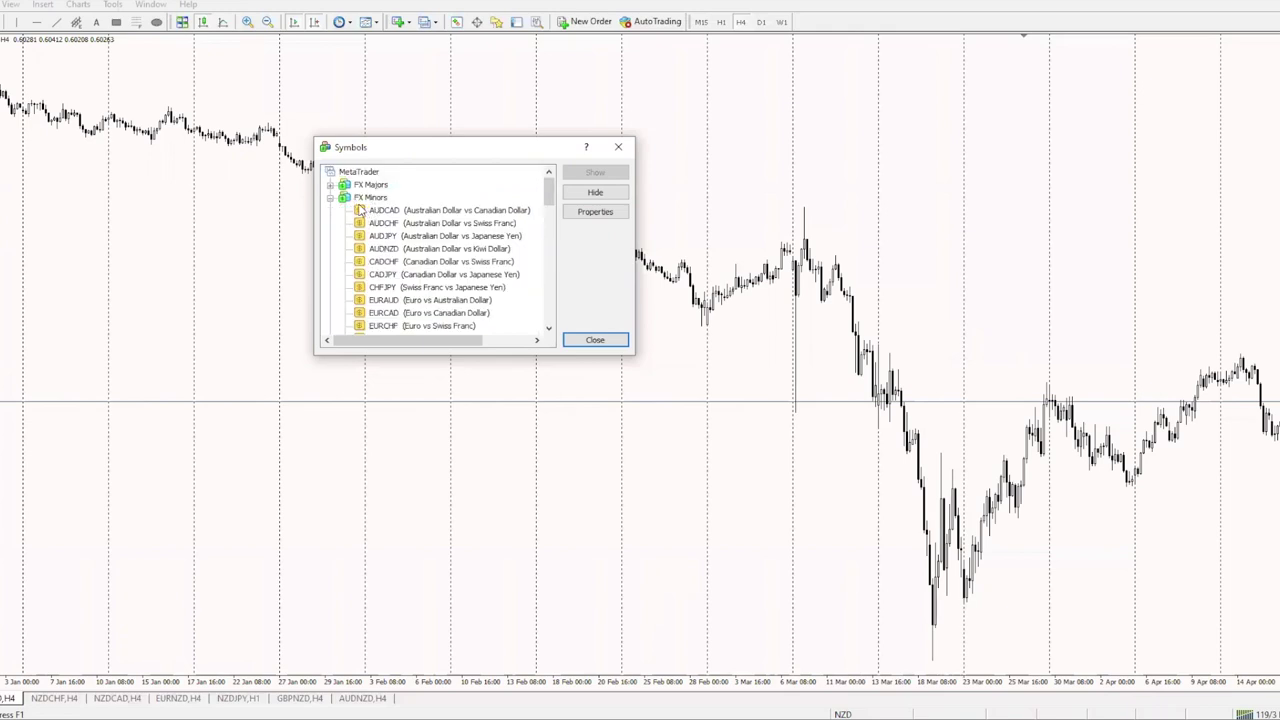
{"action": "left_click", "coordinate": [383, 211]}
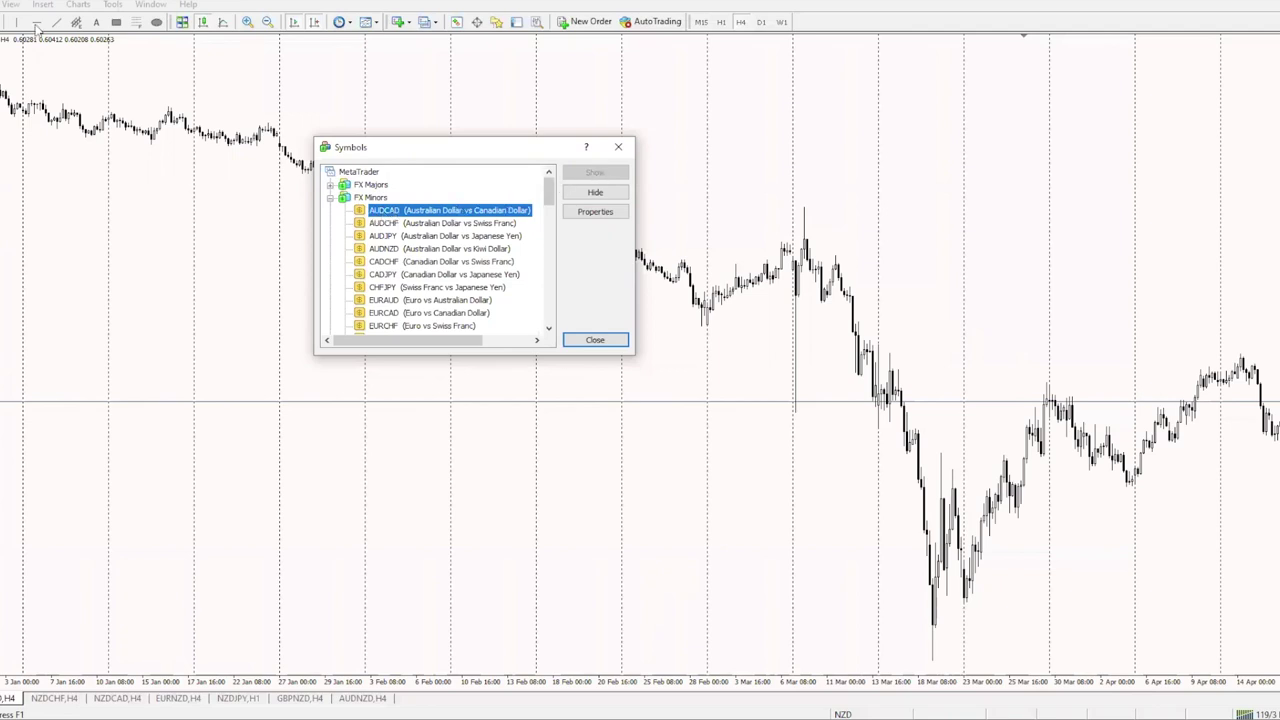
{"action": "left_click", "coordinate": [597, 196]}
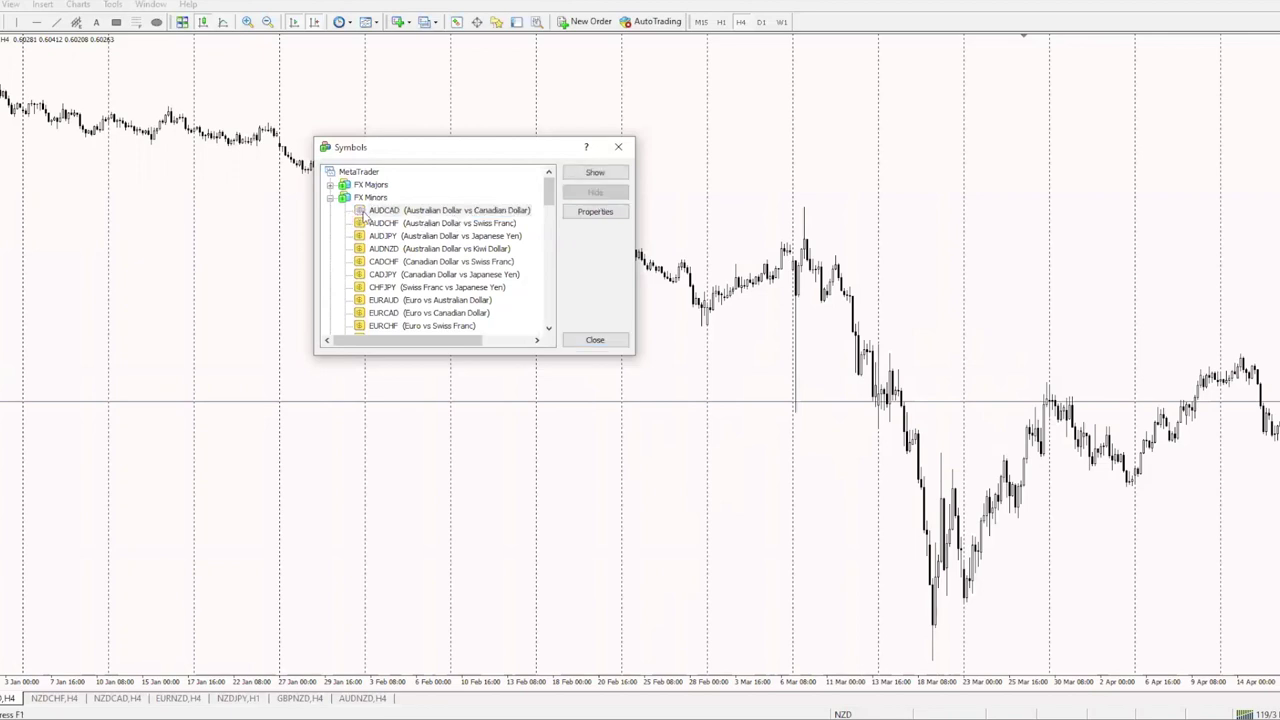
Show the hidden AUDCAD symbol again and close the Symbols window.
{"action": "left_click", "coordinate": [388, 29]}
{"action": "left_click", "coordinate": [414, 212]}
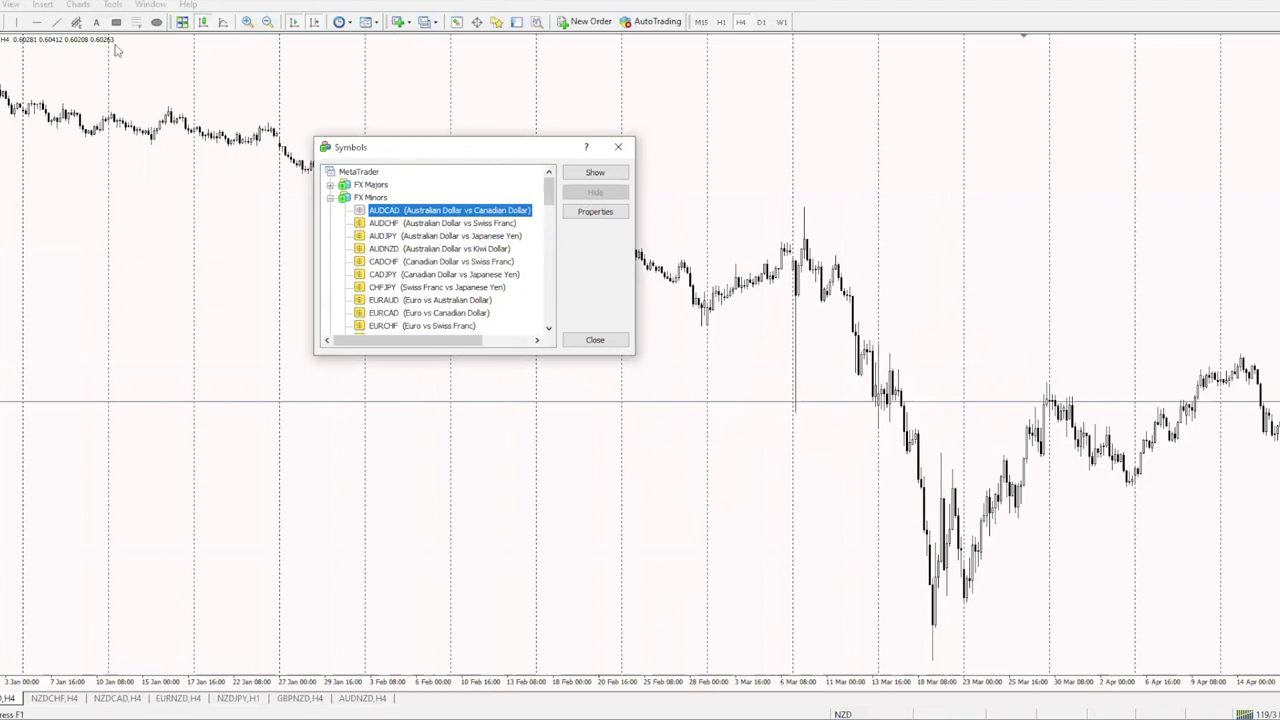
{"action": "left_click", "coordinate": [600, 174]}
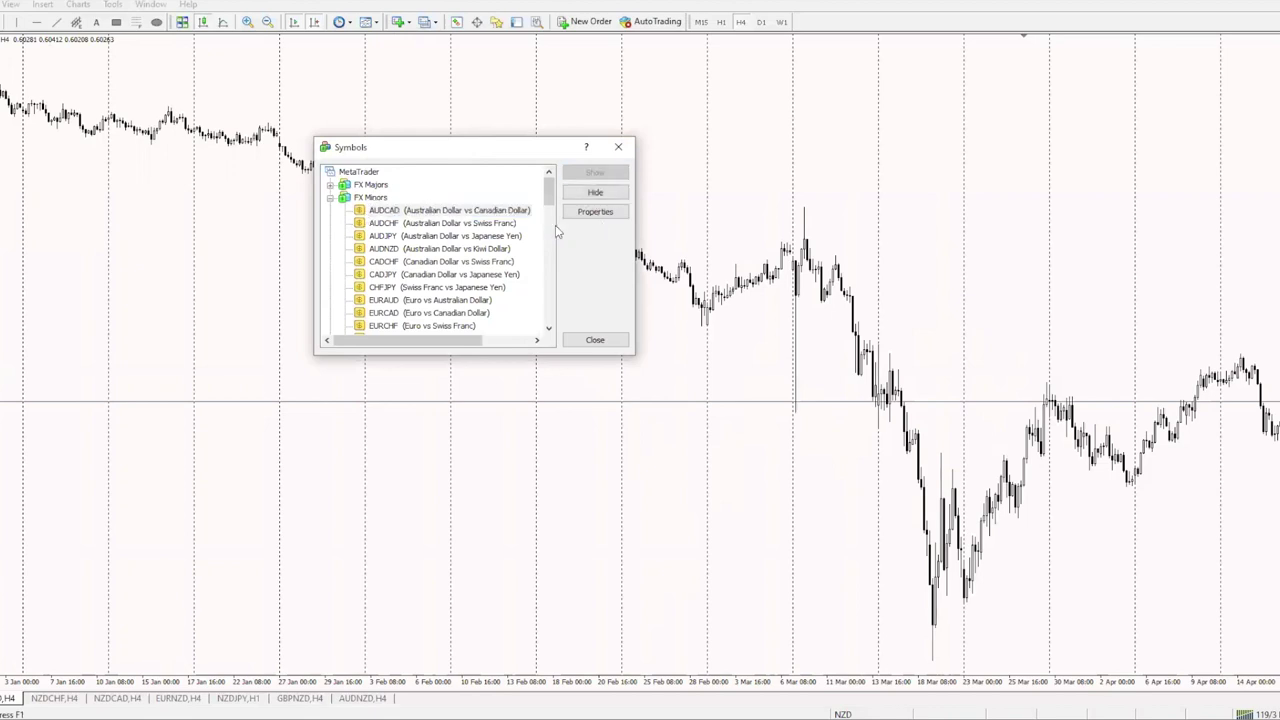
{"action": "left_click", "coordinate": [618, 147]}
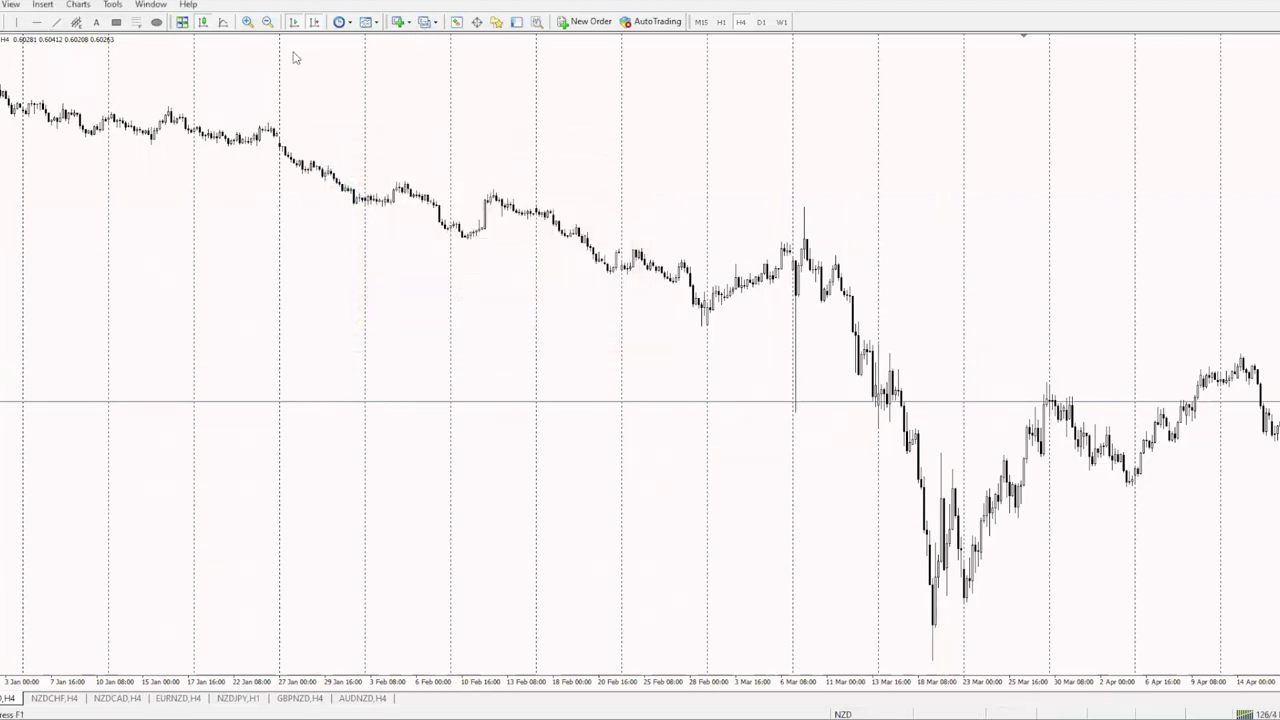
Open the Market Watch and look through its list of bid and ask quotes.
{"action": "left_click", "coordinate": [10, 4]}
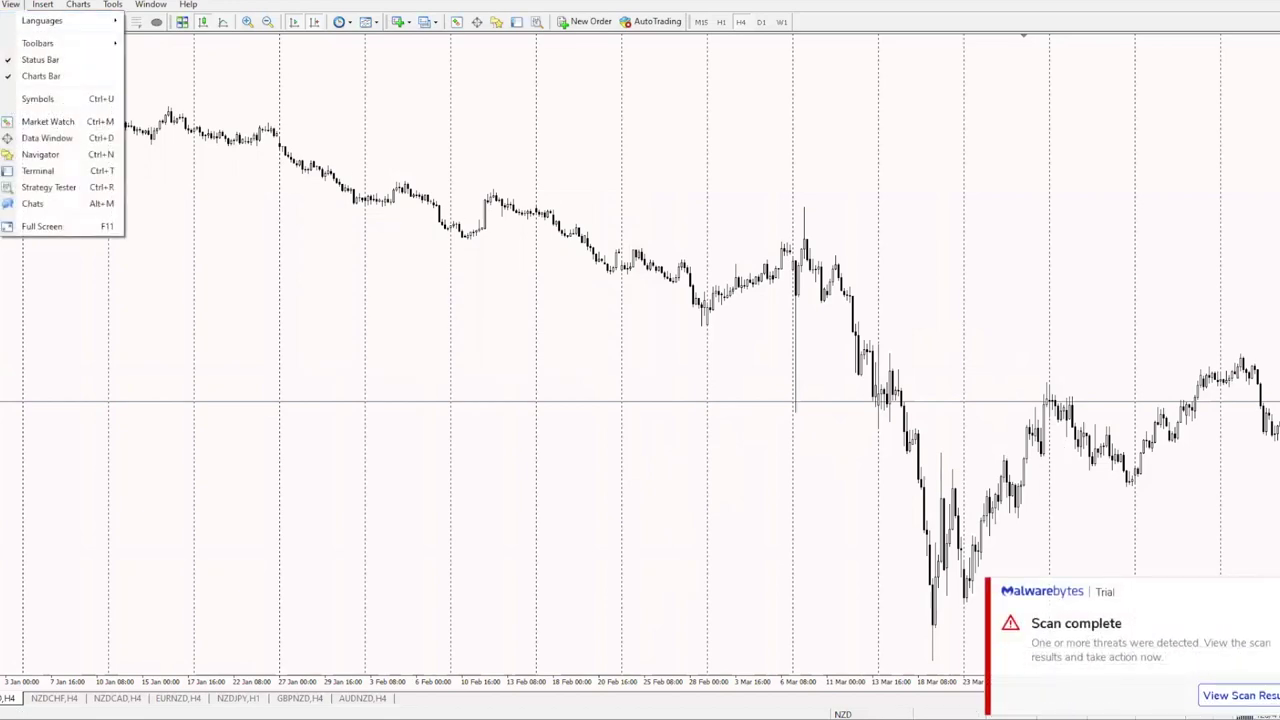
{"action": "left_click", "coordinate": [1100, 528]}
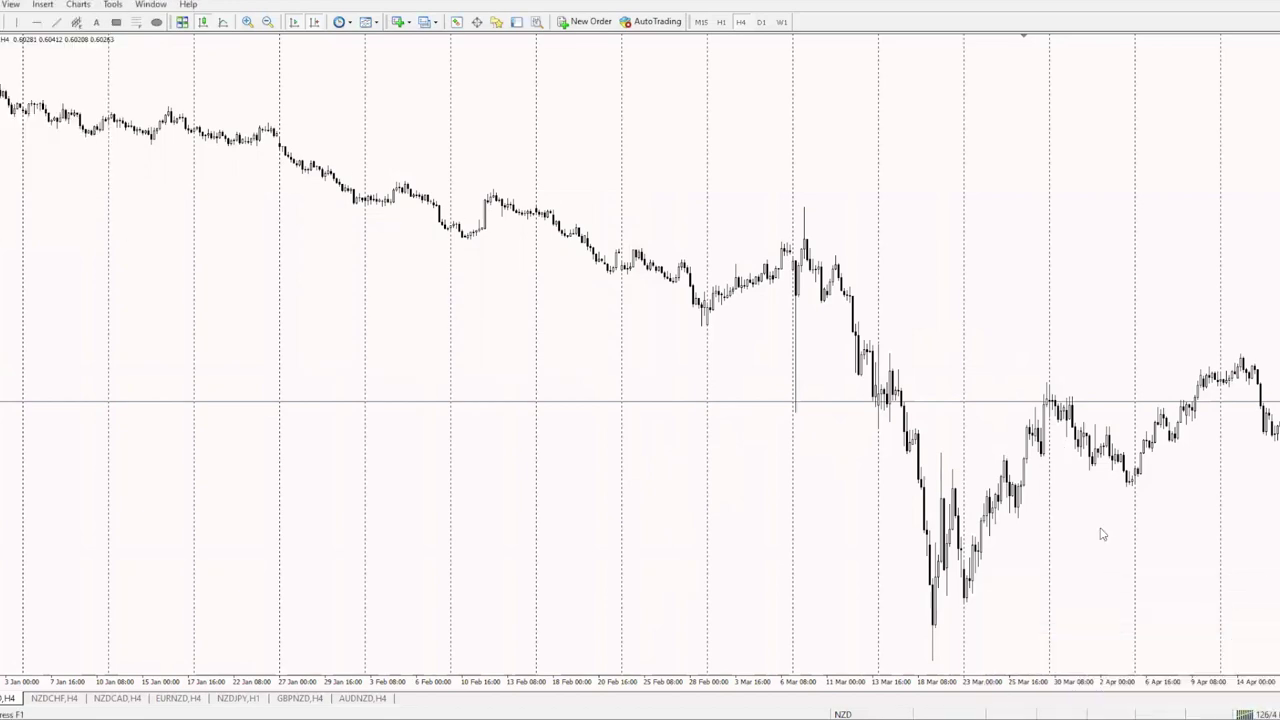
{"action": "left_click", "coordinate": [10, 4]}
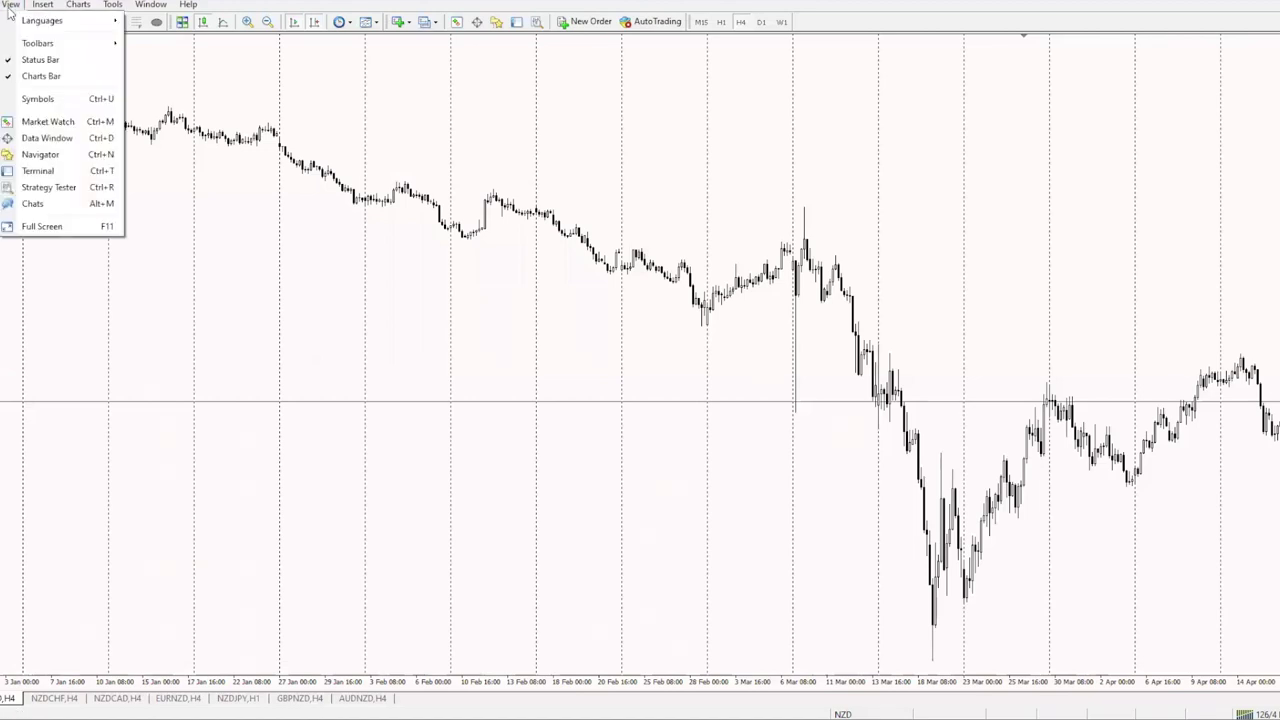
{"action": "left_click", "coordinate": [21, 128]}
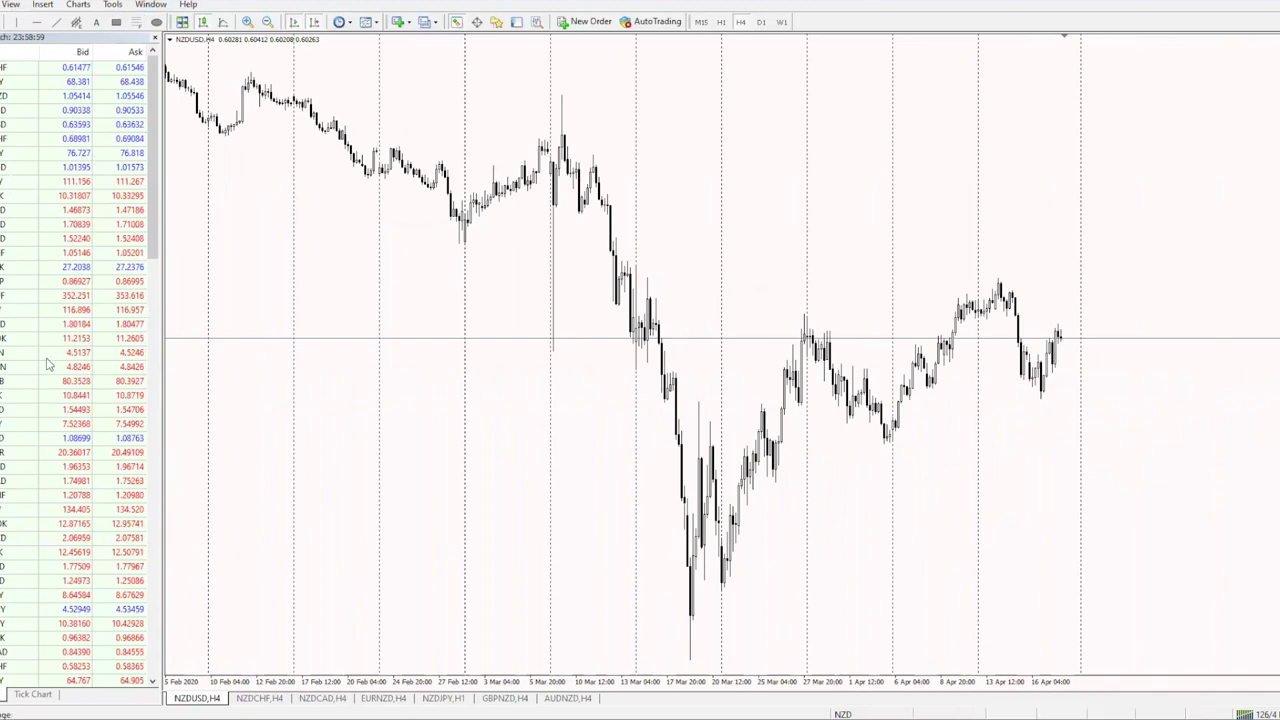
{"action": "scroll", "coordinate": [75, 342], "scroll_direction": "down", "scroll_amount": 8}
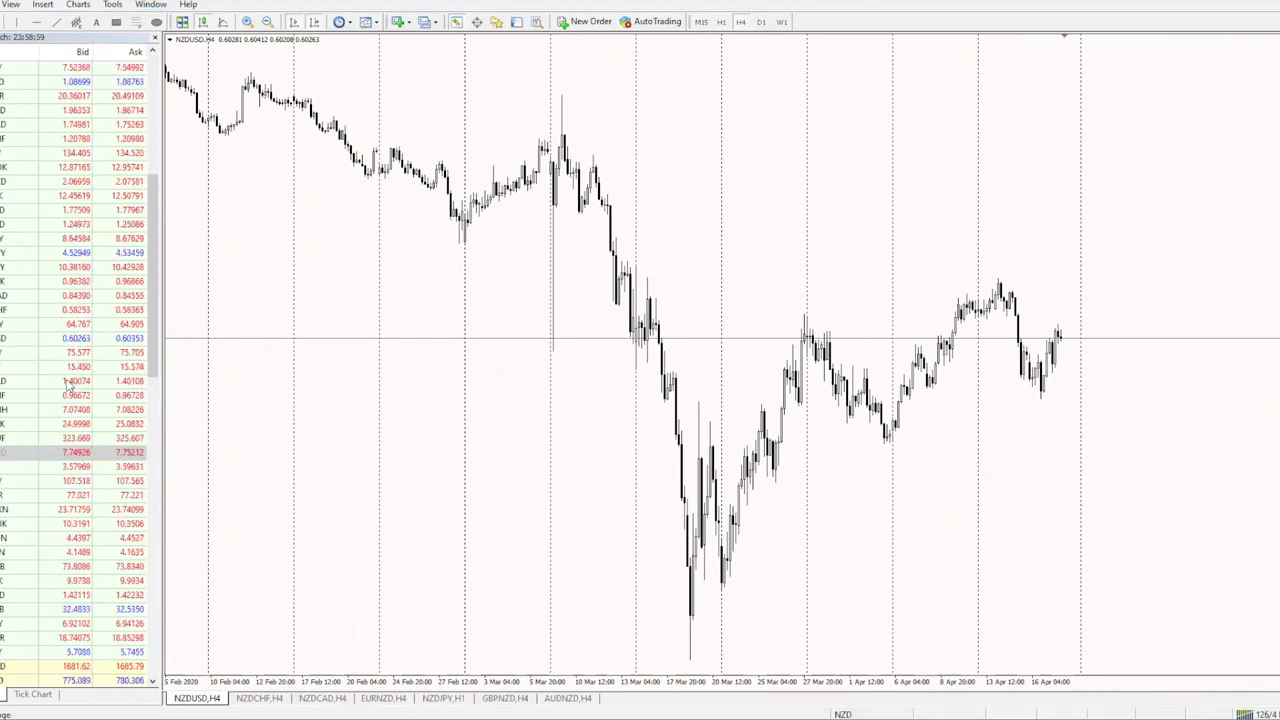
{"action": "left_click", "coordinate": [12, 452]}
{"action": "right_click", "coordinate": [12, 452]}
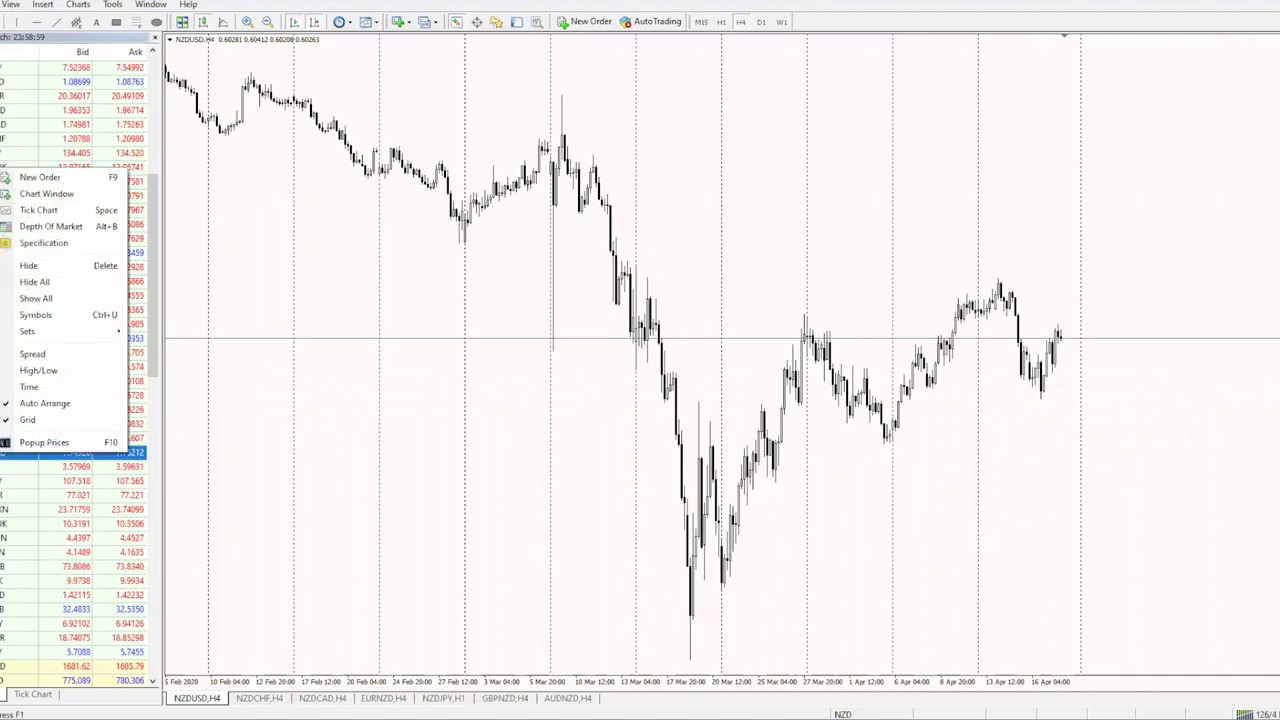
{"action": "left_click", "coordinate": [8, 497]}
{"action": "left_click", "coordinate": [14, 457]}
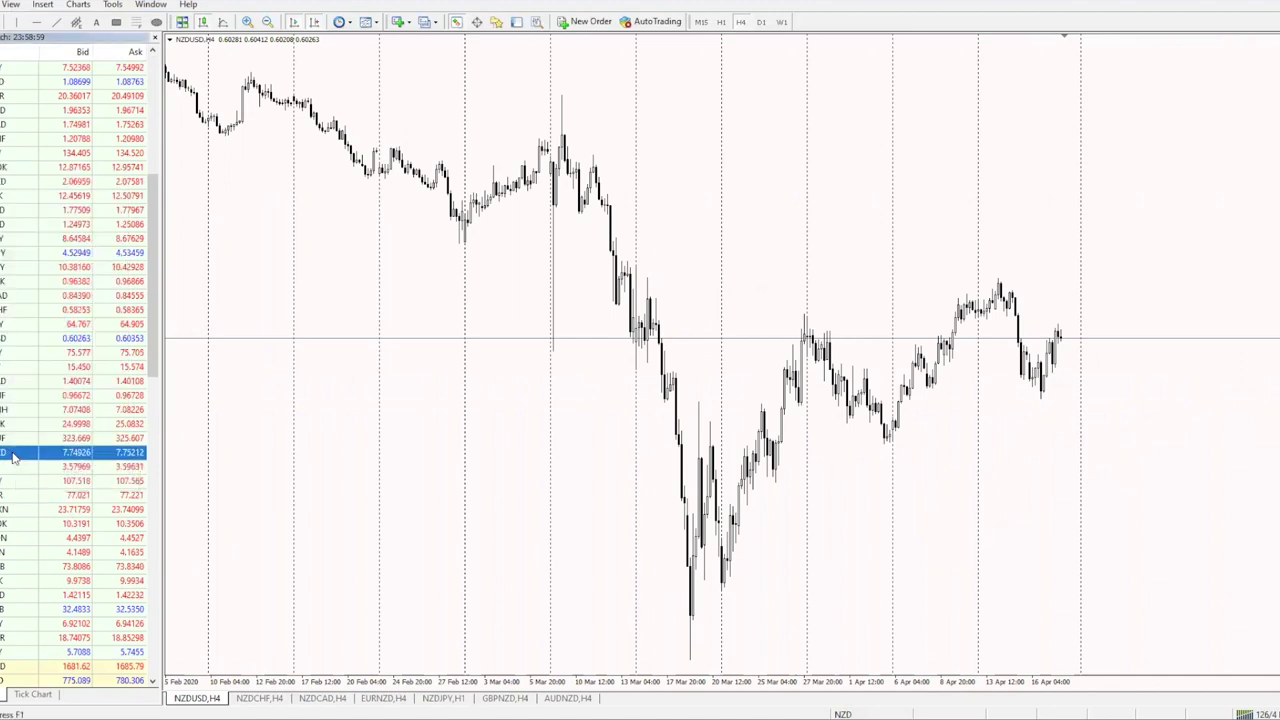
{"action": "right_click", "coordinate": [14, 457]}
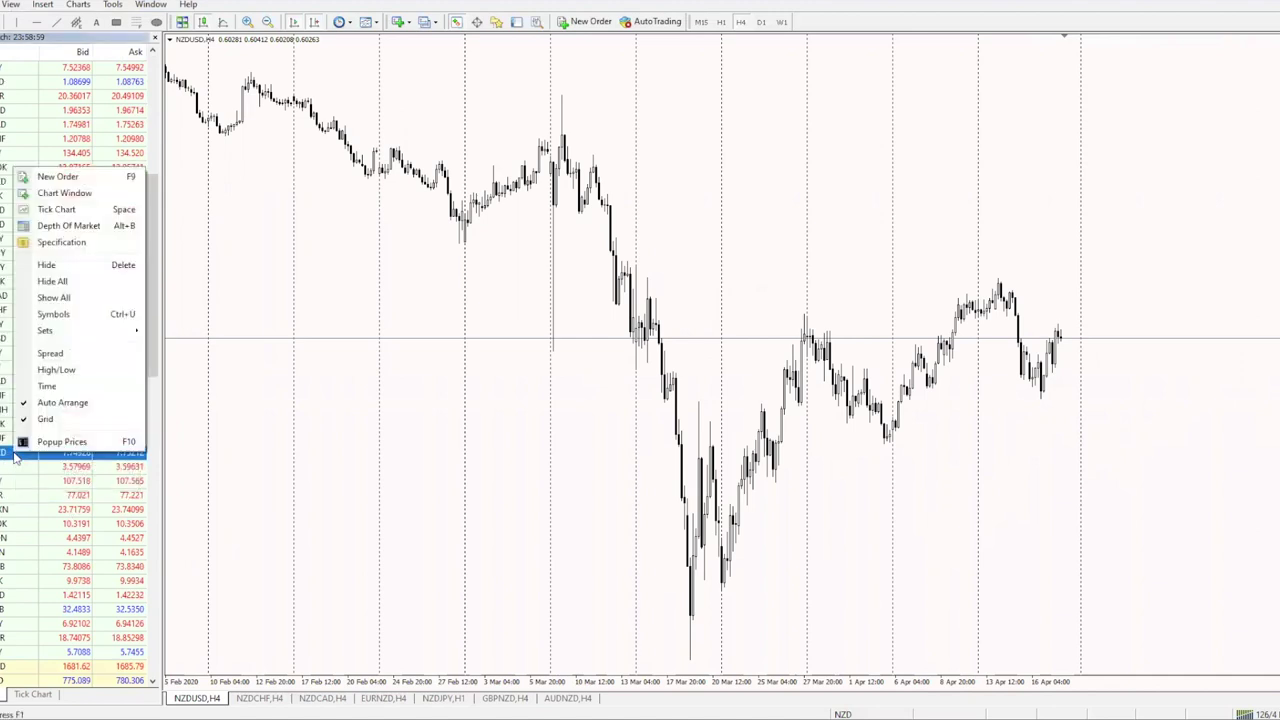
{"action": "left_click", "coordinate": [100, 242]}
{"action": "left_click", "coordinate": [223, 350]}
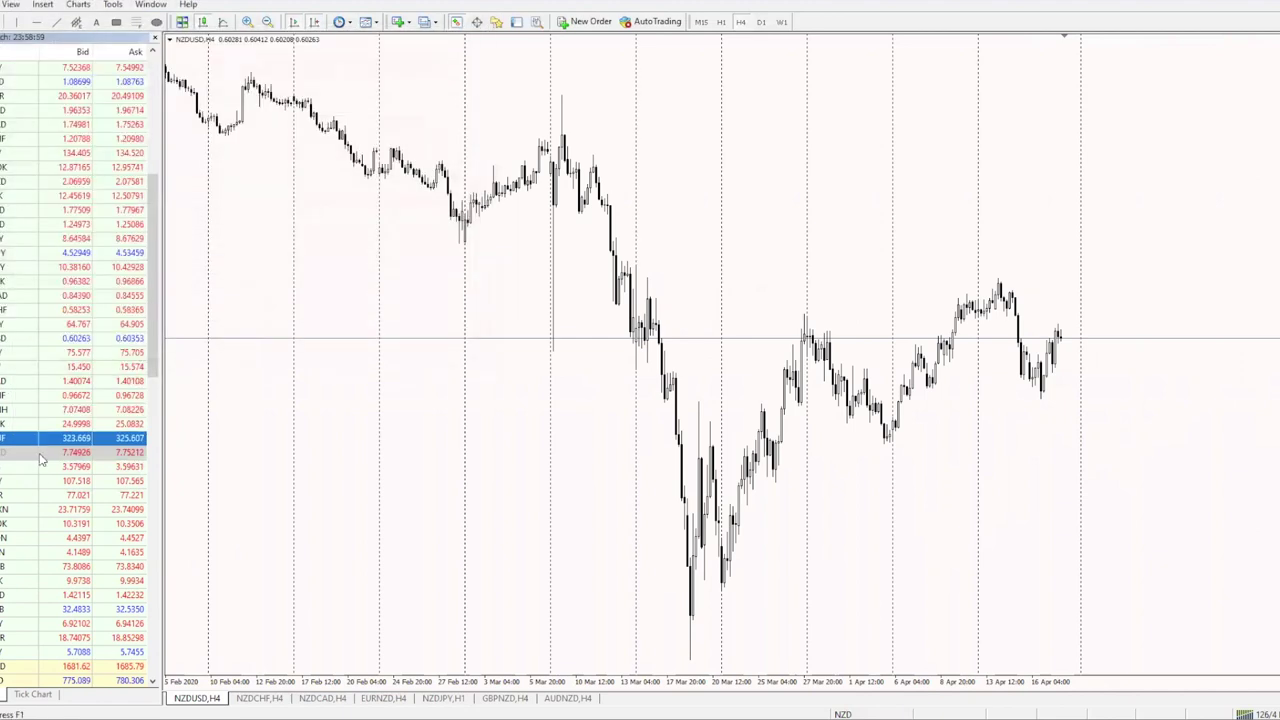
Show all available symbols in the Market Watch list.
{"action": "right_click", "coordinate": [40, 452]}
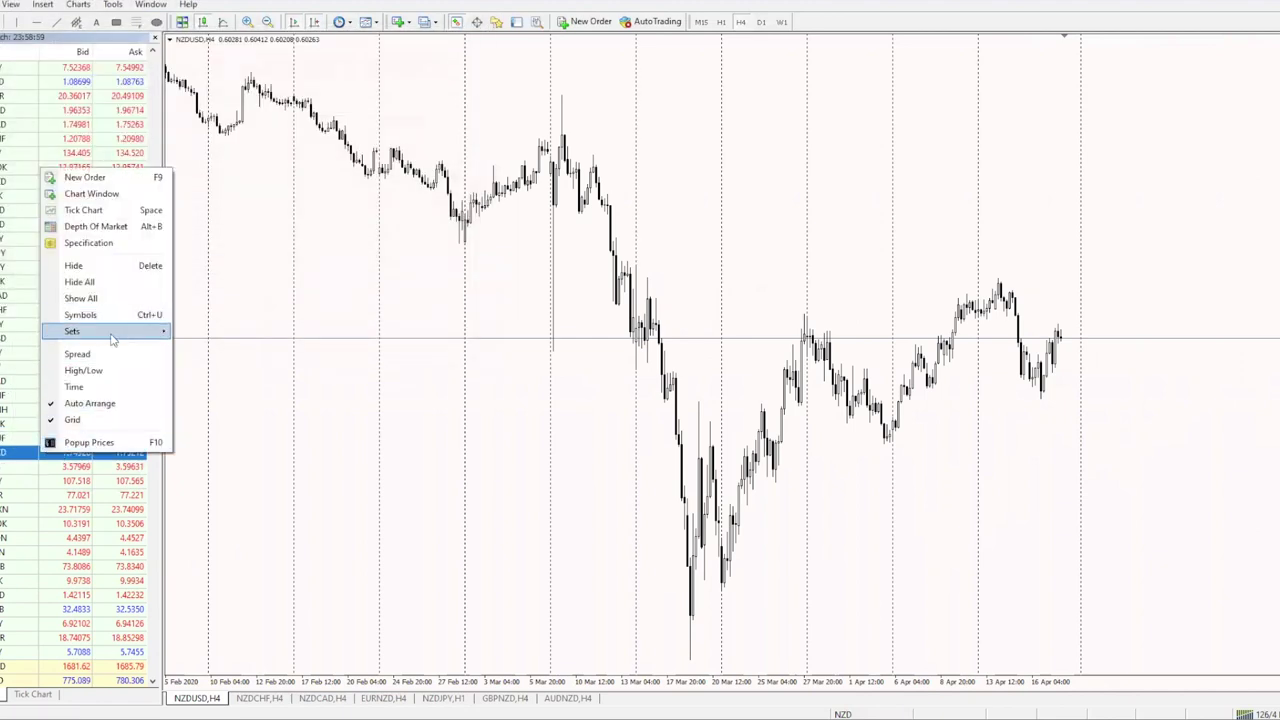
{"action": "left_click", "coordinate": [122, 299]}
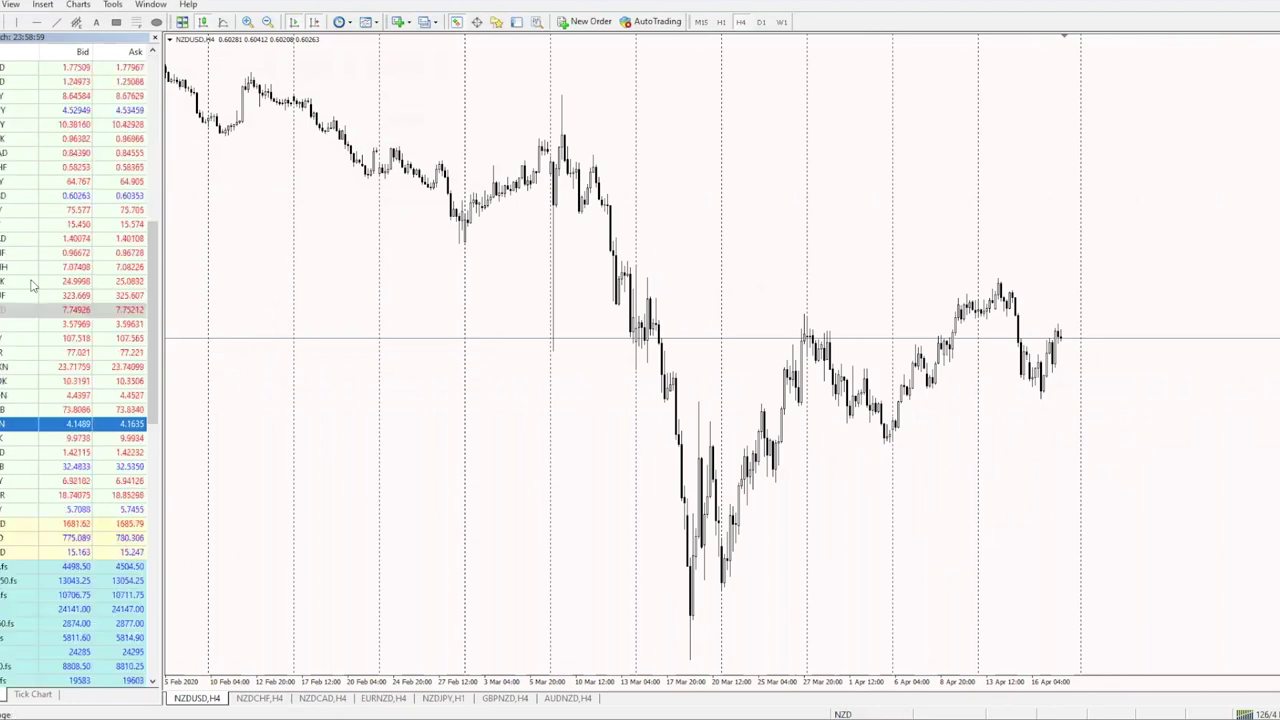
{"action": "scroll", "coordinate": [38, 287], "scroll_direction": "down", "scroll_amount": 12}
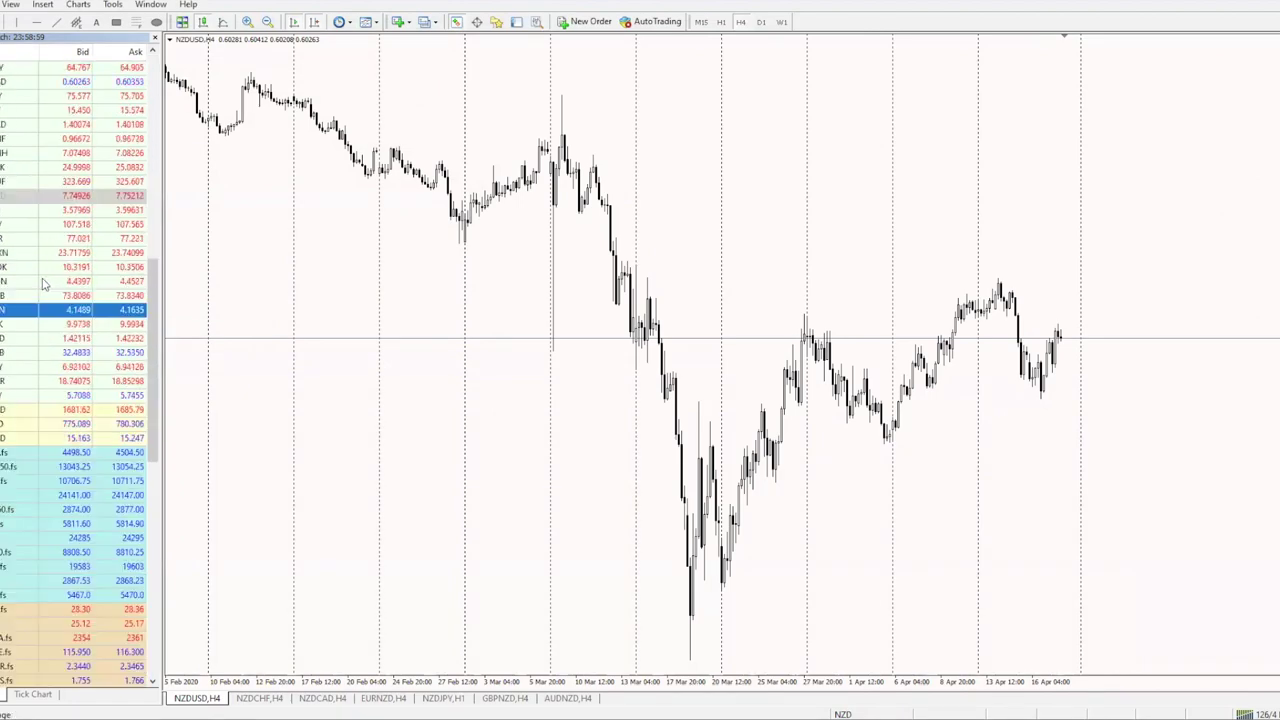
{"action": "scroll", "coordinate": [50, 355], "scroll_direction": "up", "scroll_amount": 8}
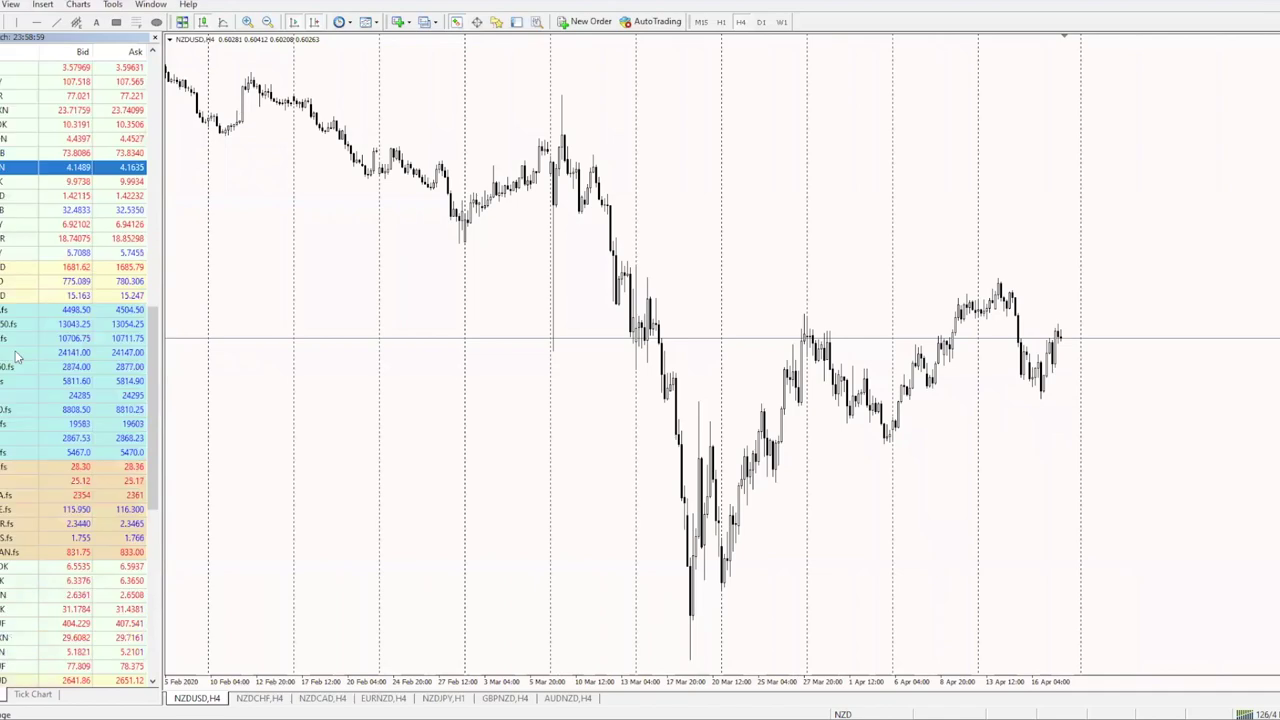
{"action": "scroll", "coordinate": [49, 349], "scroll_direction": "up", "scroll_amount": 20}
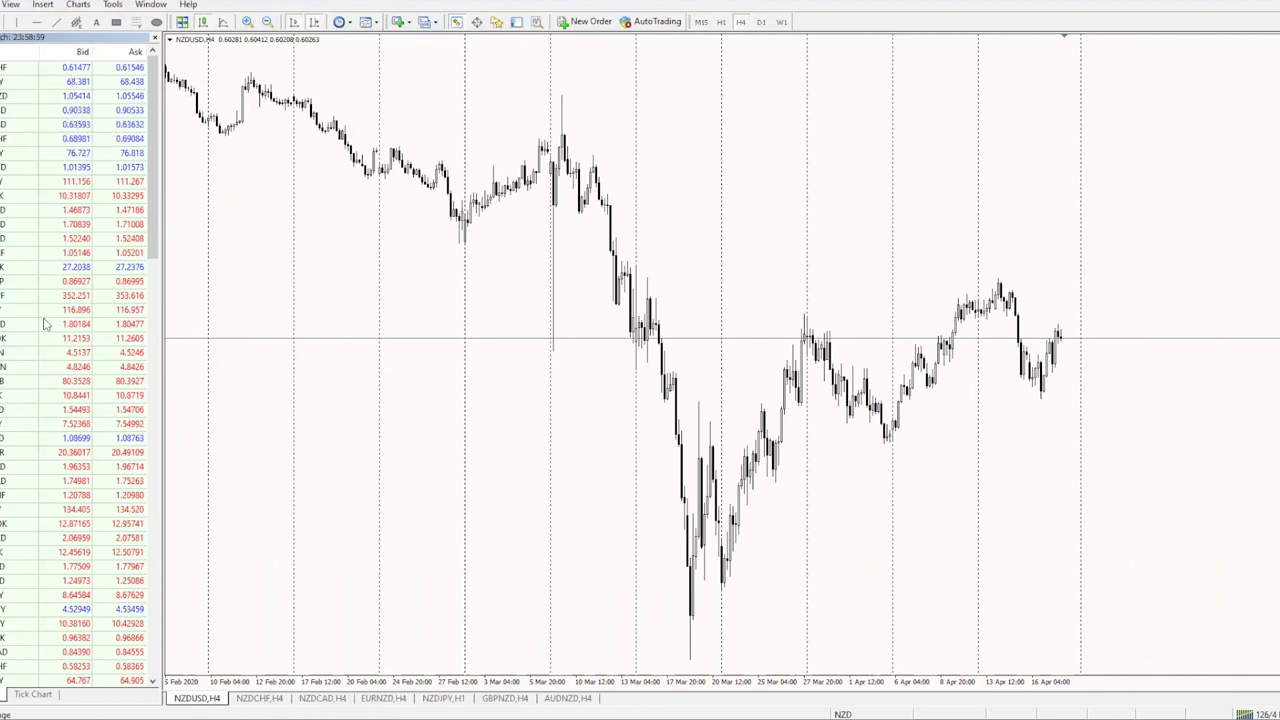
Close the Market Watch and open the Data Window beside the NZDUSD H4 chart.
{"action": "mouse_move", "coordinate": [58, 323]}
{"action": "left_click", "coordinate": [153, 37]}
{"action": "left_click", "coordinate": [46, 8]}
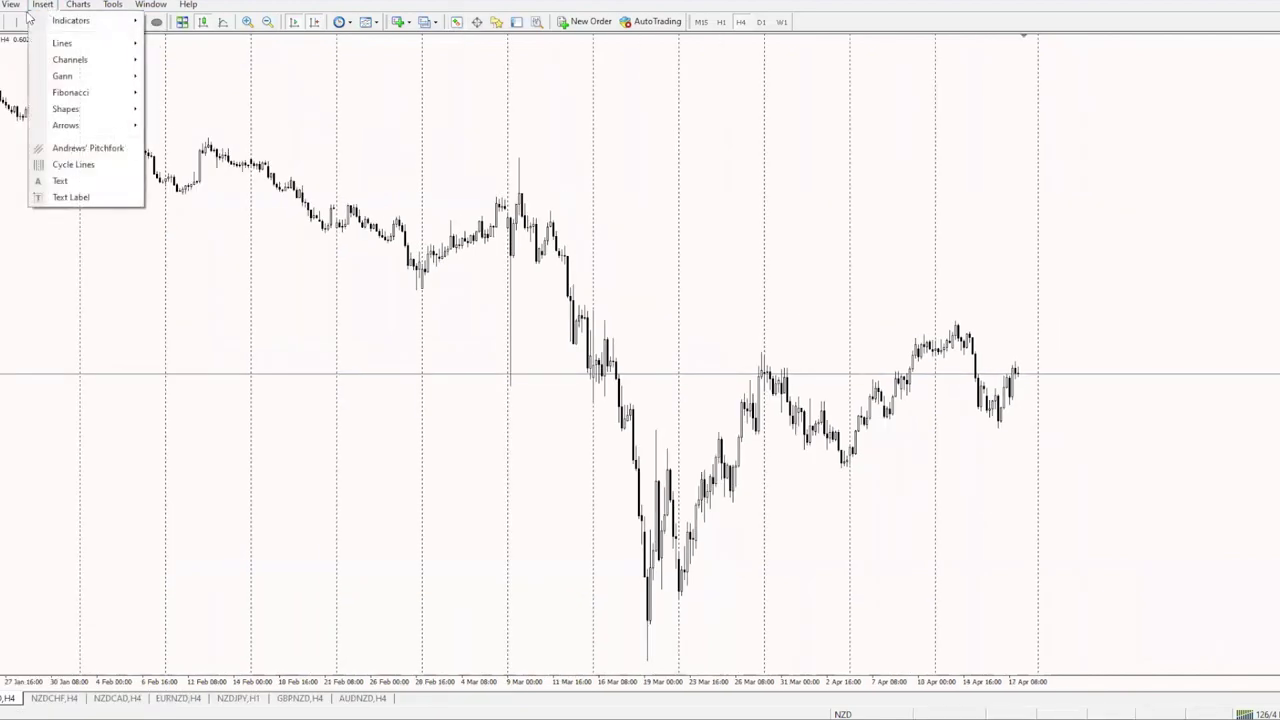
{"action": "mouse_move", "coordinate": [12, 5]}
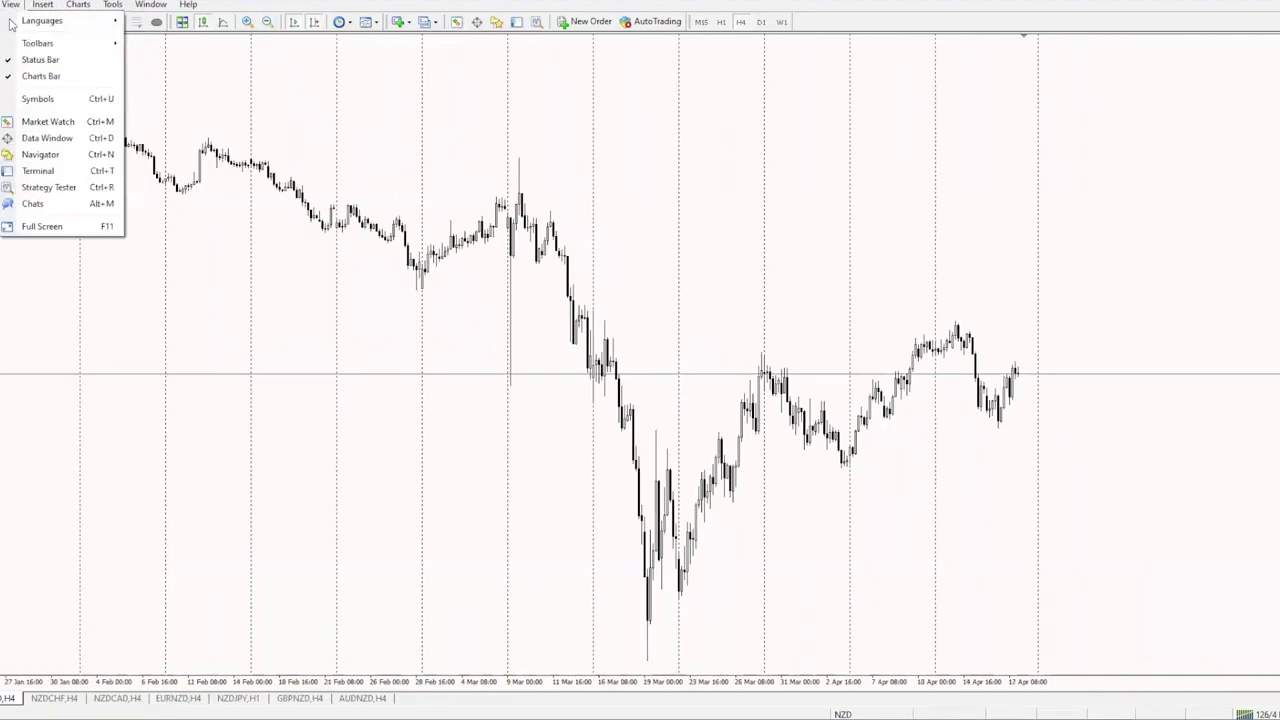
{"action": "left_click", "coordinate": [62, 140]}
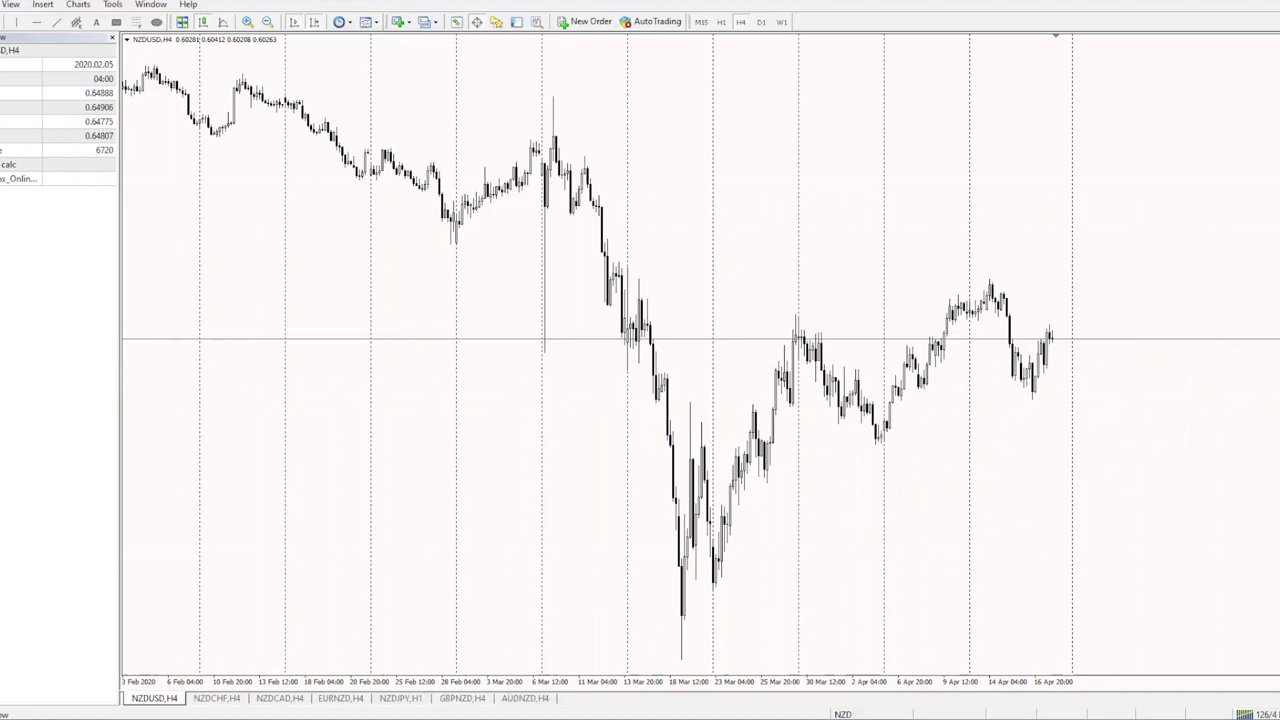
Close the Data Window and open the Navigator beside the NZDUSD H4 chart.
{"action": "left_click", "coordinate": [112, 37]}
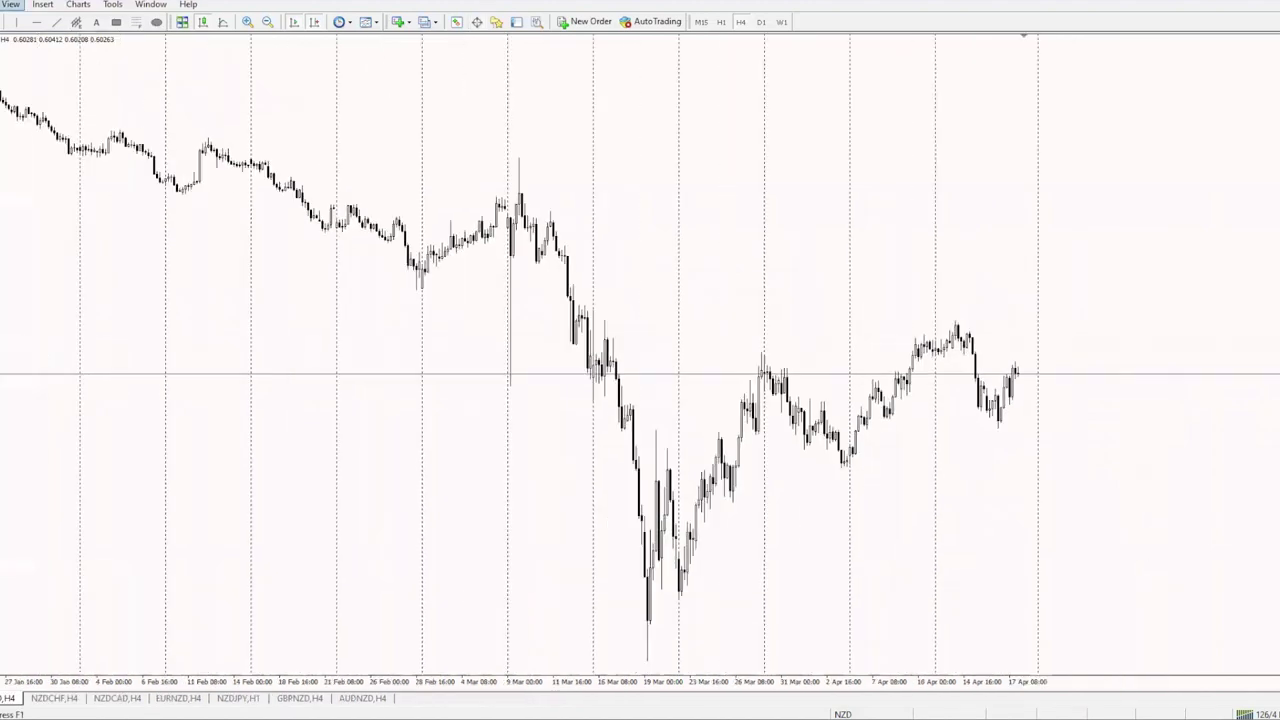
{"action": "left_click", "coordinate": [44, 5]}
{"action": "mouse_move", "coordinate": [11, 4]}
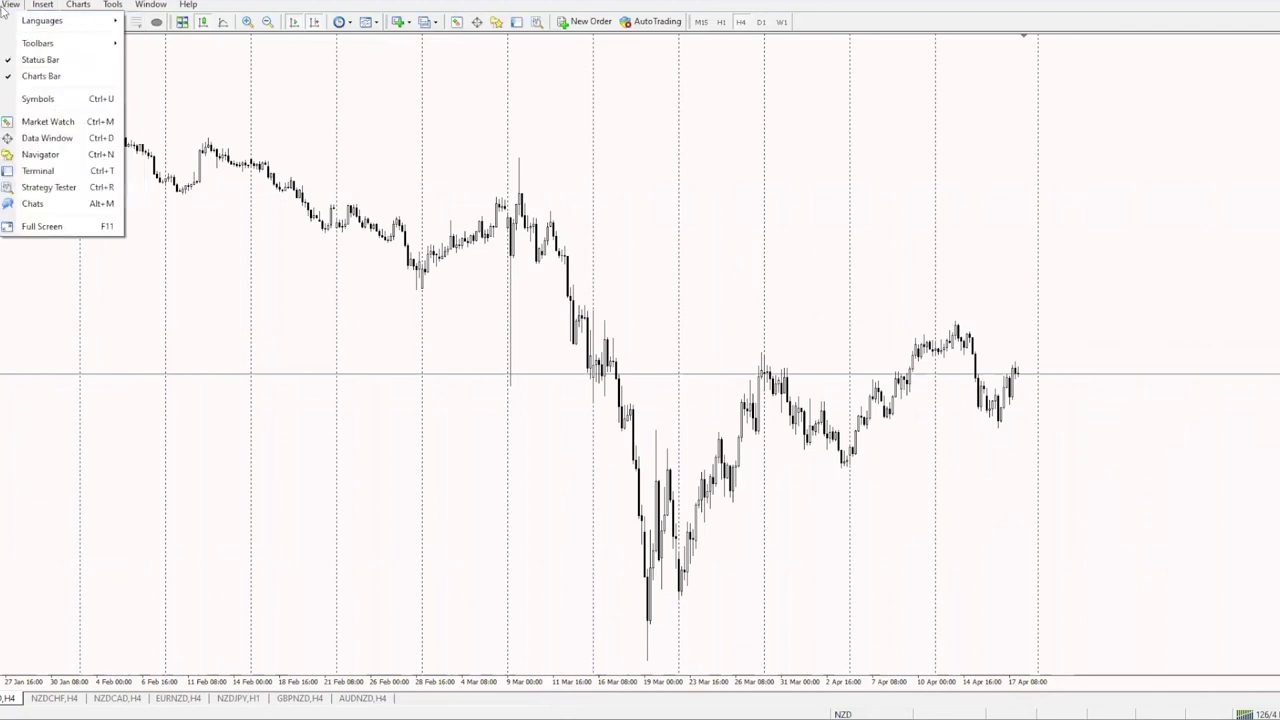
{"action": "left_click", "coordinate": [42, 158]}
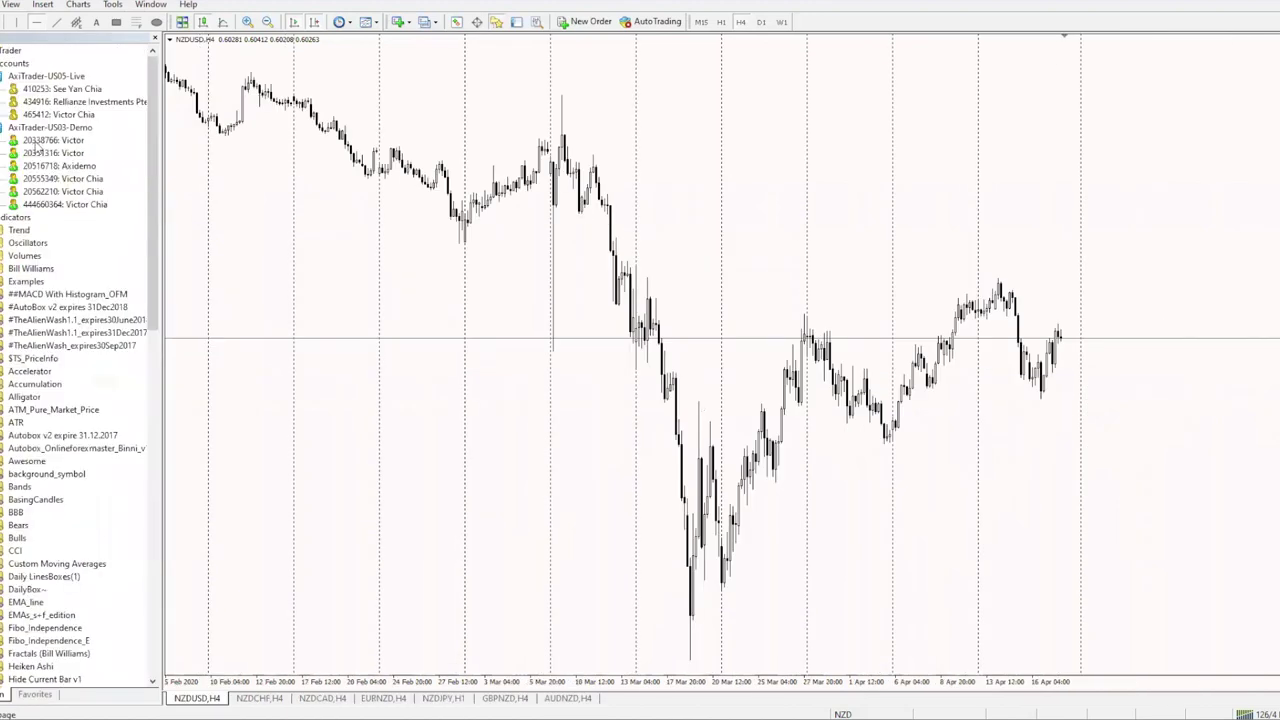
Look through the Navigator's indicators and Expert Advisors, and close the Navigator.
{"action": "scroll", "coordinate": [40, 152], "scroll_direction": "down", "scroll_amount": 20}
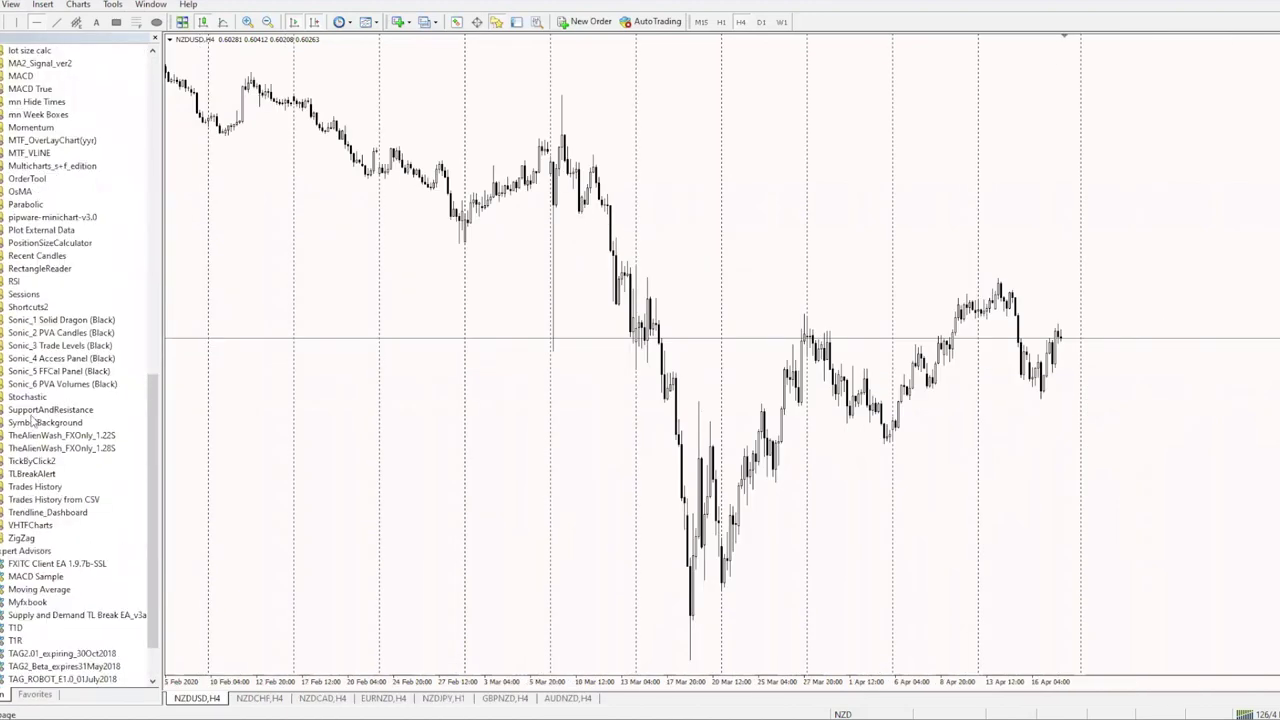
{"action": "scroll", "coordinate": [42, 472], "scroll_direction": "up", "scroll_amount": 5}
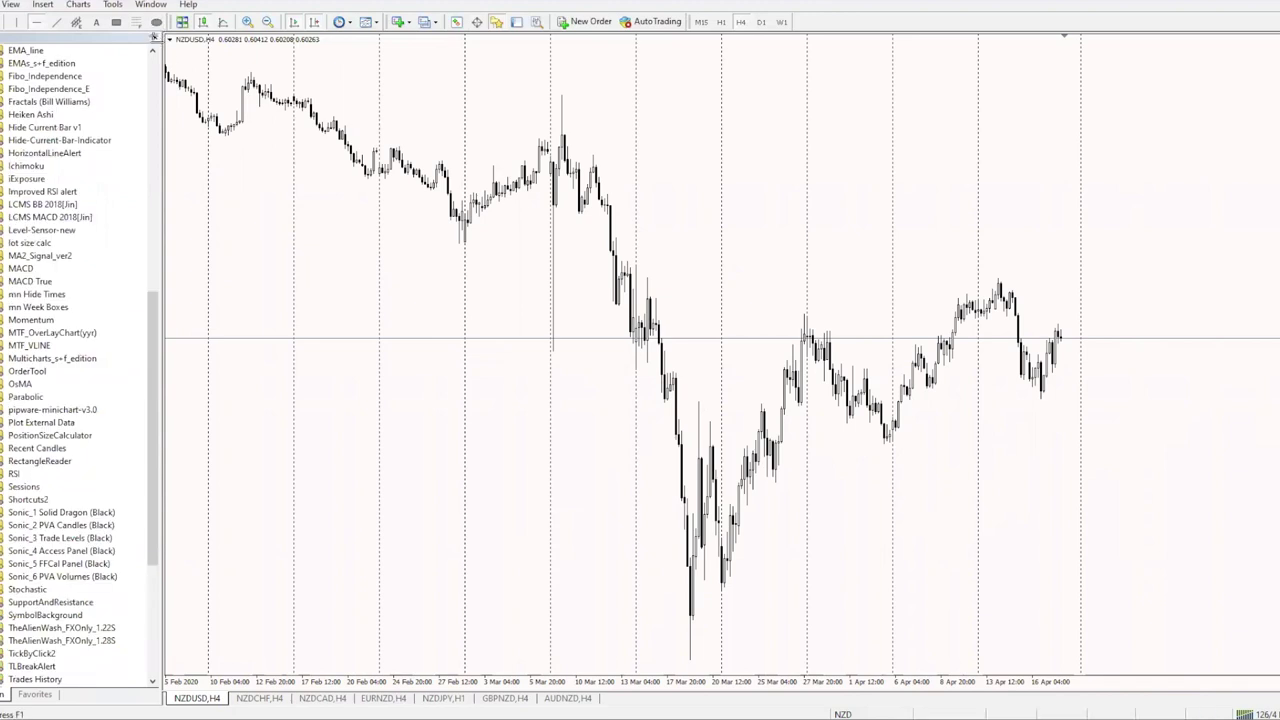
{"action": "left_click", "coordinate": [154, 37]}
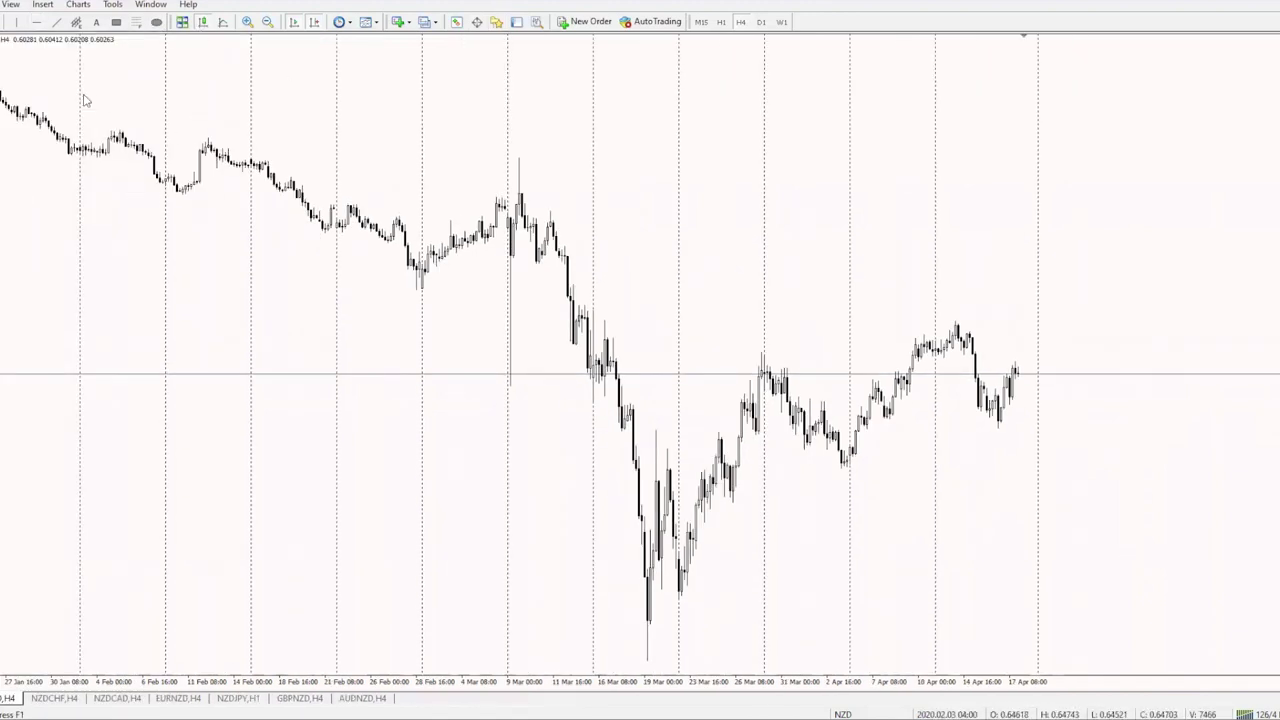
Look over the View options and the indicators available for insertion, including the Custom and Trend groups.
{"action": "left_click", "coordinate": [42, 5]}
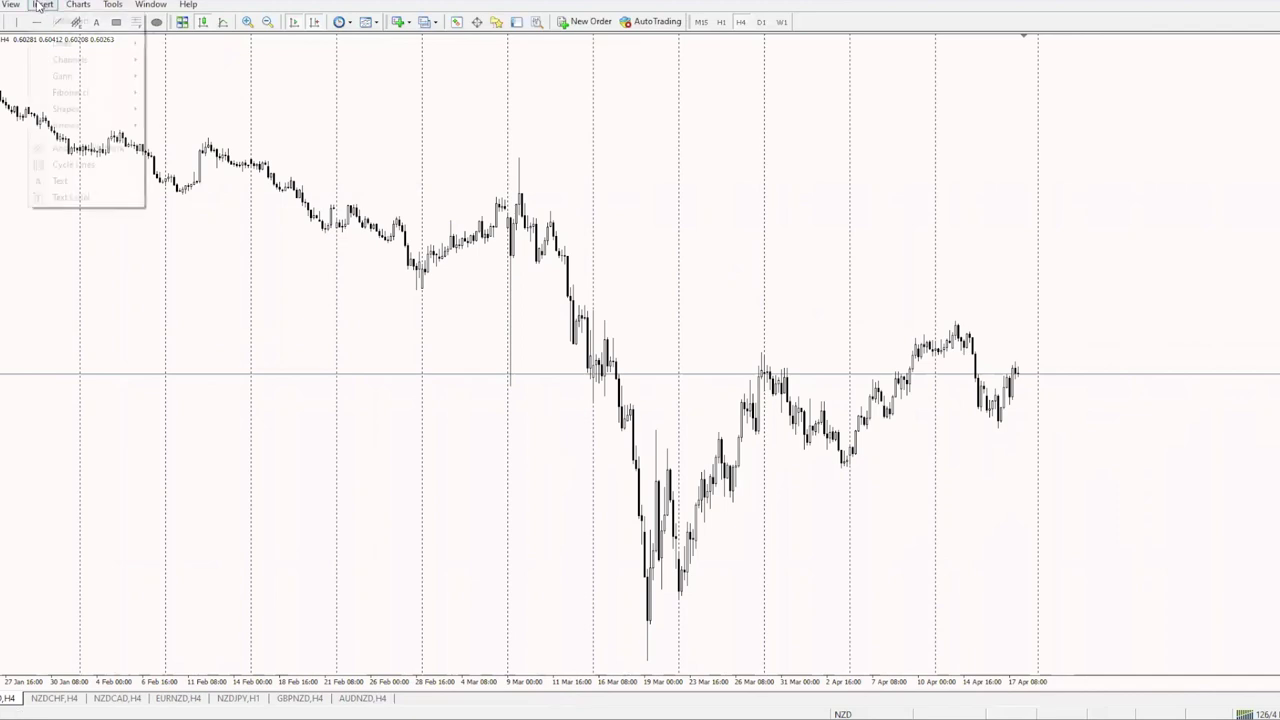
{"action": "mouse_move", "coordinate": [11, 5]}
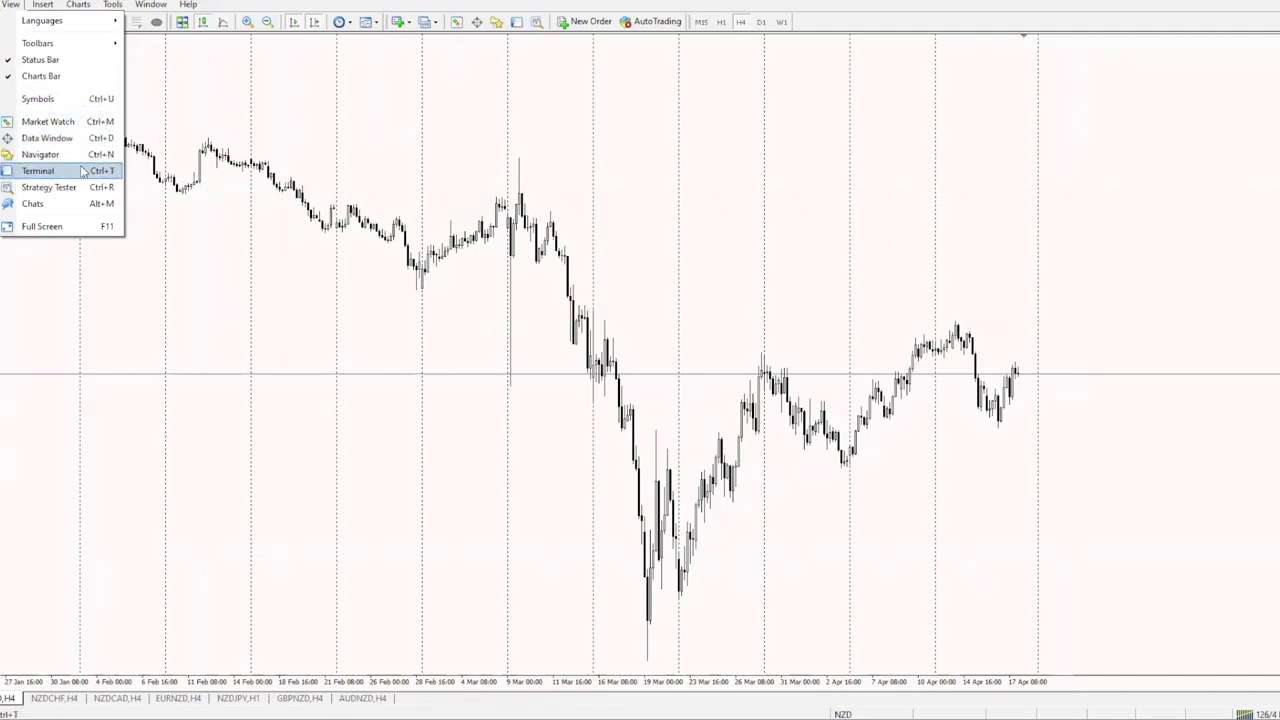
{"action": "left_click", "coordinate": [196, 286]}
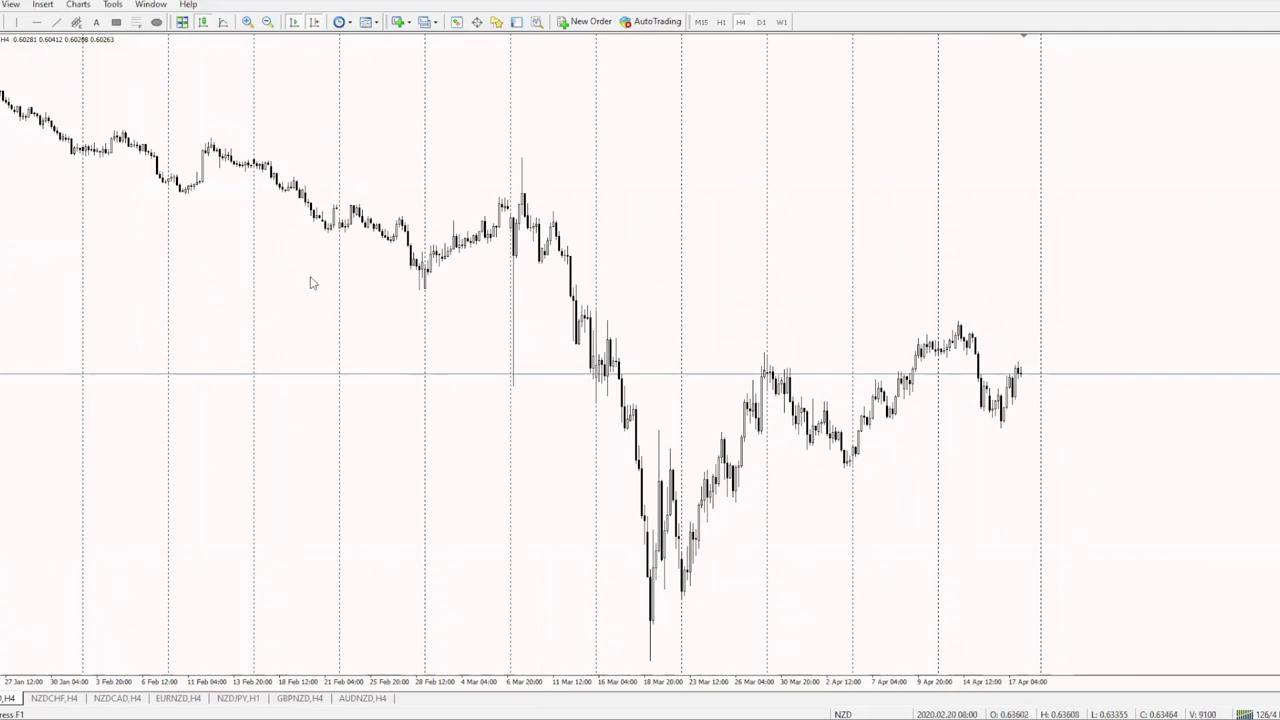
{"action": "left_click", "coordinate": [43, 6]}
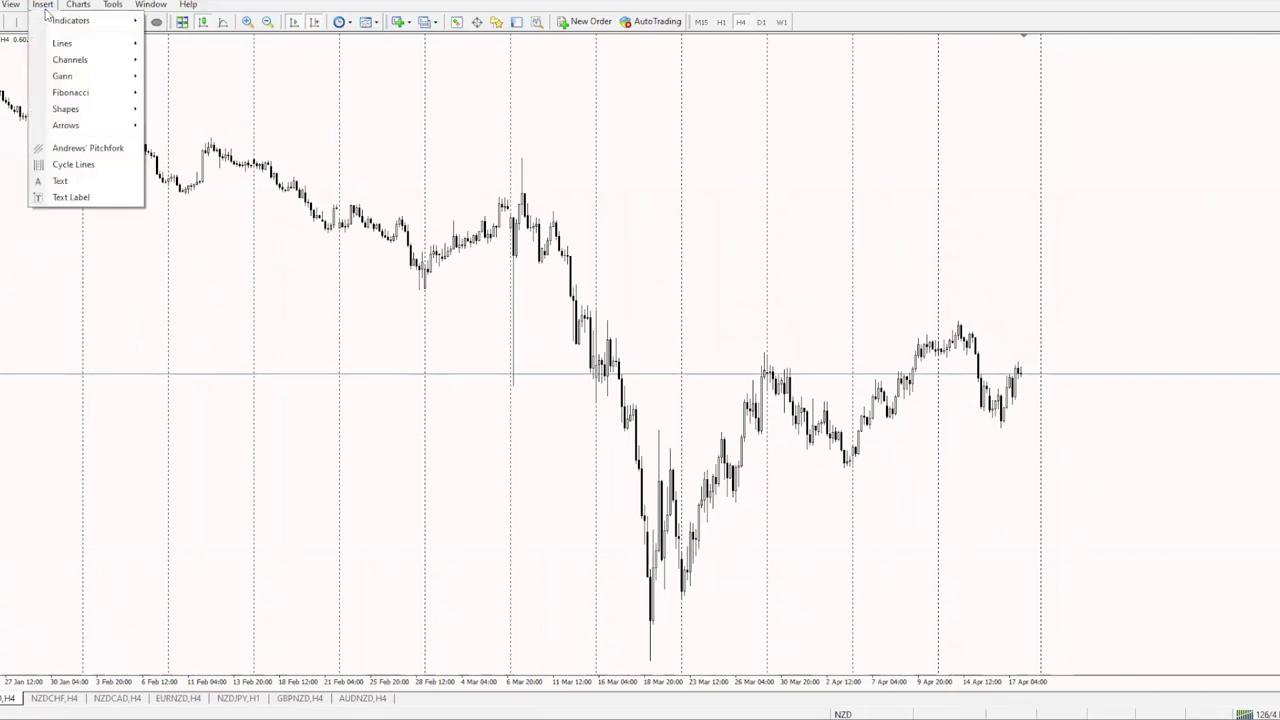
{"action": "mouse_move", "coordinate": [19, 9]}
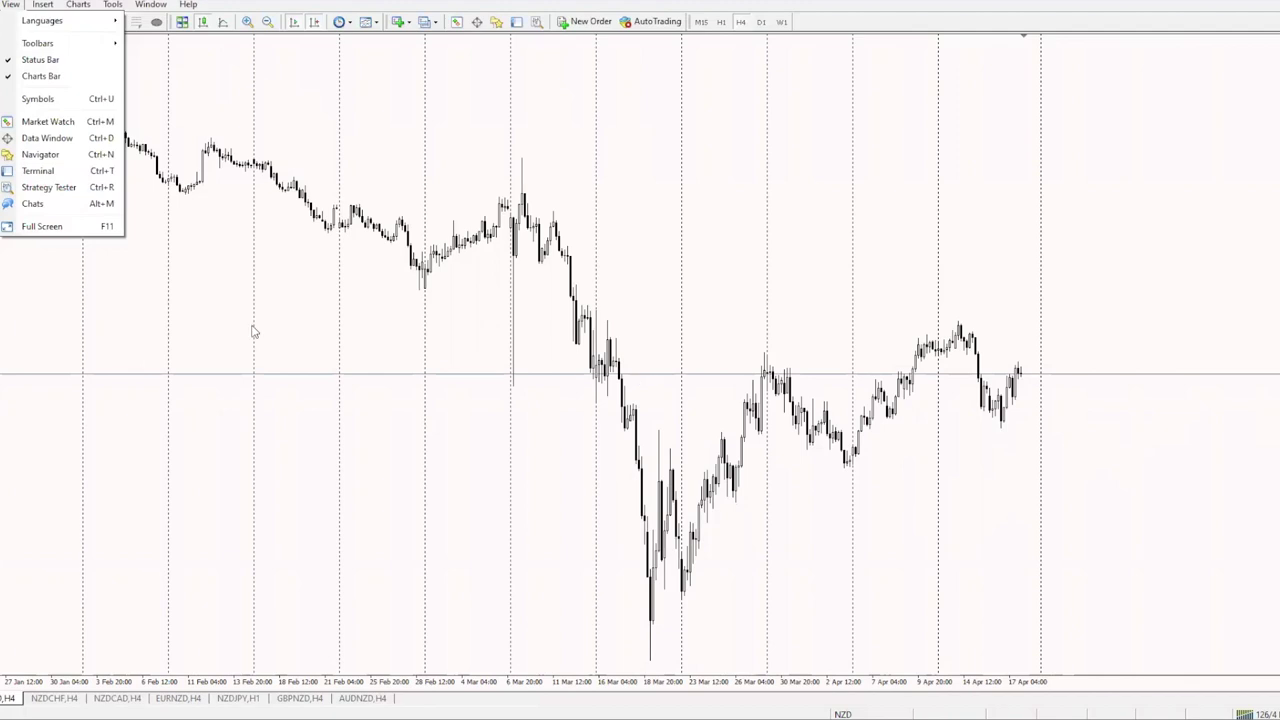
{"action": "mouse_move", "coordinate": [268, 241]}
{"action": "left_mouse_down"}
{"action": "mouse_move", "coordinate": [503, 241]}
{"action": "mouse_move", "coordinate": [268, 241]}
{"action": "left_mouse_up"}
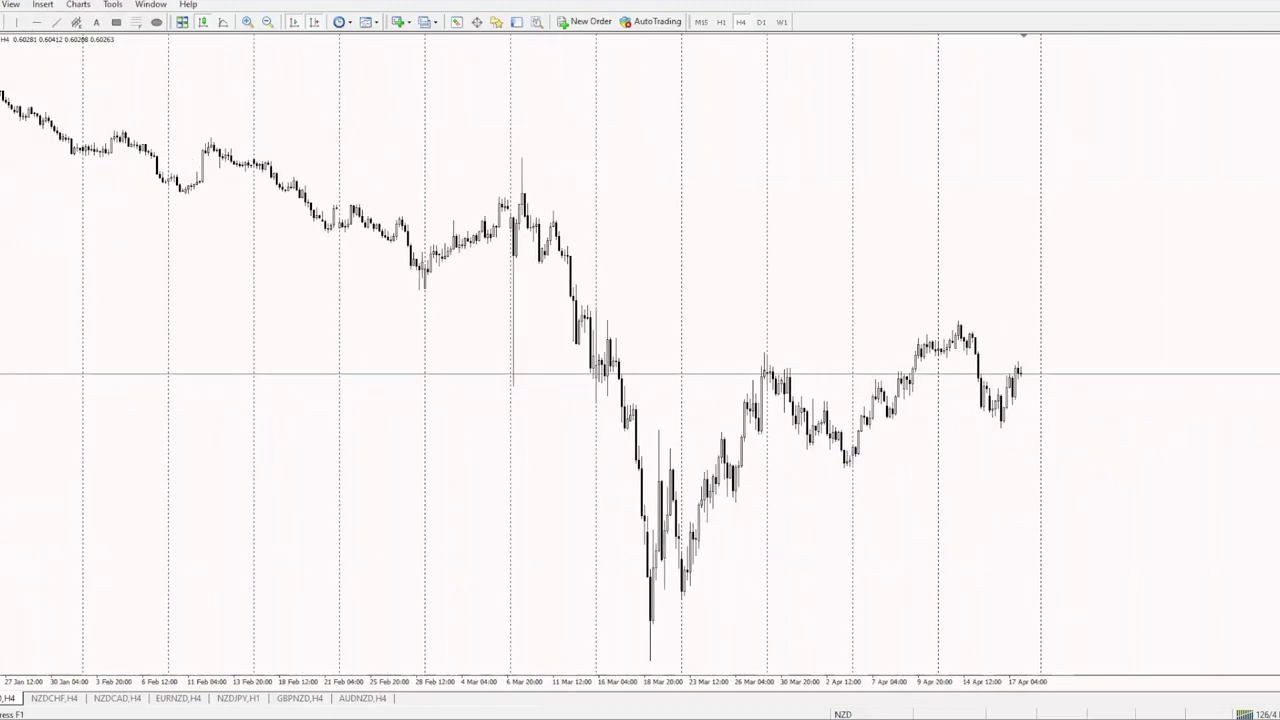
{"action": "left_click", "coordinate": [42, 5]}
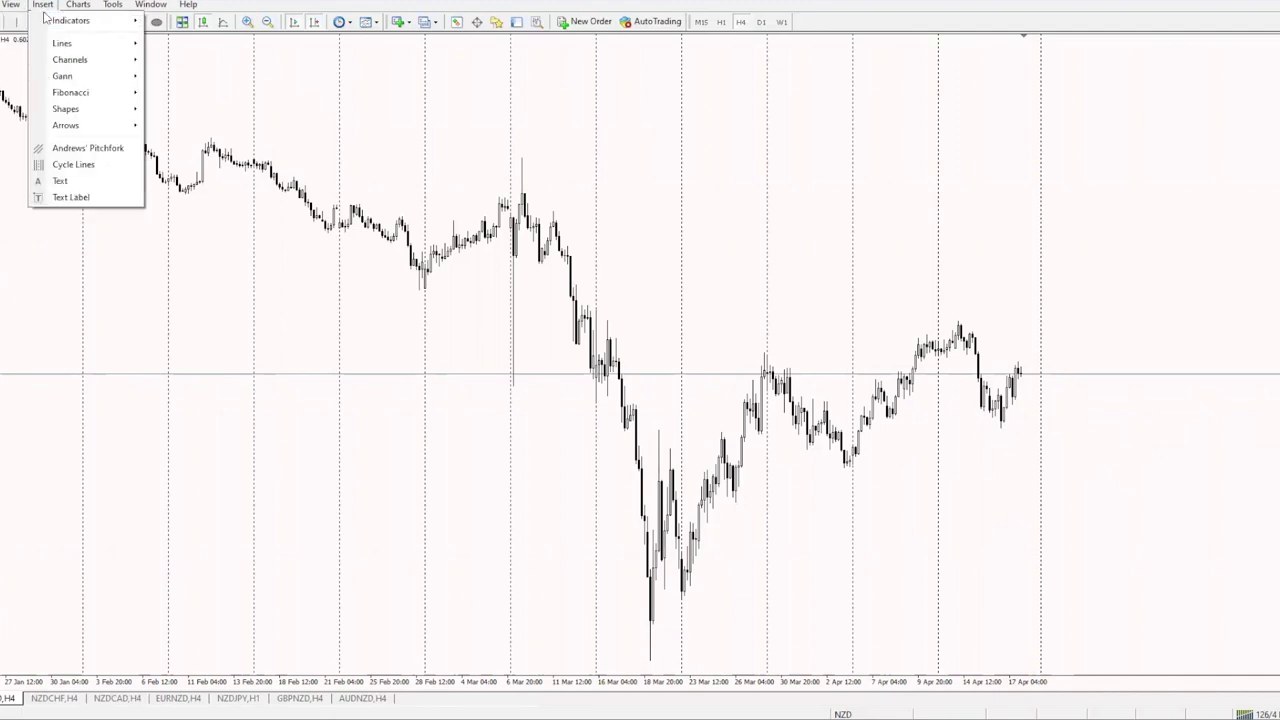
{"action": "mouse_move", "coordinate": [46, 22]}
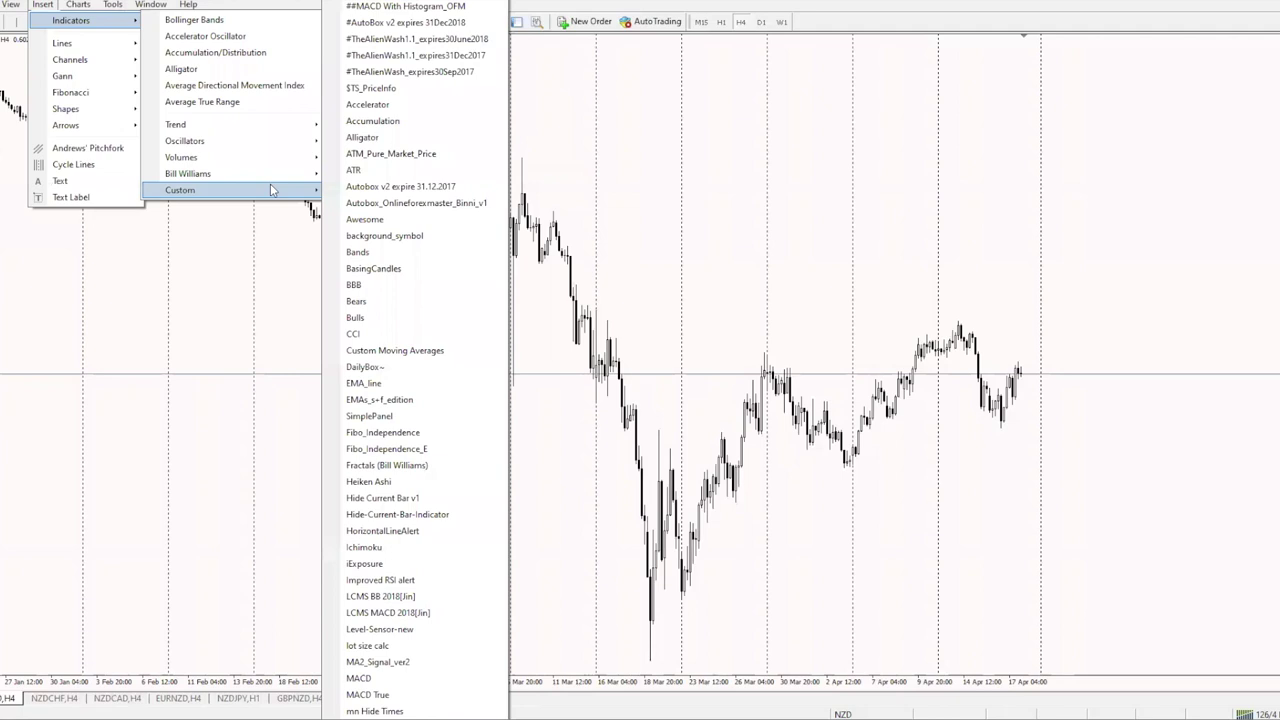
{"action": "mouse_move", "coordinate": [253, 127]}
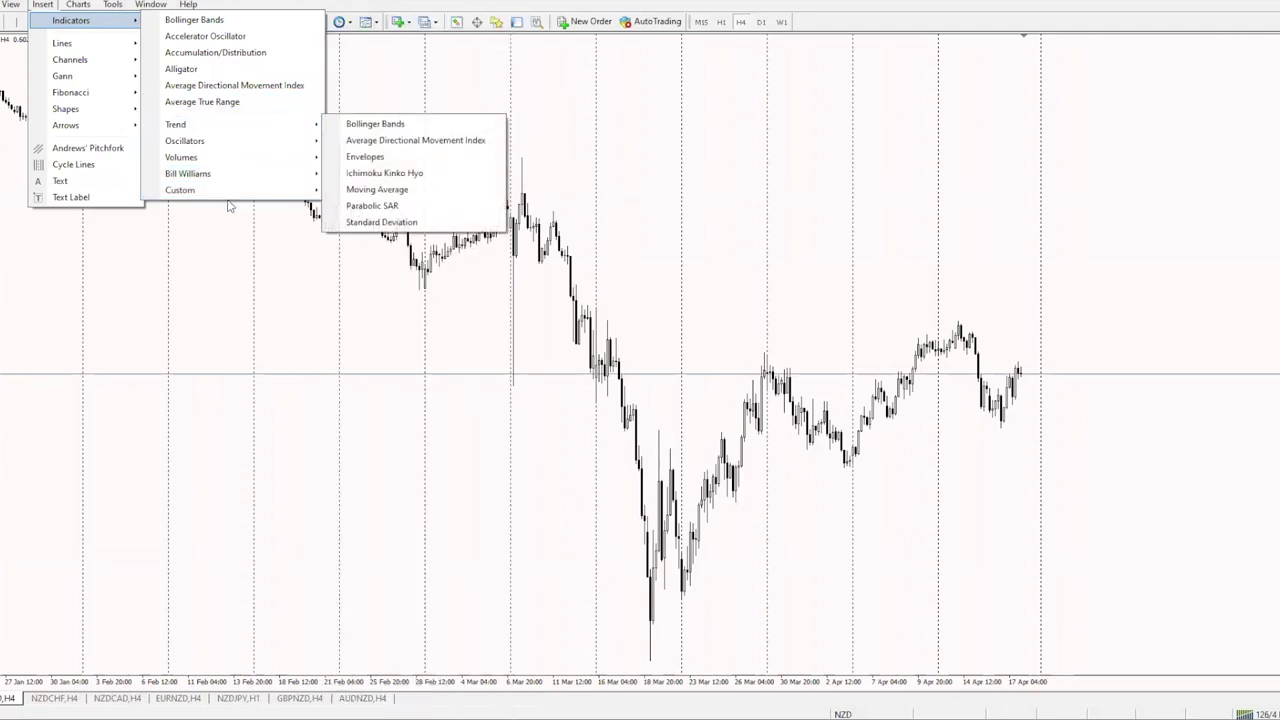
{"action": "mouse_move", "coordinate": [232, 192]}
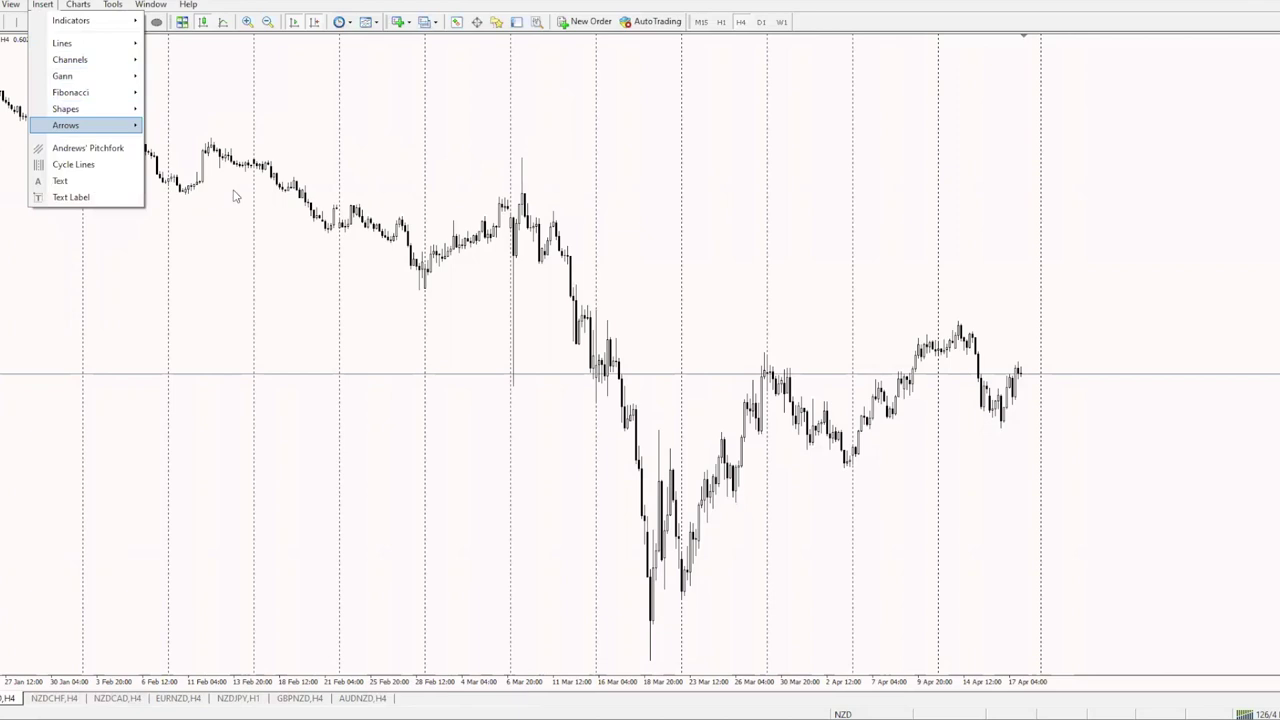
View the list of indicators applied to the NZDUSD H4 chart and close it.
{"action": "mouse_move", "coordinate": [82, 6]}
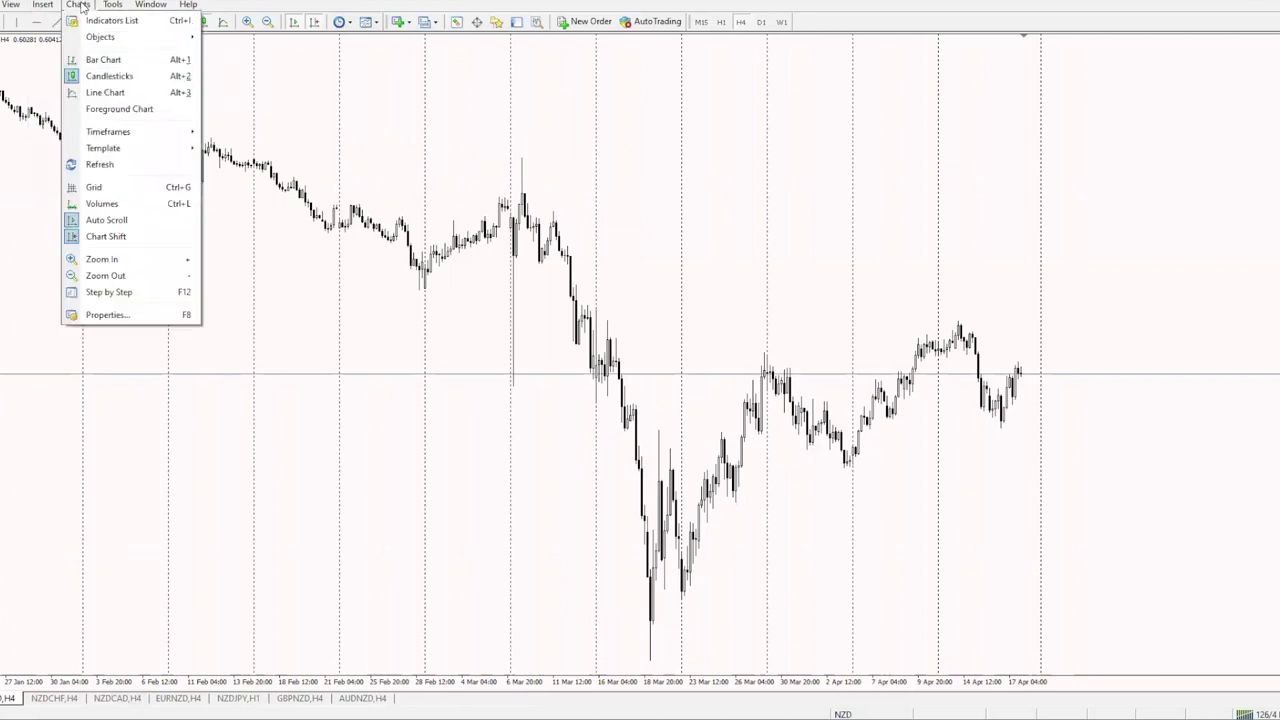
{"action": "left_click", "coordinate": [97, 23]}
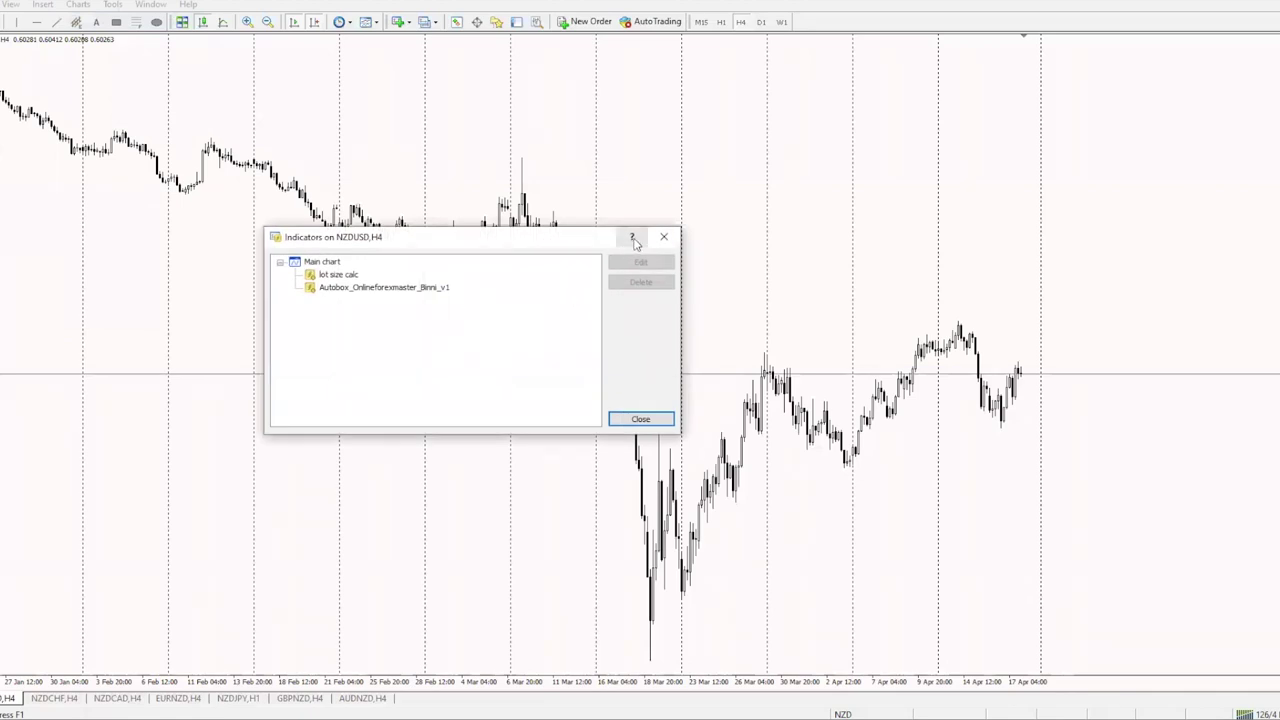
{"action": "left_click", "coordinate": [667, 237]}
Open the list of objects on the NZDUSD H4 chart, look through its entries and close it.
{"action": "left_click", "coordinate": [80, 5]}
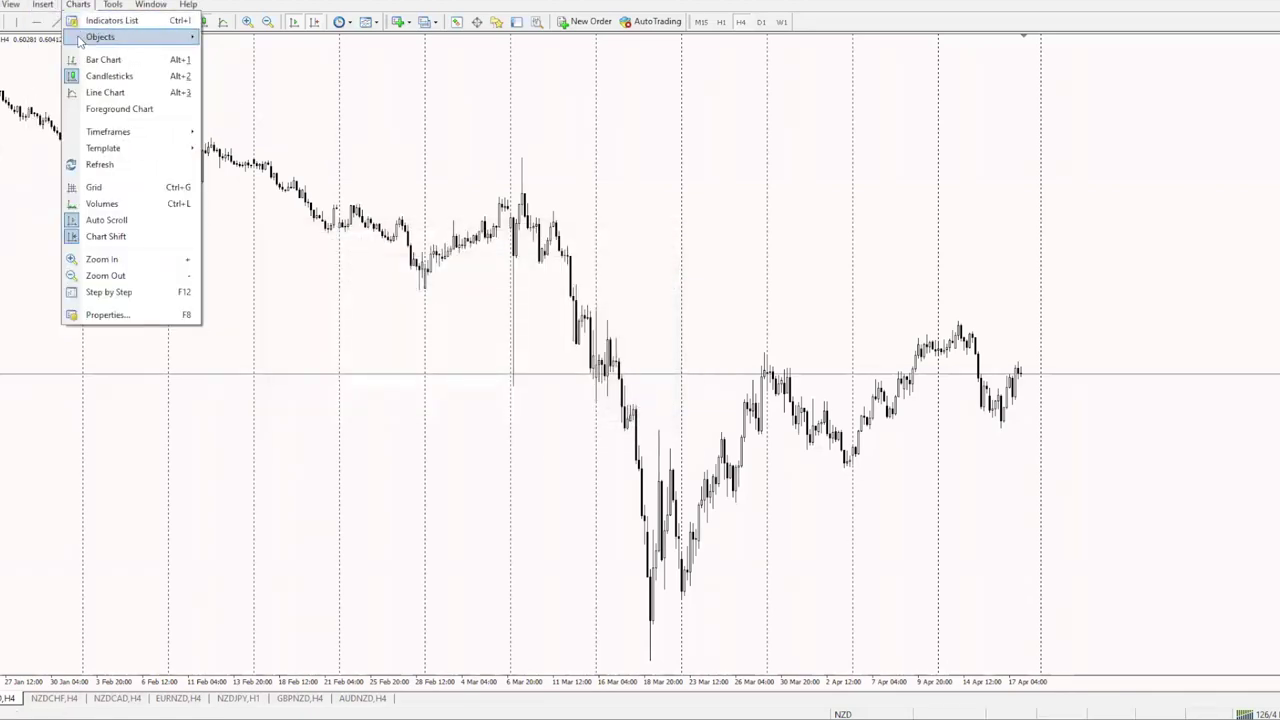
{"action": "mouse_move", "coordinate": [80, 38]}
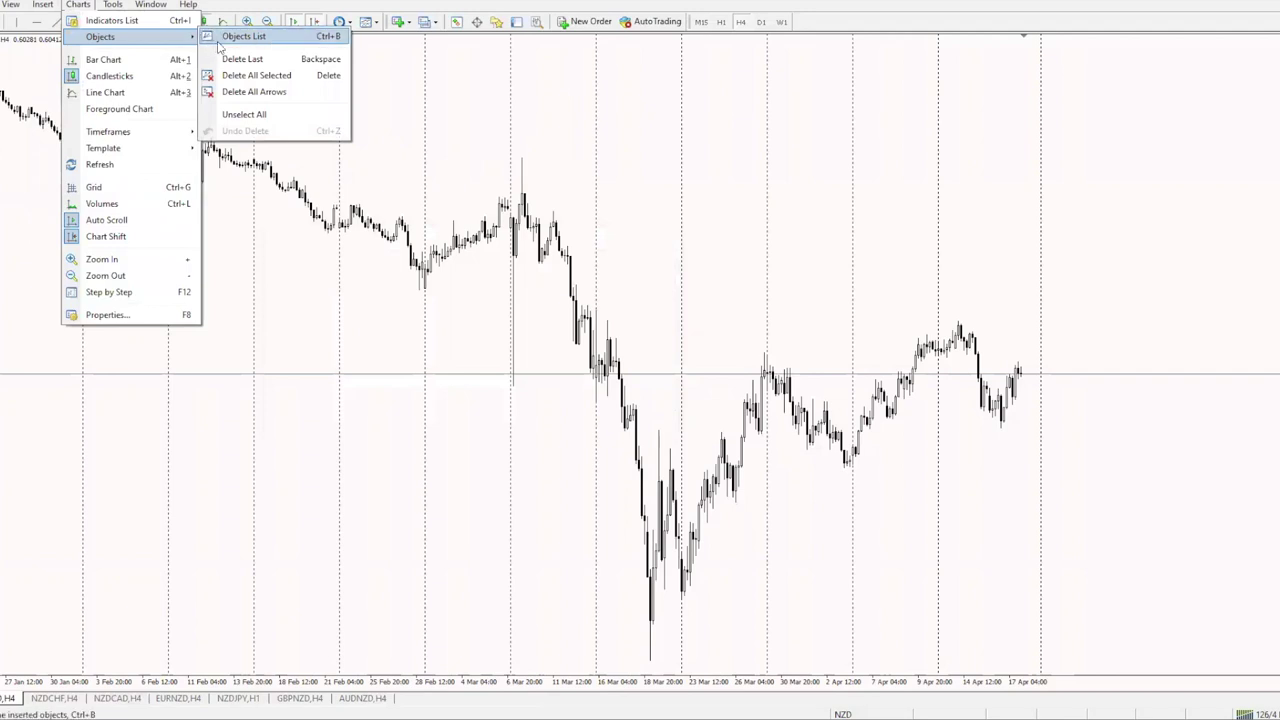
{"action": "left_click", "coordinate": [219, 43]}
{"action": "scroll", "coordinate": [46, 236], "scroll_direction": "down", "scroll_amount": 10}
{"action": "scroll", "coordinate": [46, 236], "scroll_direction": "up", "scroll_amount": 10}
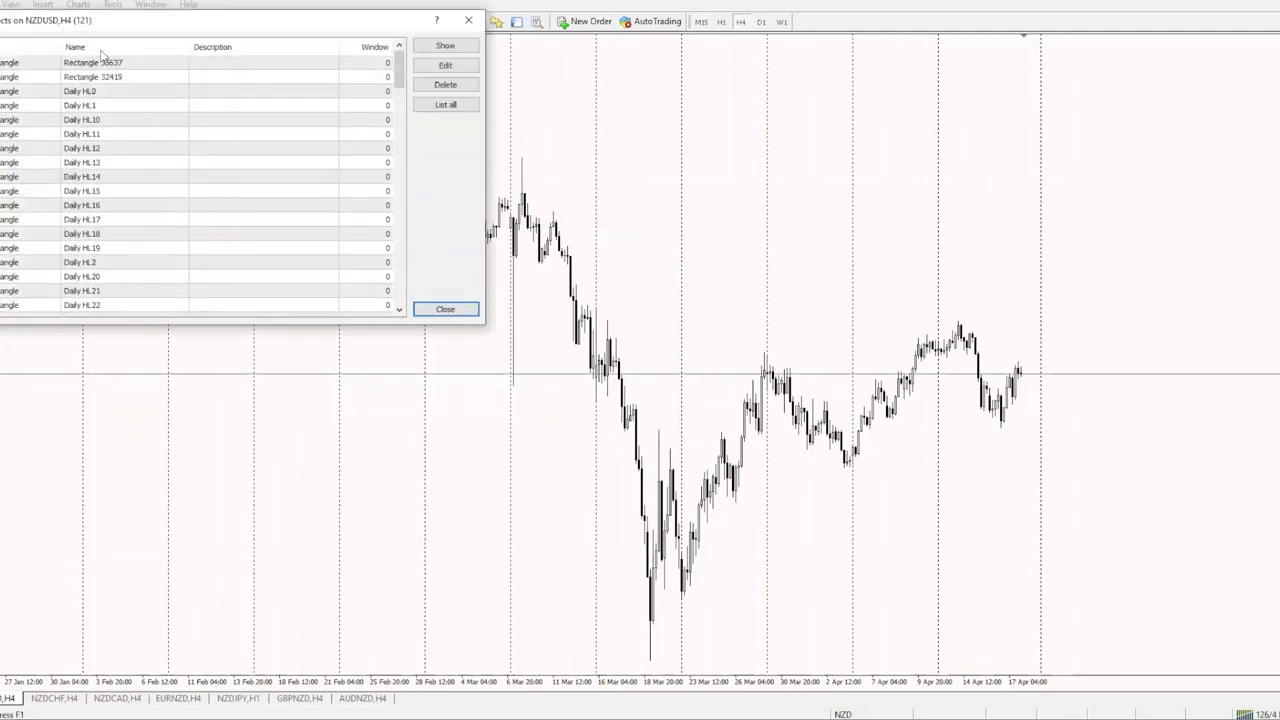
{"action": "left_click", "coordinate": [457, 313]}
{"action": "left_click", "coordinate": [78, 4]}
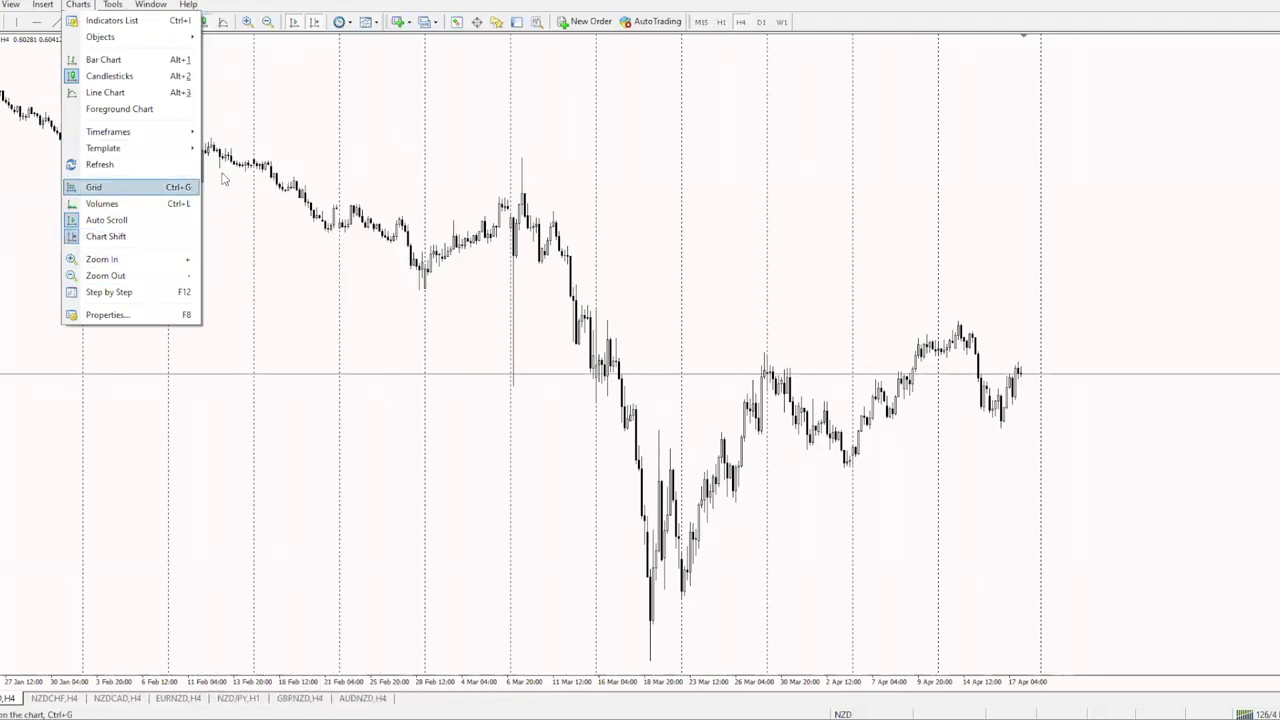
{"action": "left_click", "coordinate": [93, 187]}
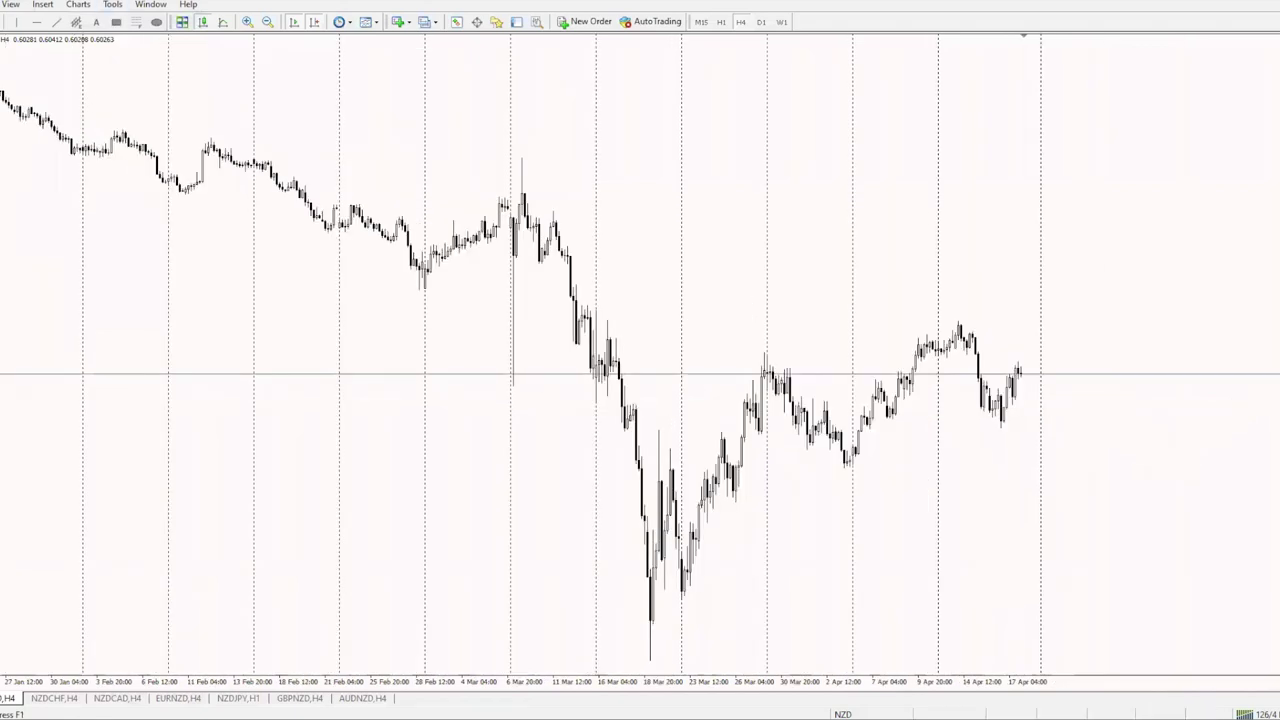
View the new order form for NZDUSD and close it without placing a trade.
{"action": "left_click", "coordinate": [112, 4]}
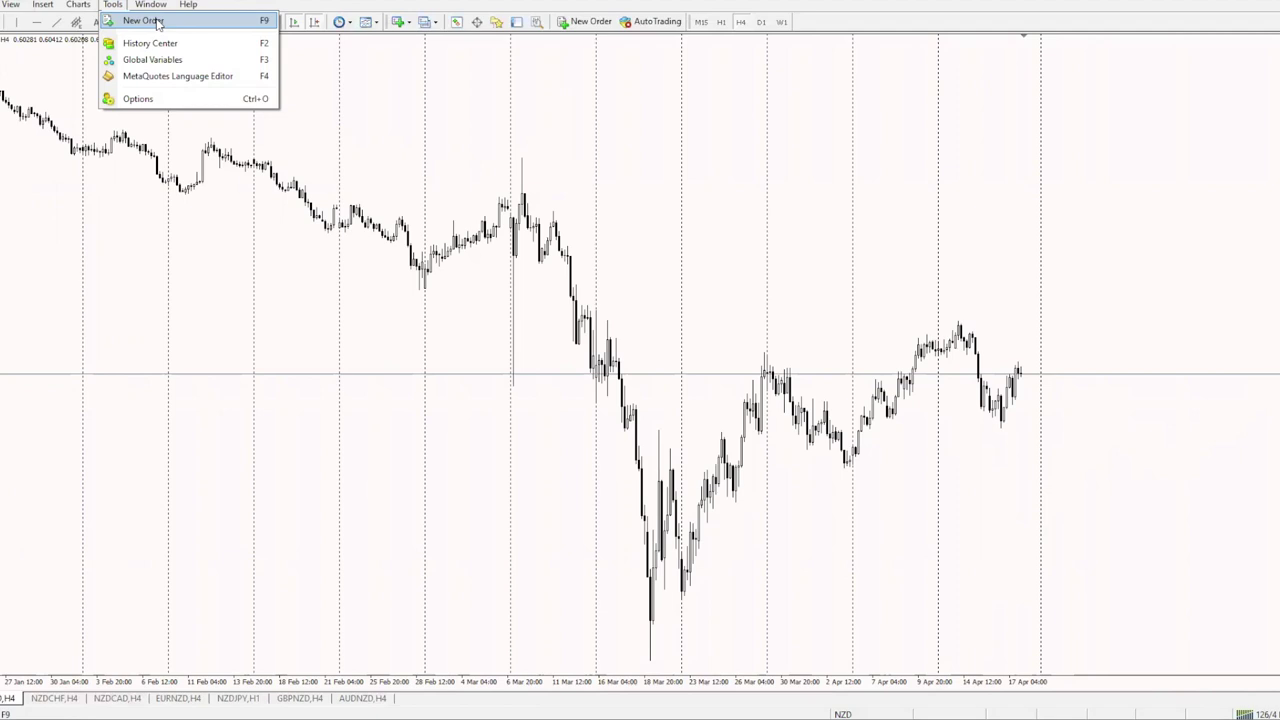
{"action": "left_click", "coordinate": [157, 22]}
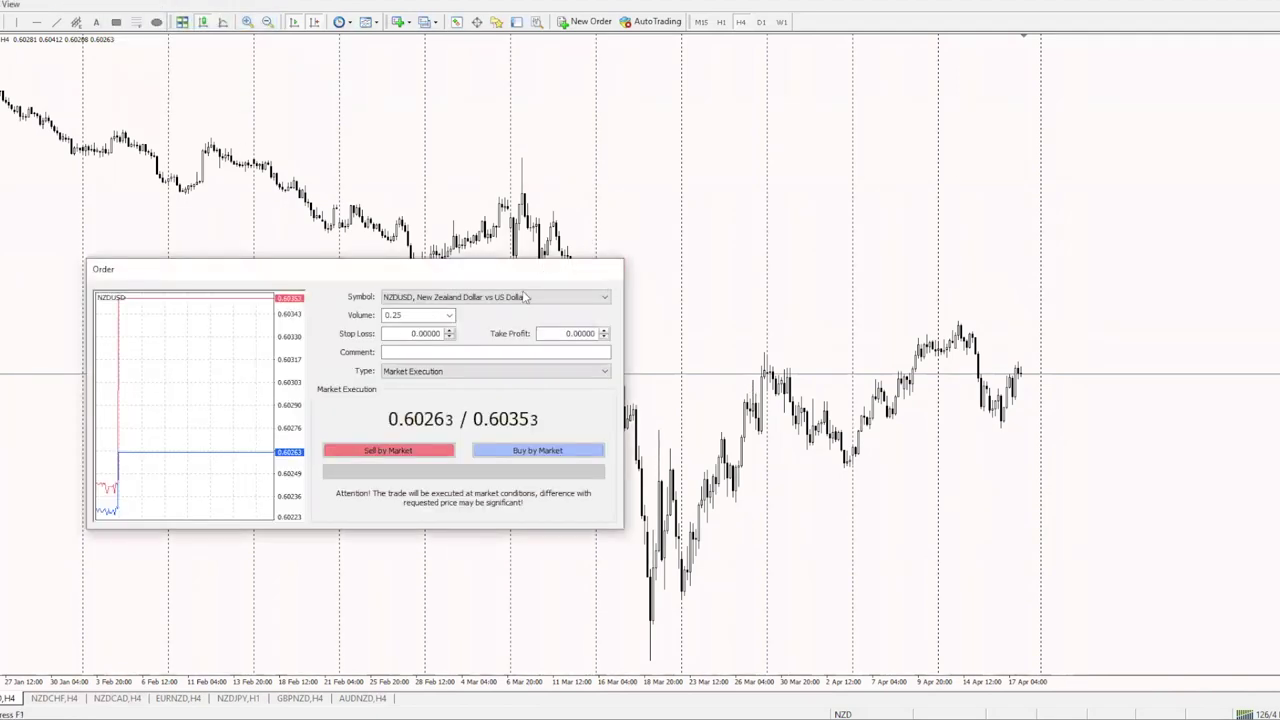
{"action": "left_click", "coordinate": [615, 273]}
{"action": "left_click", "coordinate": [112, 4]}
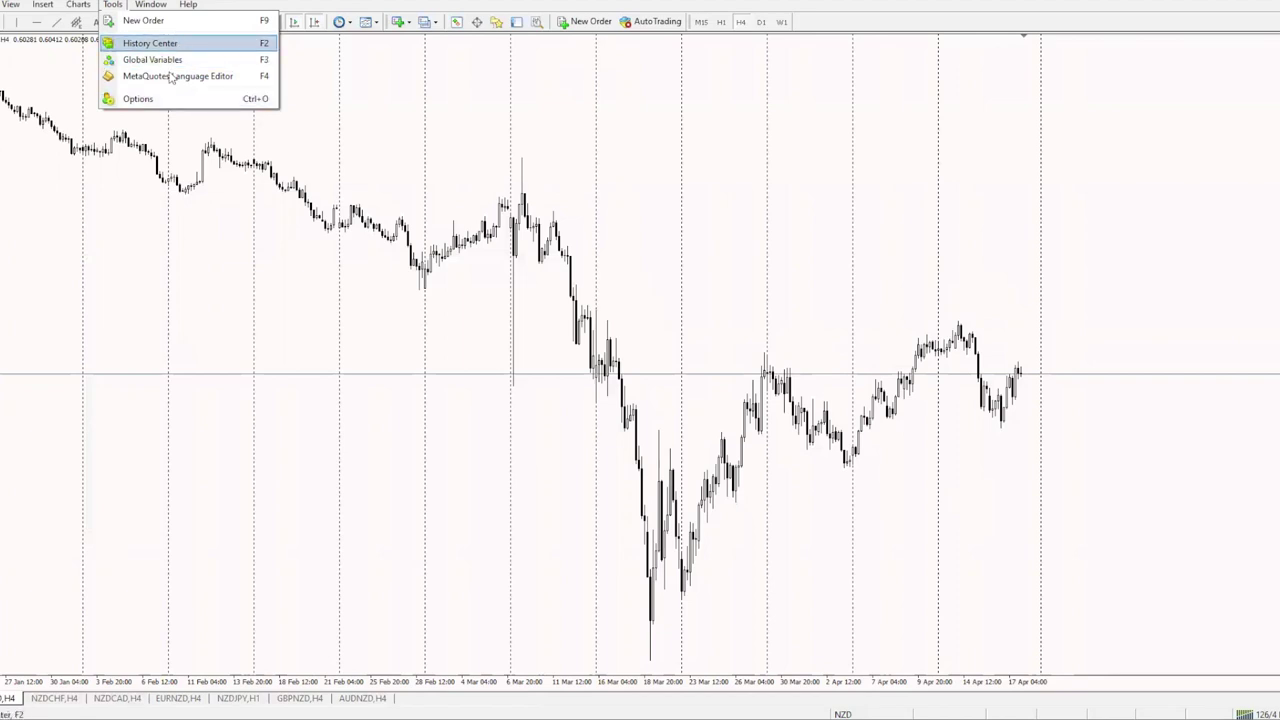
{"action": "mouse_move", "coordinate": [140, 12]}
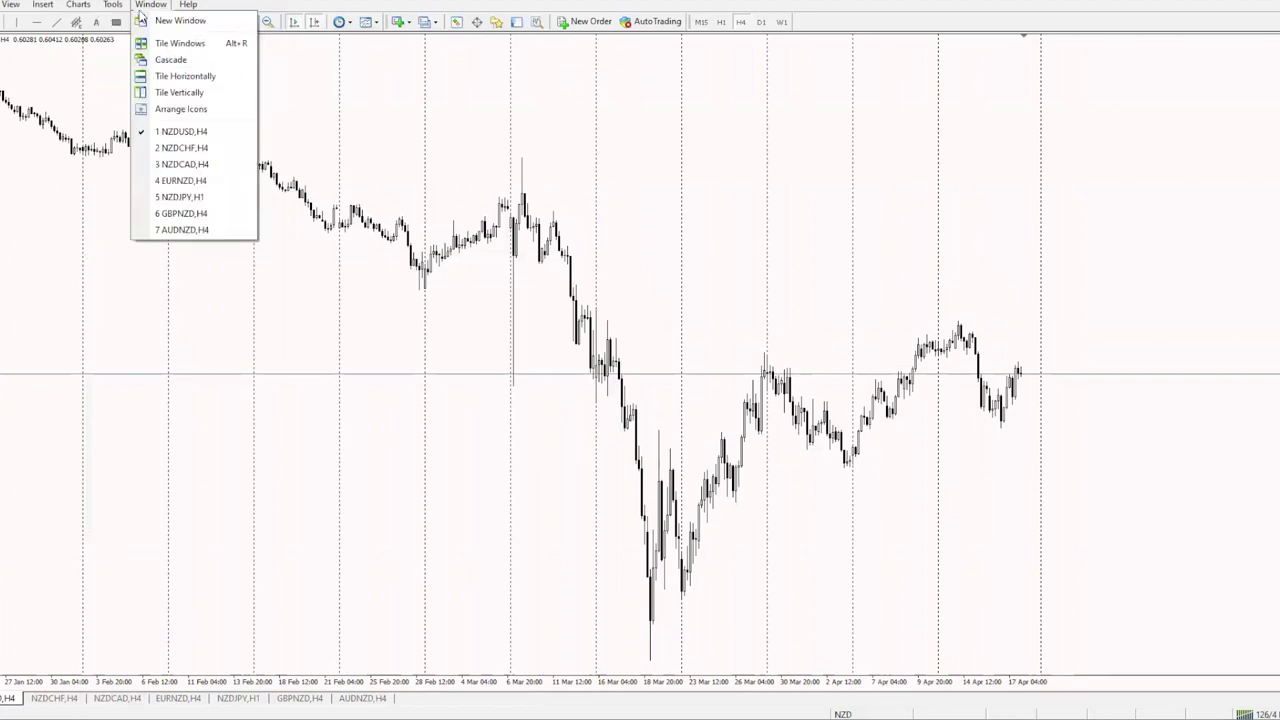
{"action": "left_click", "coordinate": [163, 45]}
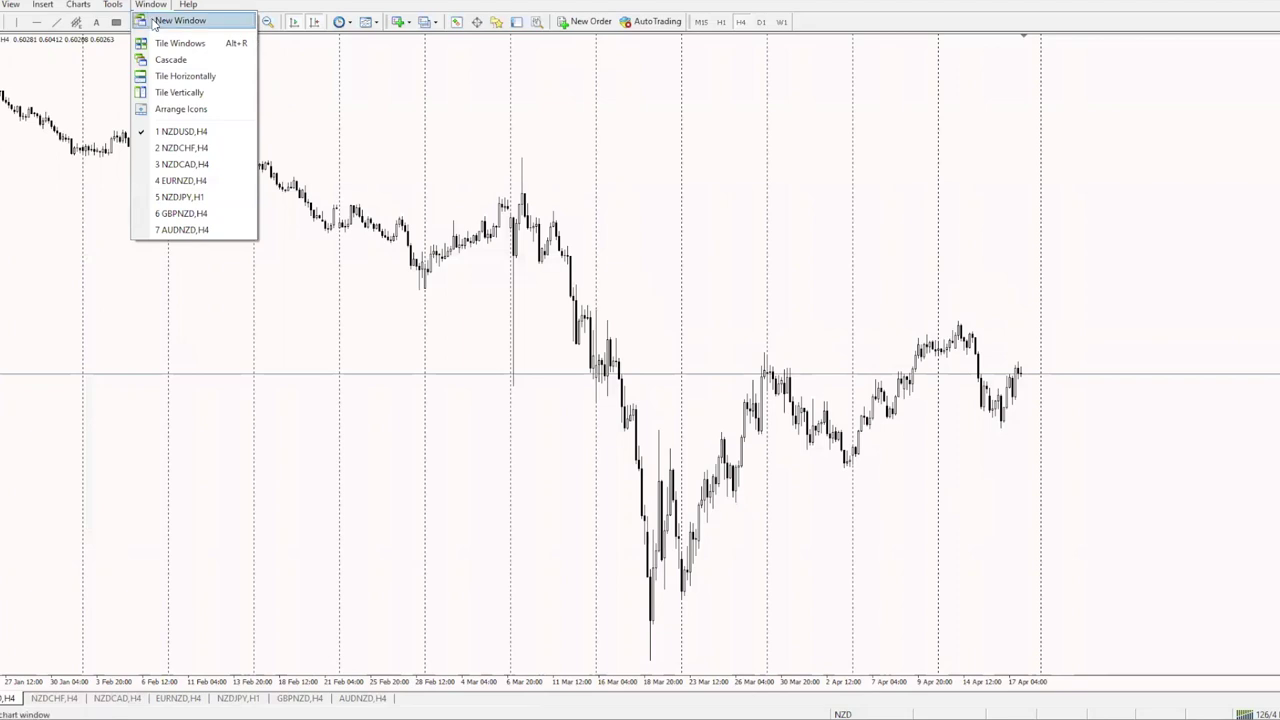
{"action": "left_click", "coordinate": [994, 234]}
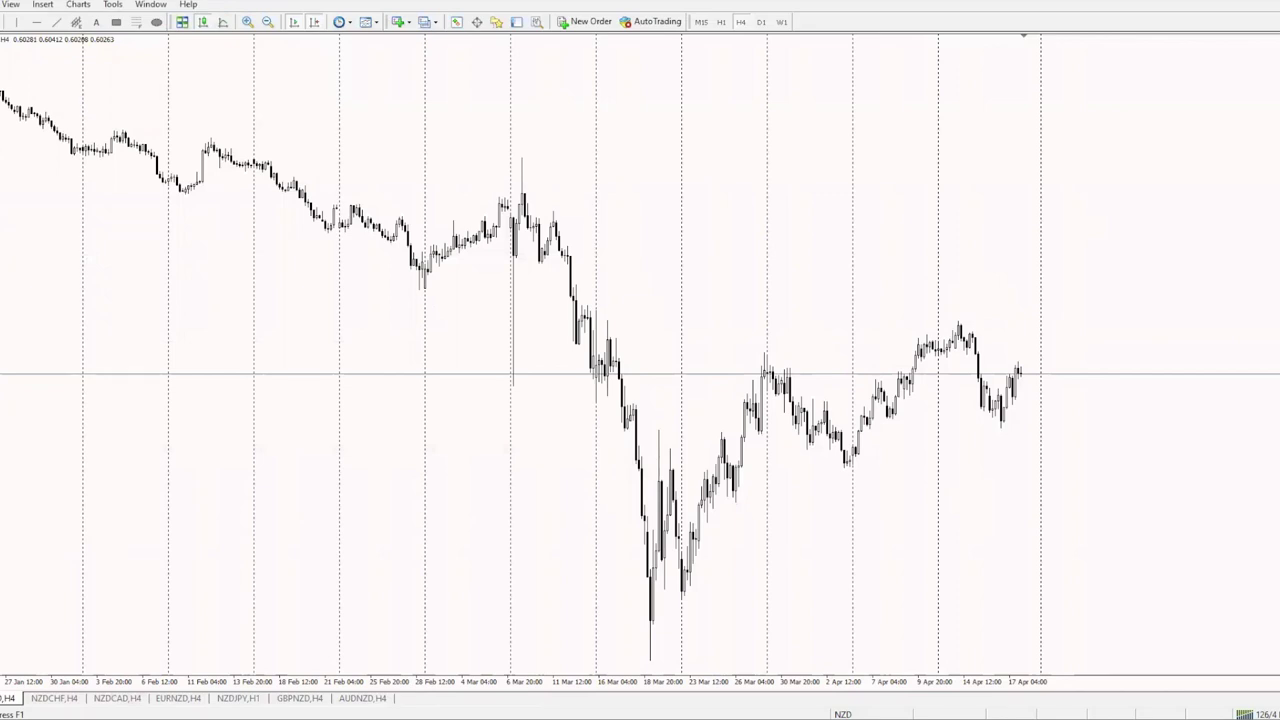
Tile all open chart windows so they are shown side by side.
{"action": "key", "text": "alt+r"}
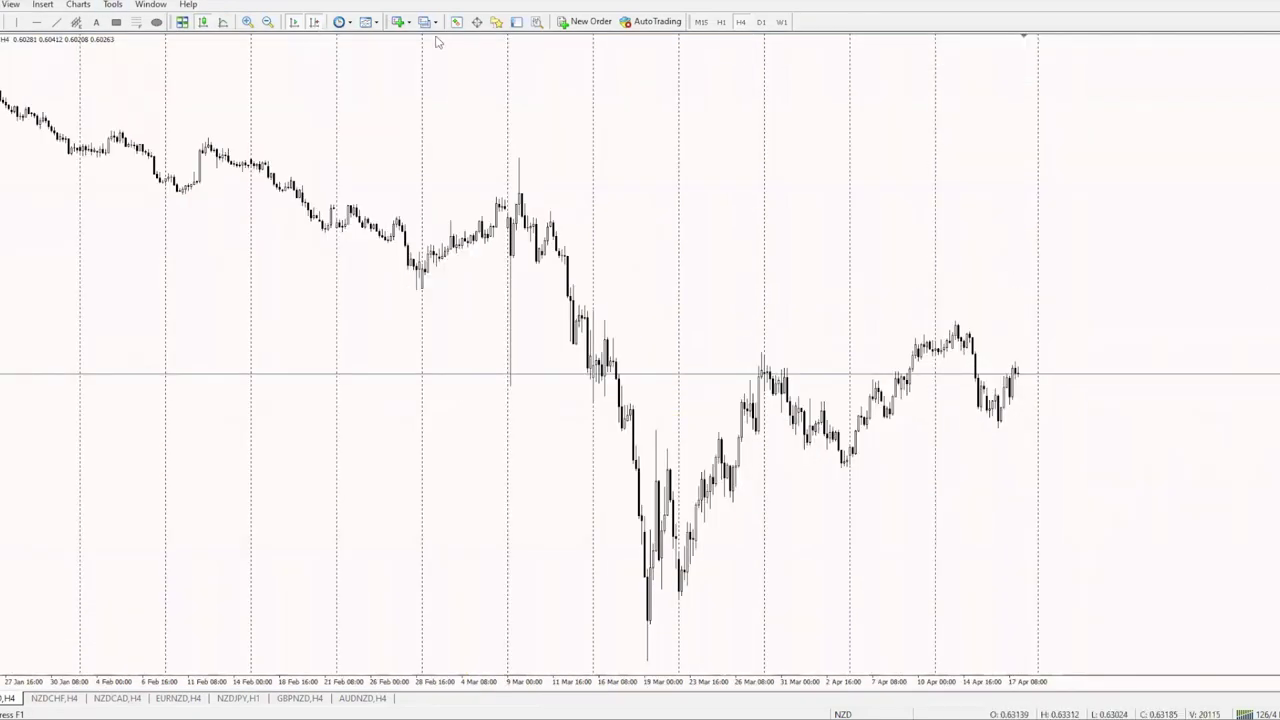
{"action": "left_click", "coordinate": [181, 24]}
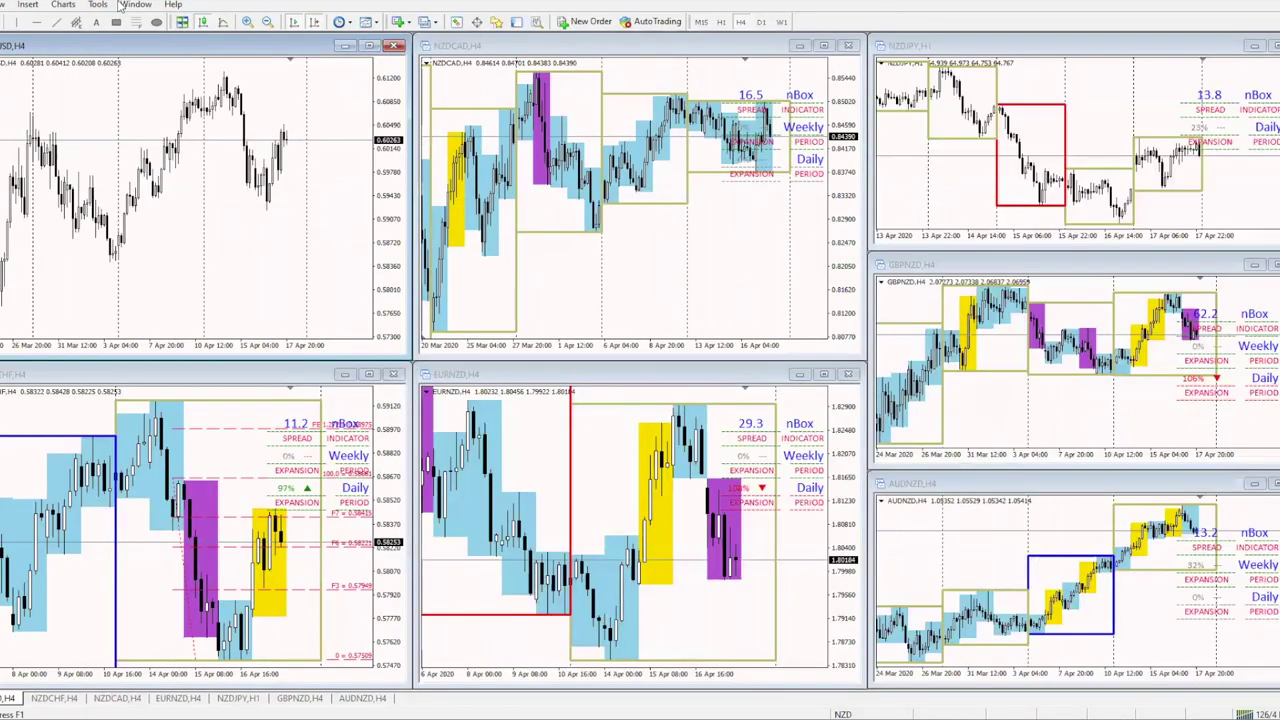
{"action": "left_click", "coordinate": [140, 5]}
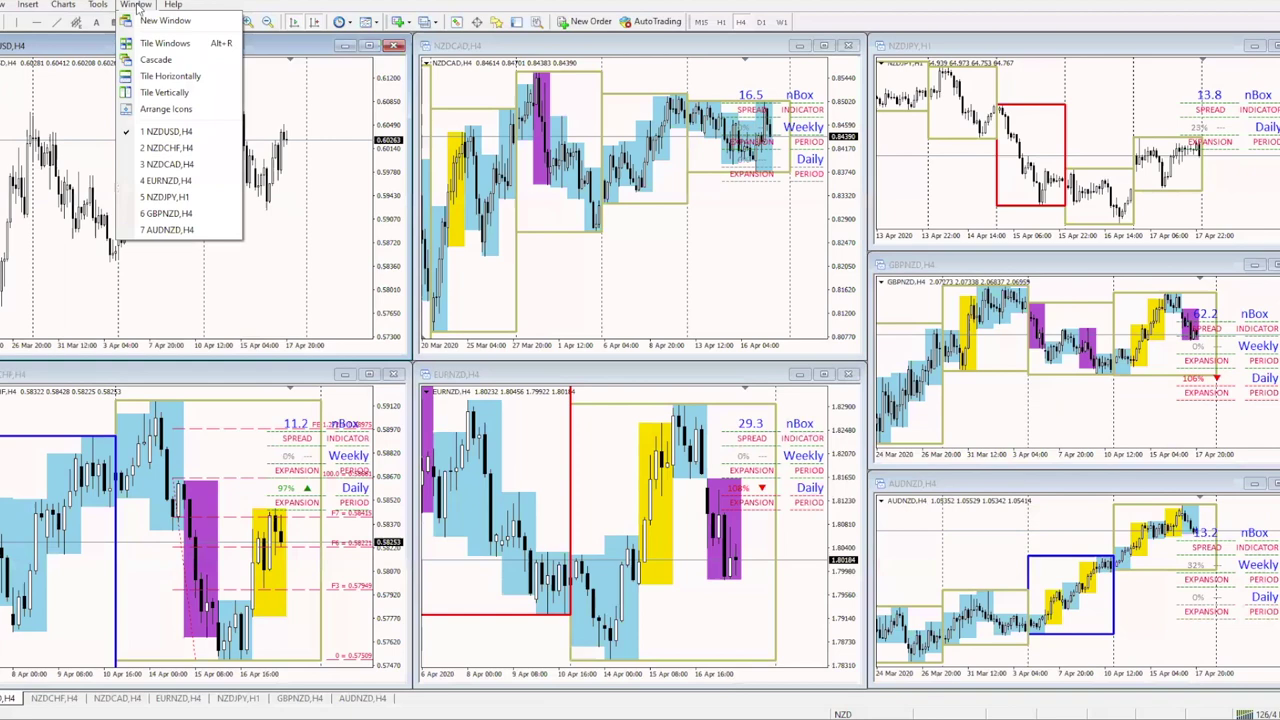
{"action": "left_click", "coordinate": [144, 6]}
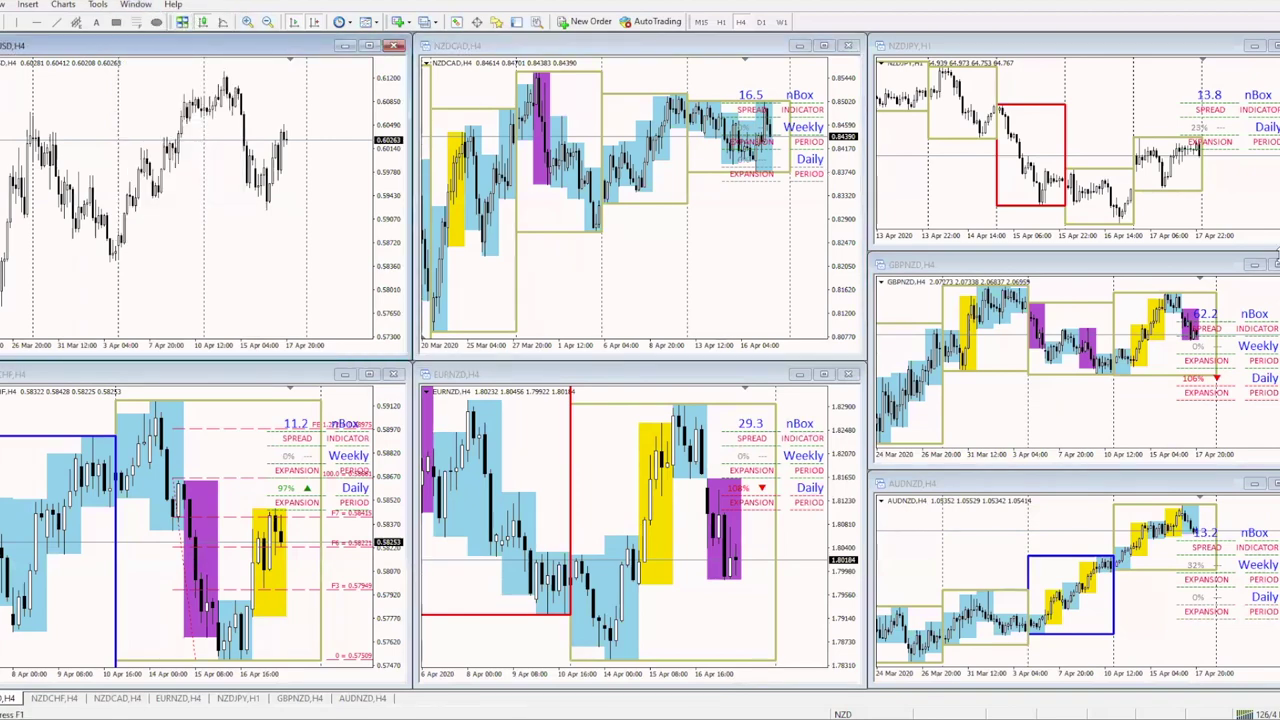
Maximize the NZDUSD H4 chart to fill the workspace again.
{"action": "left_click", "coordinate": [368, 46]}
{"action": "left_click", "coordinate": [150, 5]}
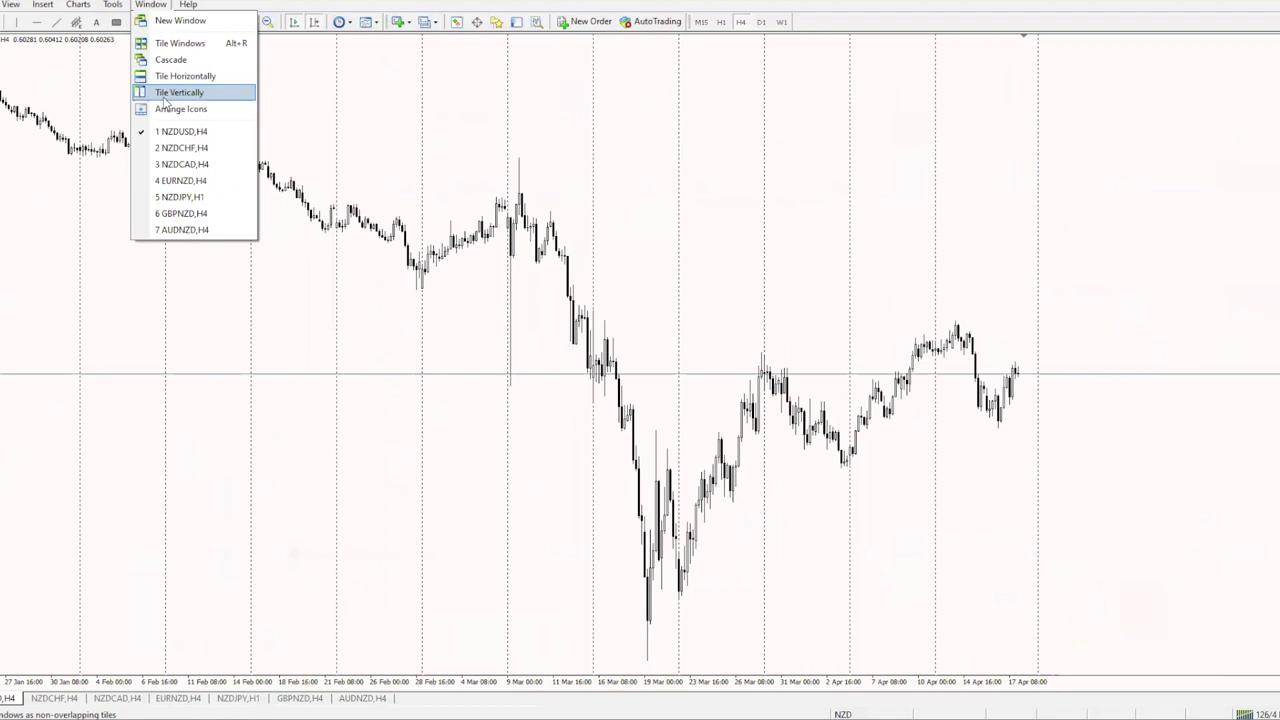
{"action": "left_click", "coordinate": [221, 258]}
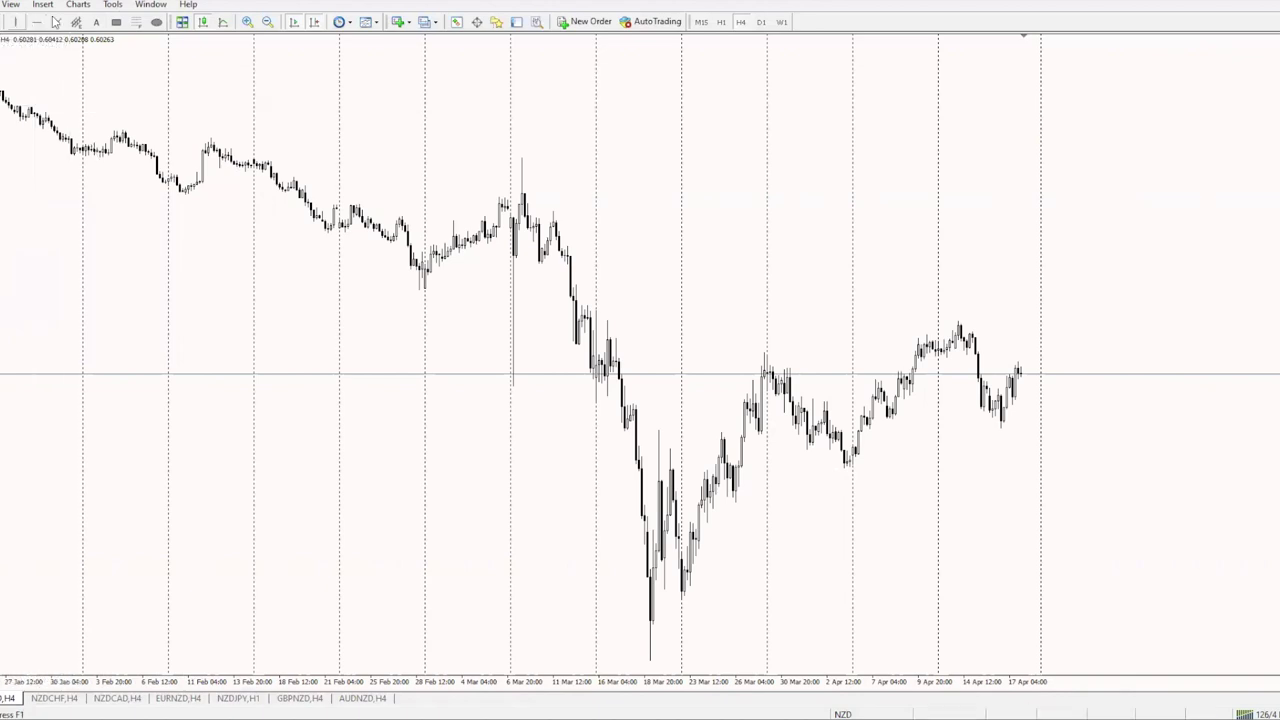
Customize the charts toolbar by removing the Periods command from its selected items, then close the customization.
{"action": "right_click", "coordinate": [169, 28]}
{"action": "left_click", "coordinate": [213, 120]}
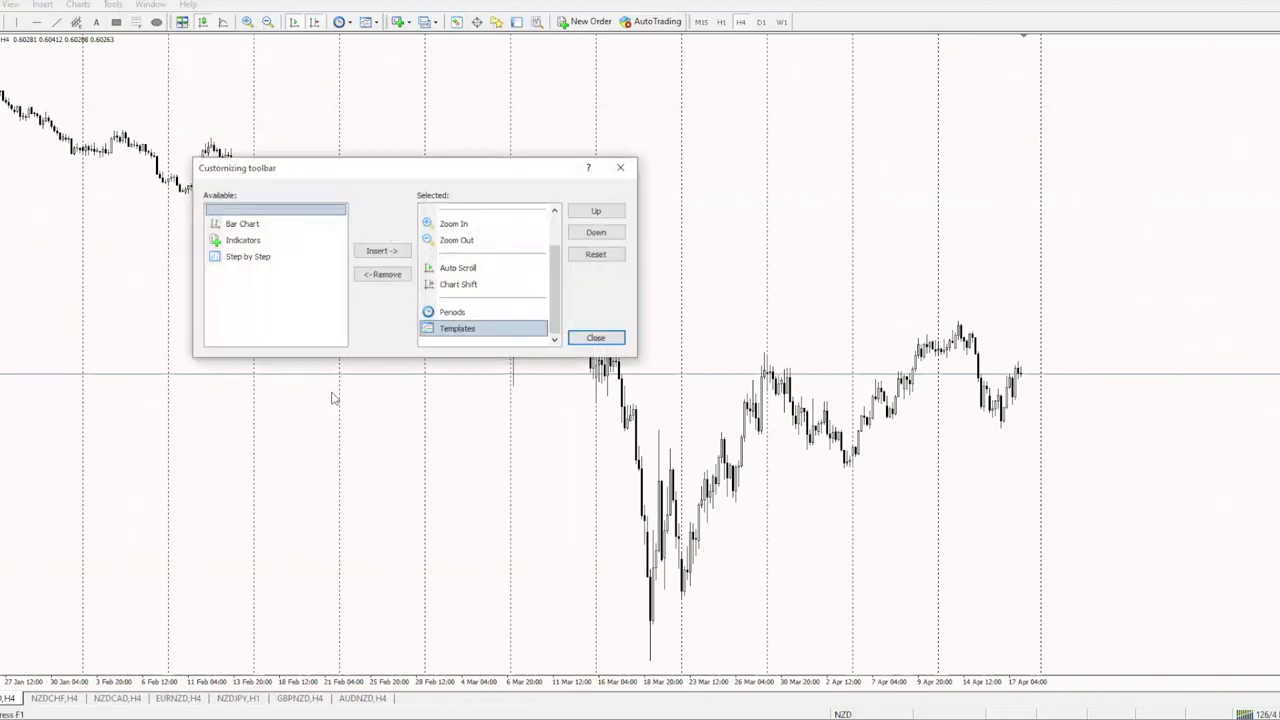
{"action": "scroll", "coordinate": [487, 285], "scroll_direction": "up", "scroll_amount": 1}
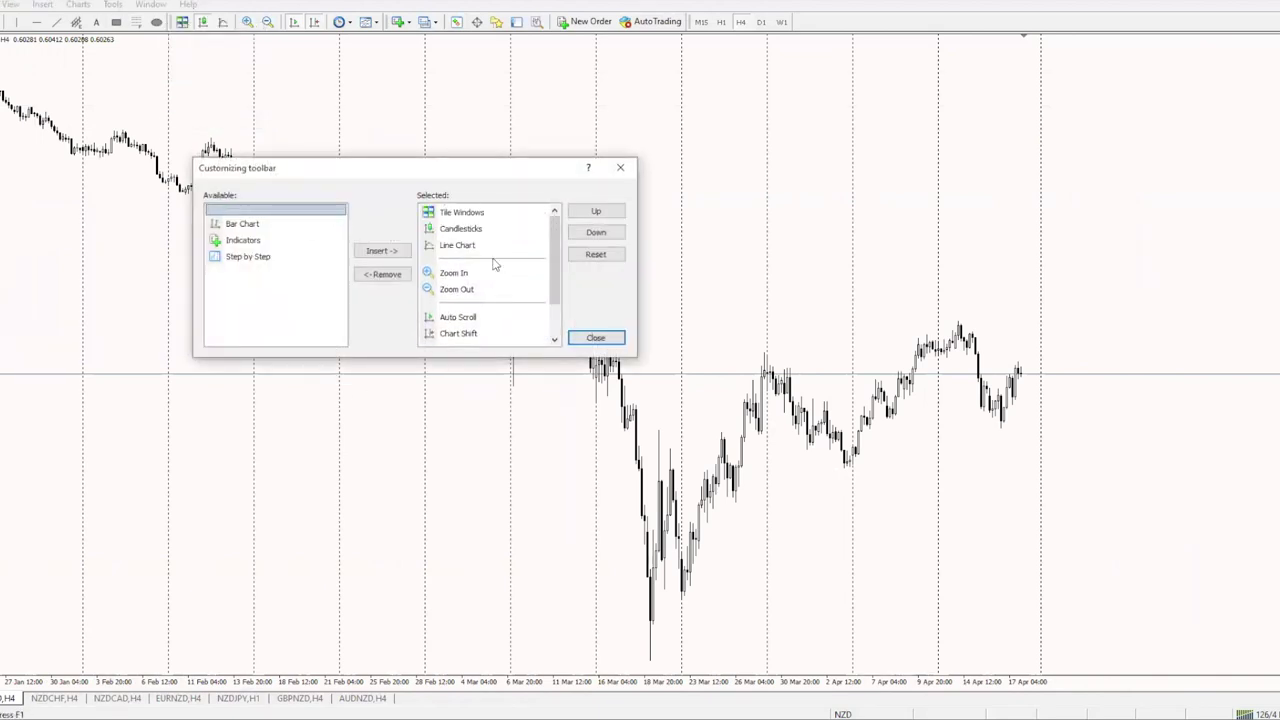
{"action": "scroll", "coordinate": [470, 247], "scroll_direction": "down", "scroll_amount": 2}
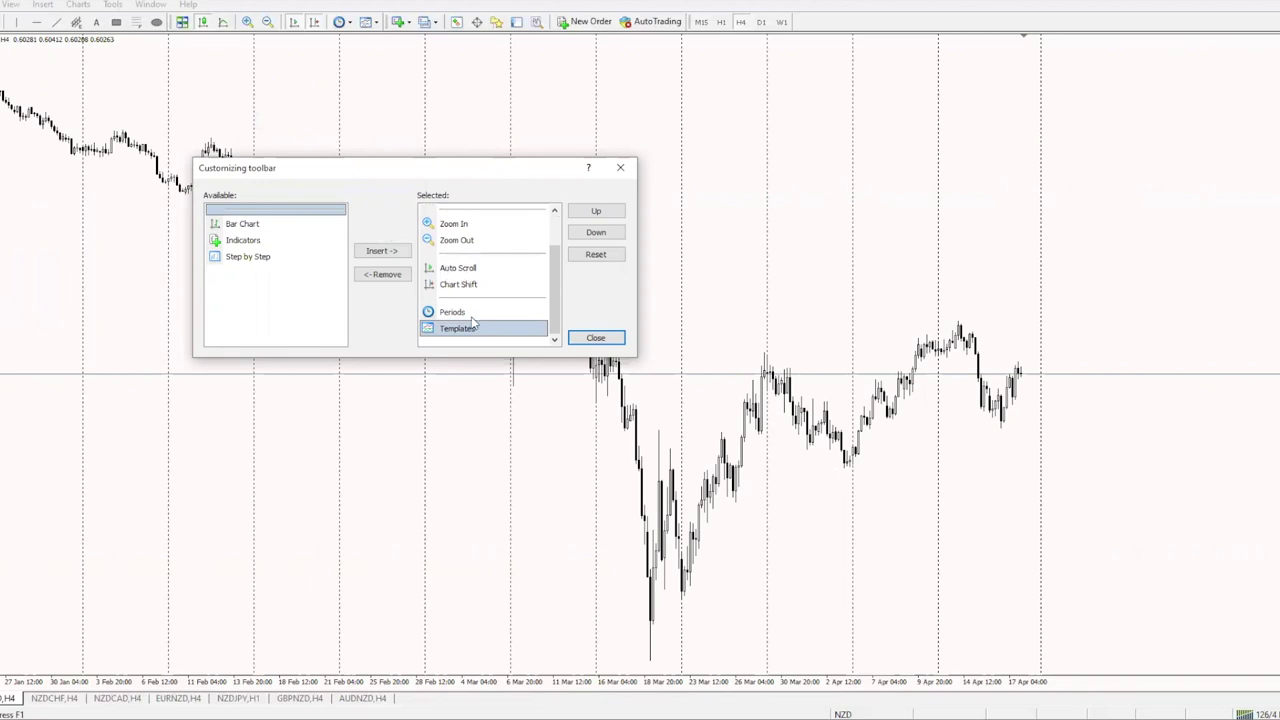
{"action": "left_click", "coordinate": [471, 313]}
{"action": "left_click", "coordinate": [381, 276]}
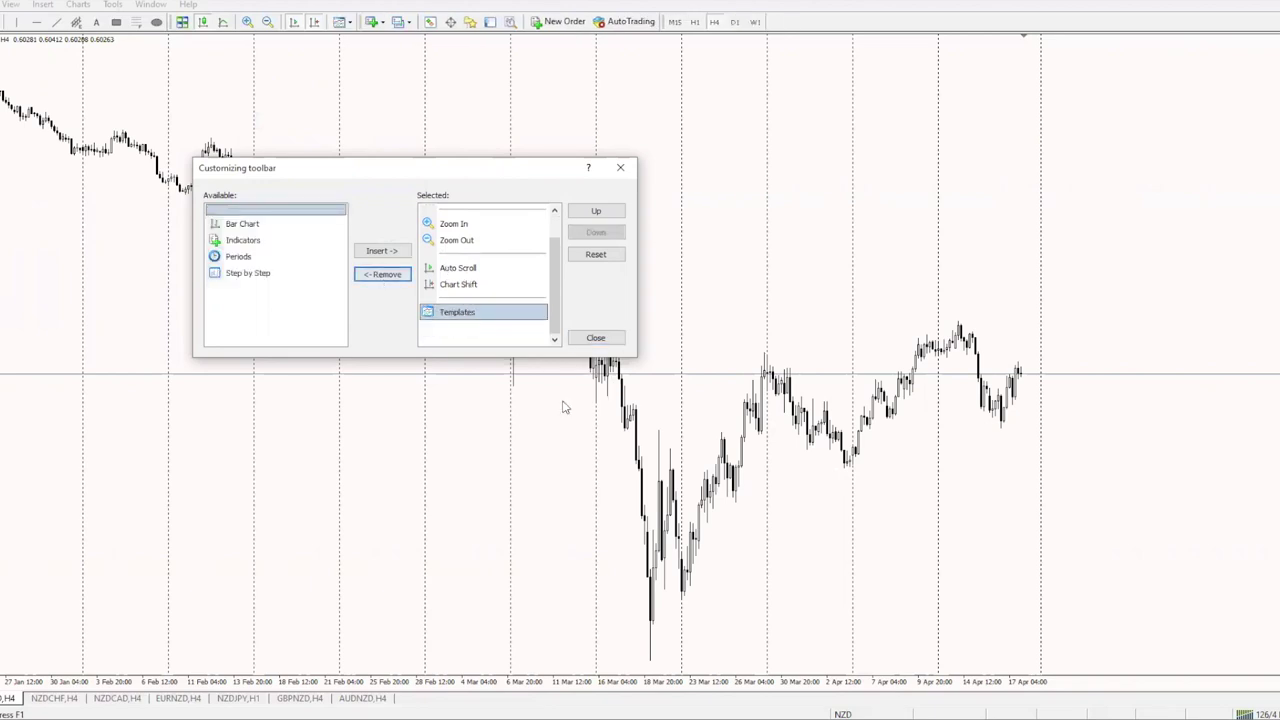
{"action": "left_click", "coordinate": [597, 337]}
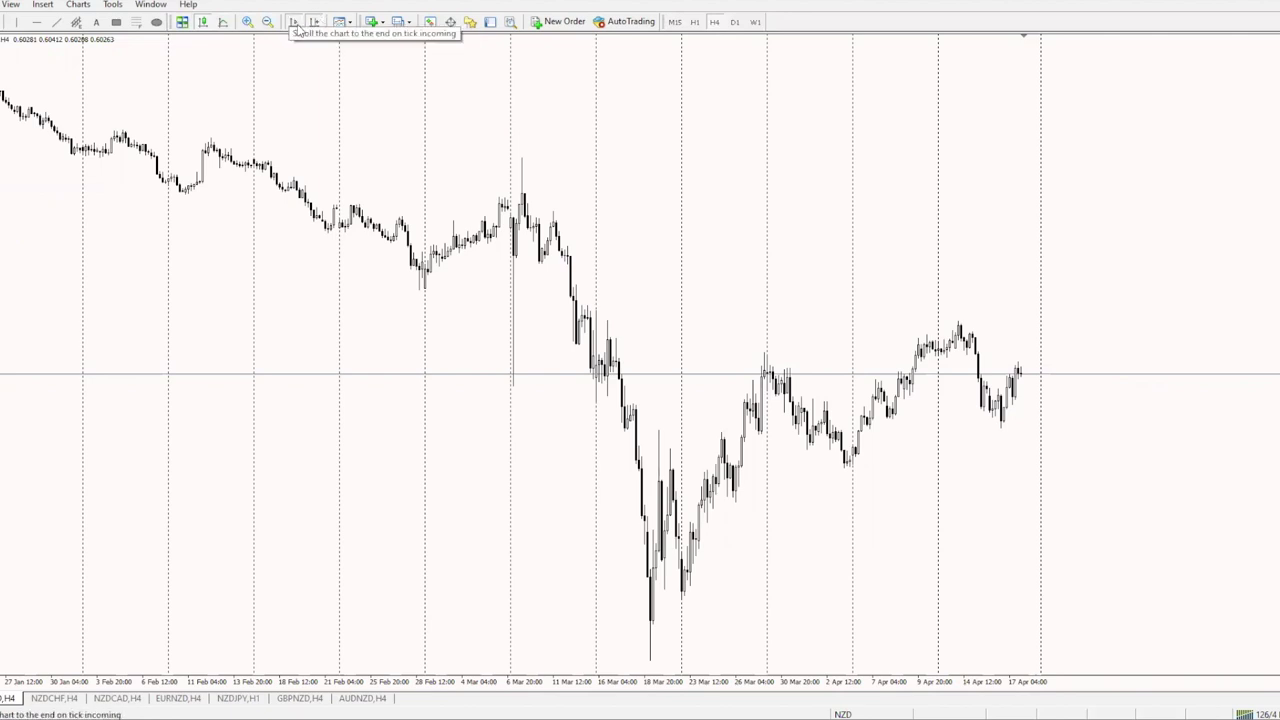
Turn off auto scroll on the NZDUSD H4 chart and go back to the December price history.
{"action": "left_click", "coordinate": [296, 28]}
{"action": "scroll", "coordinate": [606, 211], "scroll_direction": "left", "scroll_amount": 3}
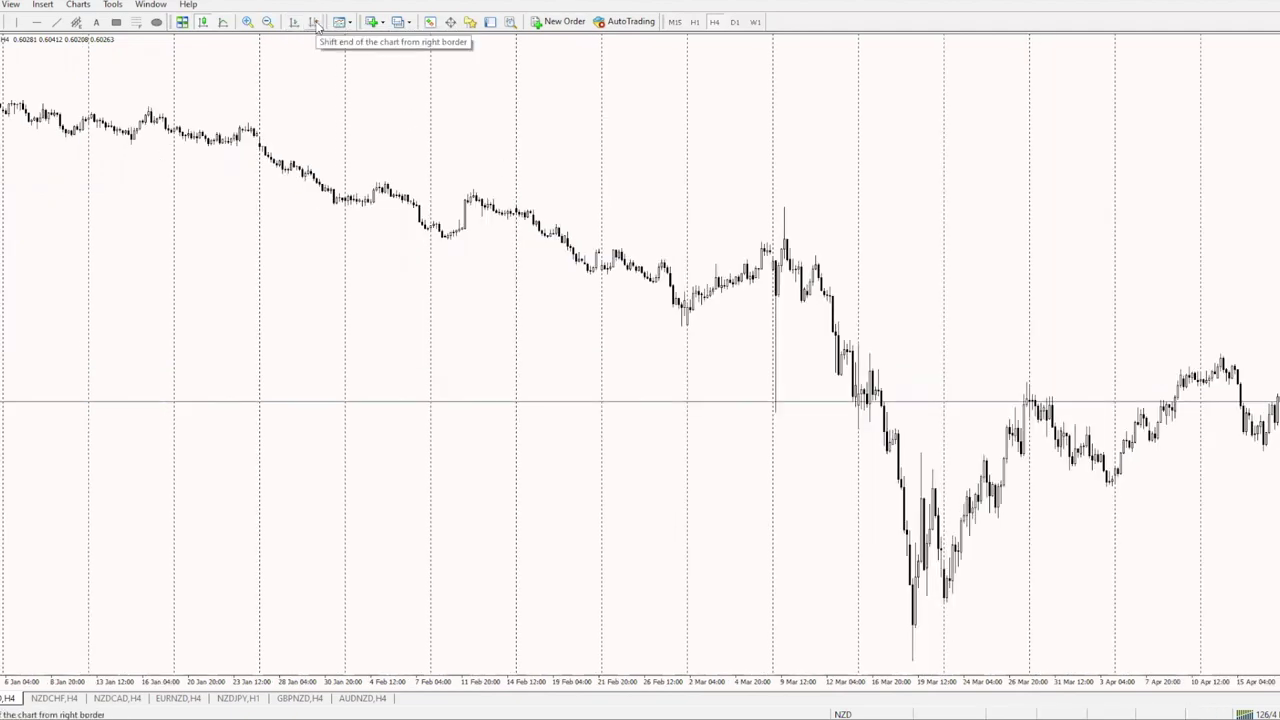
{"action": "scroll", "coordinate": [474, 249], "scroll_direction": "left", "scroll_amount": 5}
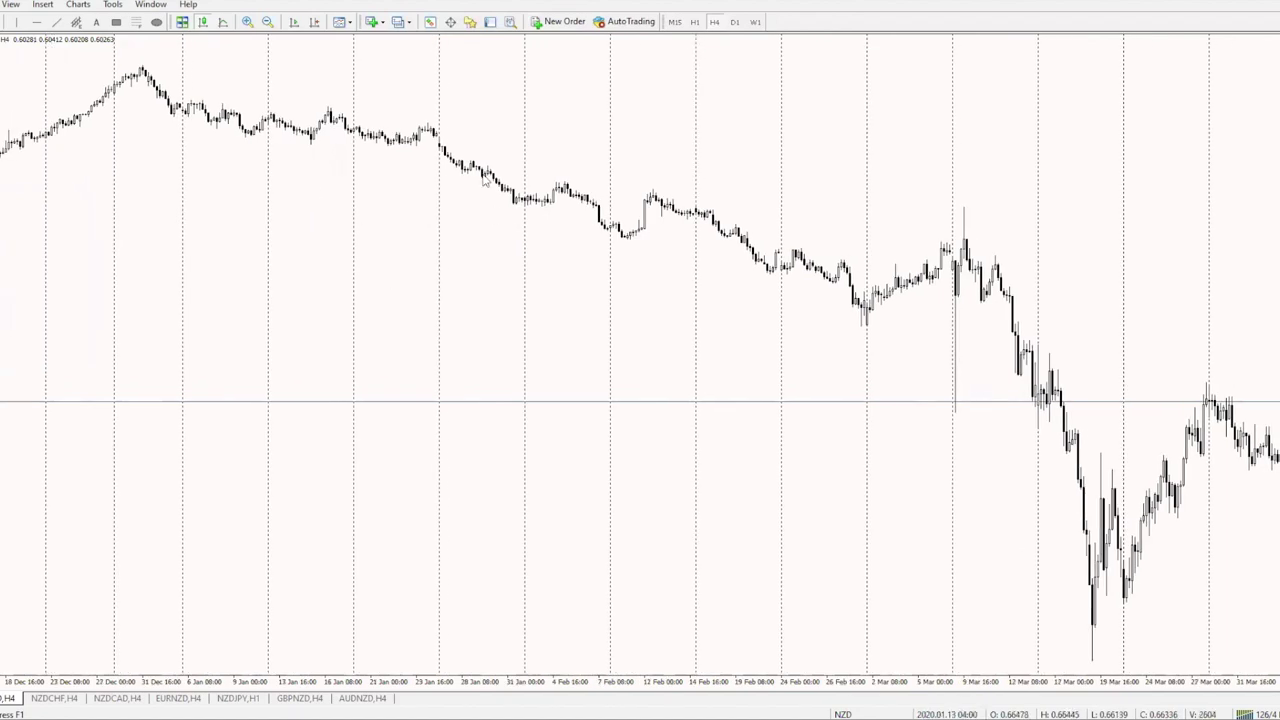
Turn on chart shift for the NZDUSD H4 chart and widen the empty space after the latest candle.
{"action": "mouse_move", "coordinate": [1272, 494]}
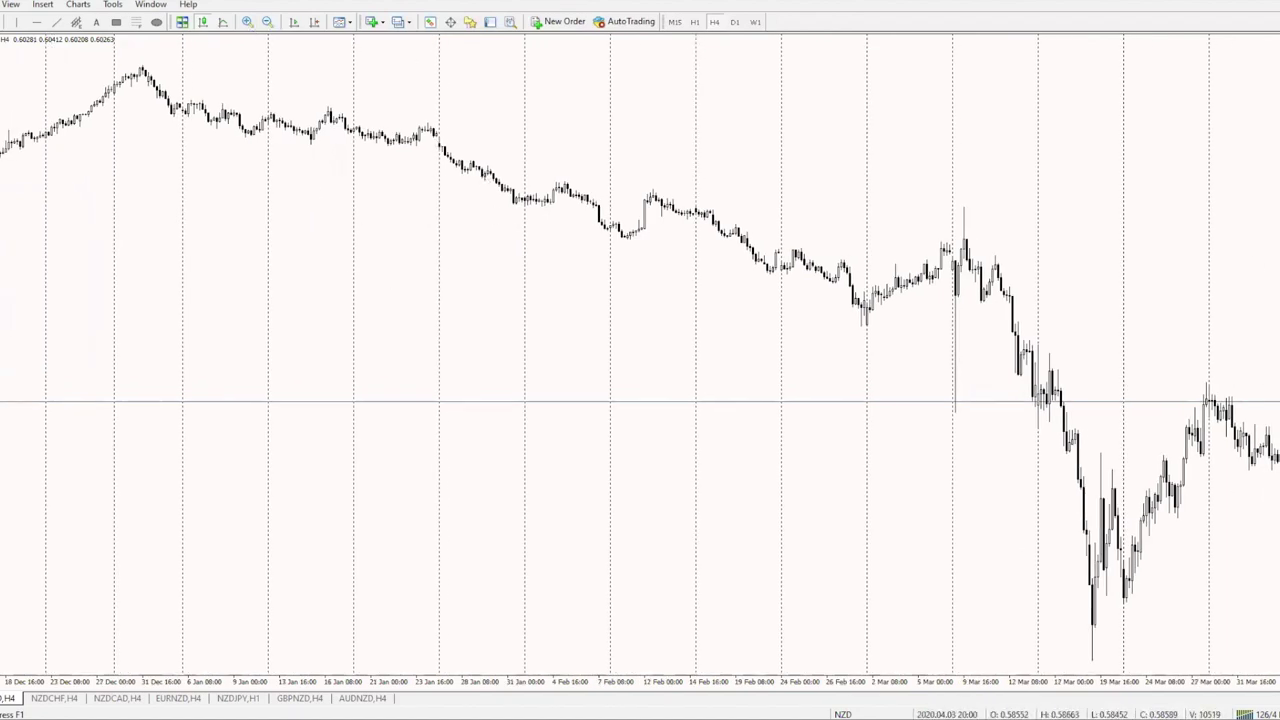
{"action": "left_click", "coordinate": [314, 22]}
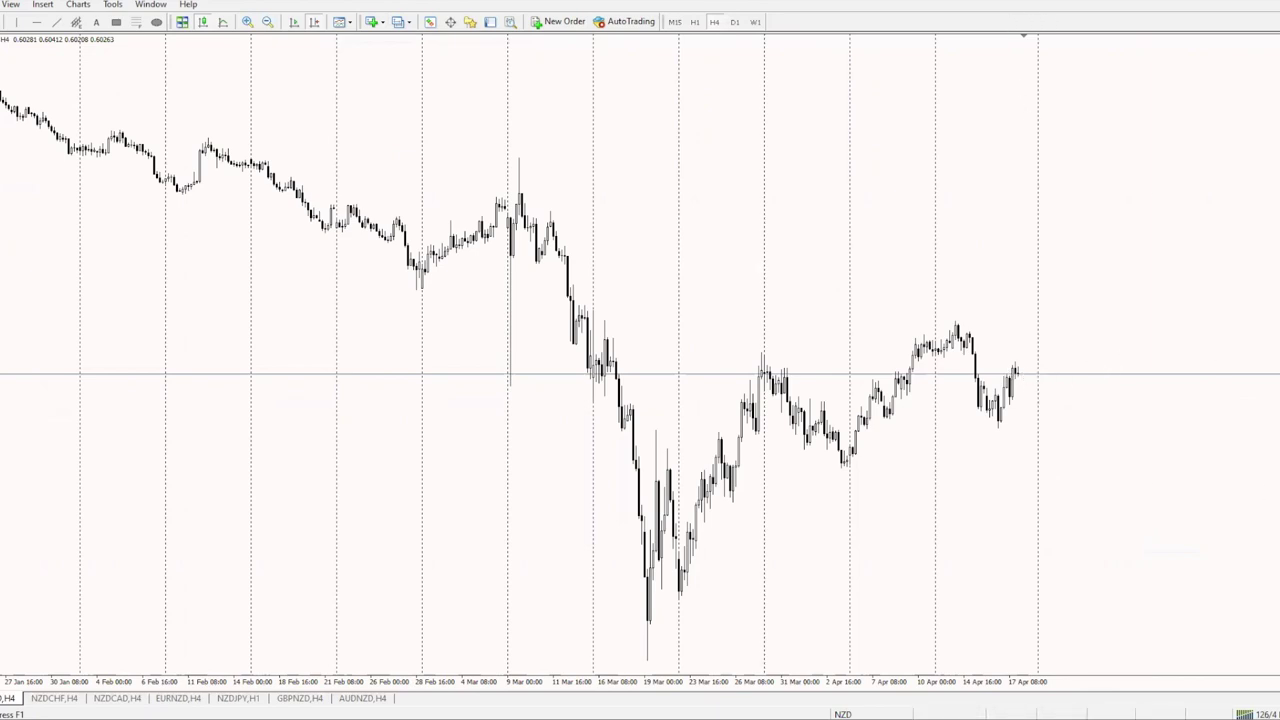
{"action": "mouse_move", "coordinate": [1024, 40]}
{"action": "left_mouse_down"}
{"action": "mouse_move", "coordinate": [1217, 52]}
{"action": "mouse_move", "coordinate": [894, 126]}
{"action": "mouse_move", "coordinate": [917, 83]}
{"action": "left_mouse_up"}
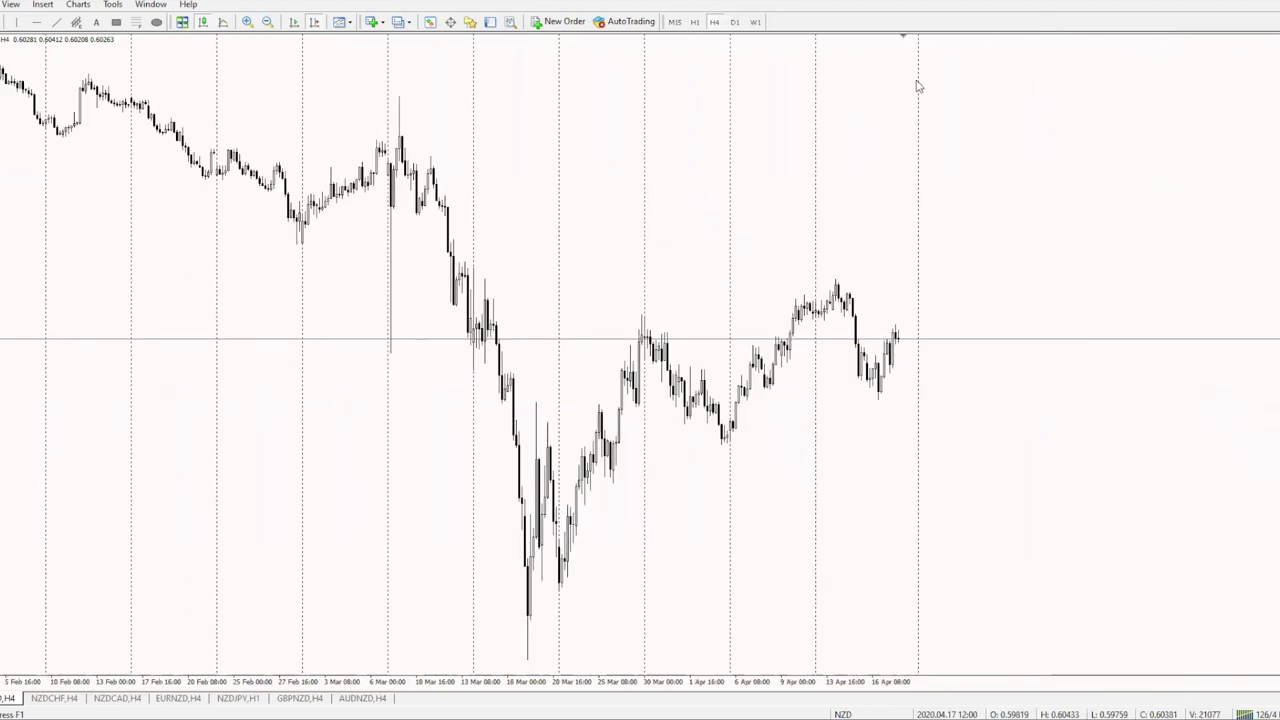
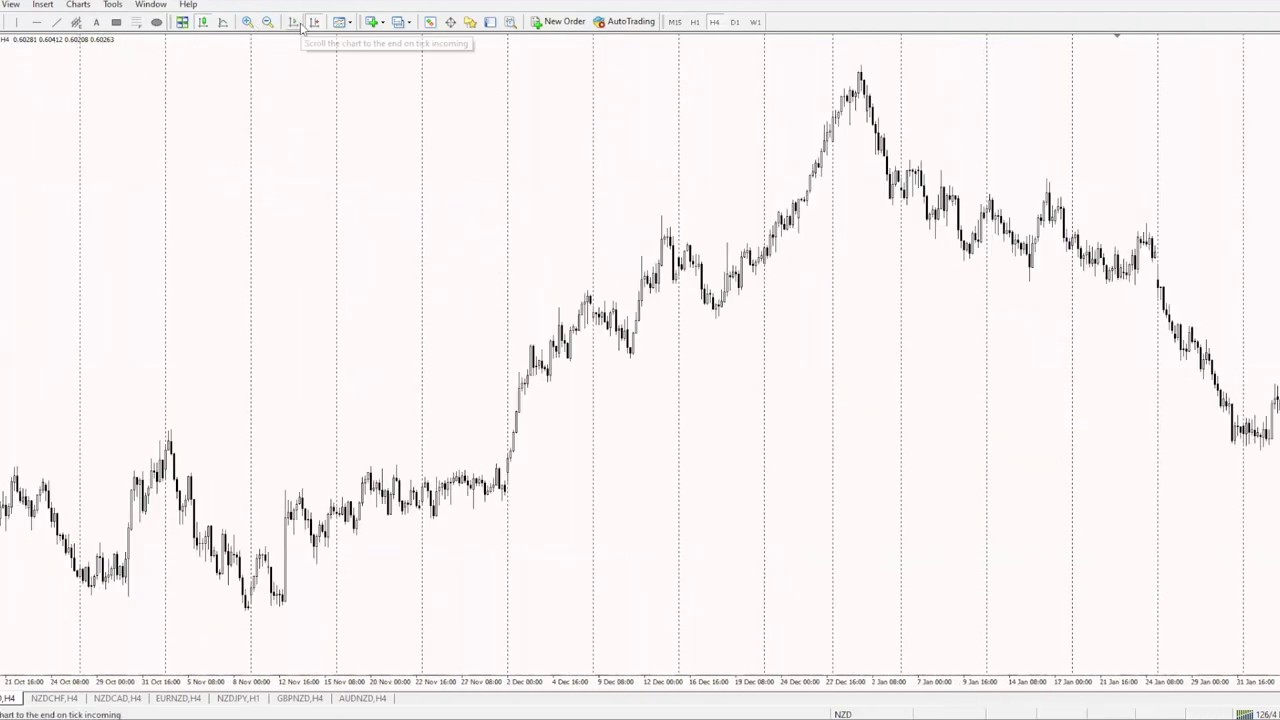
Compare the older price history with the latest candles, then turn auto scroll back on for the NZDUSD H4 chart.
{"action": "scroll", "coordinate": [220, 386], "scroll_direction": "down", "scroll_amount": 10}
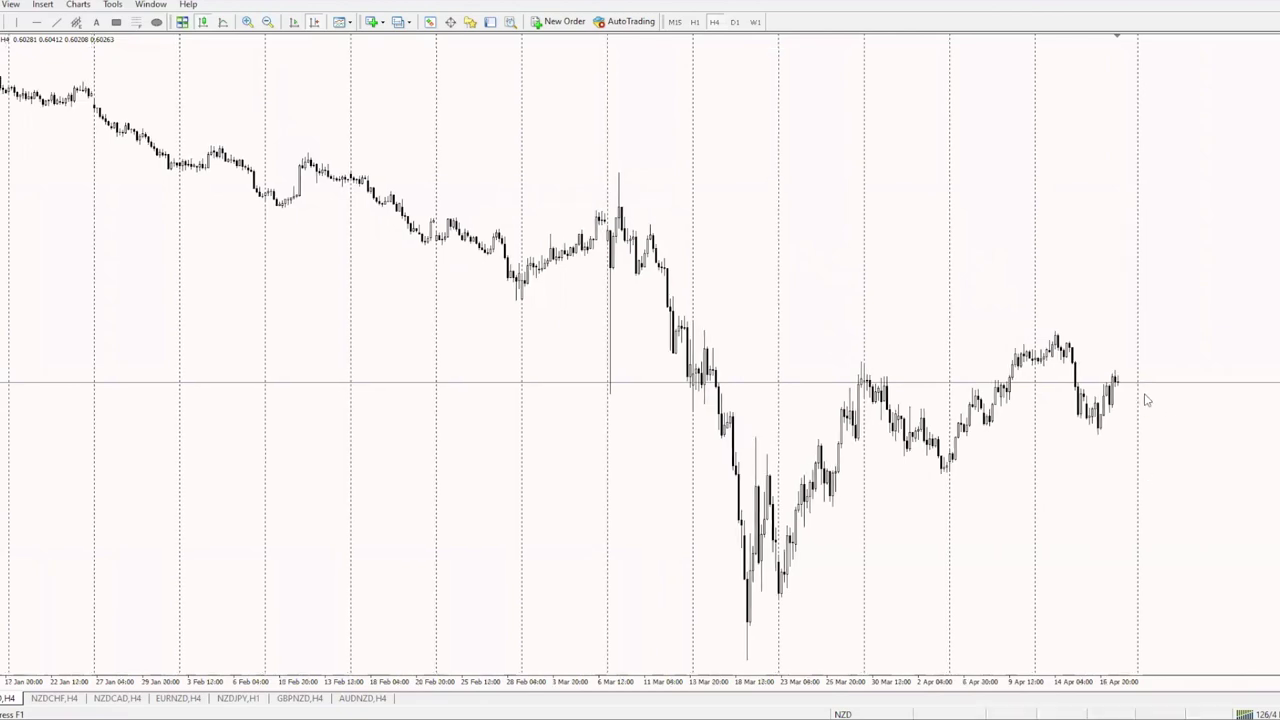
{"action": "scroll", "coordinate": [850, 320], "scroll_direction": "up", "scroll_amount": 10}
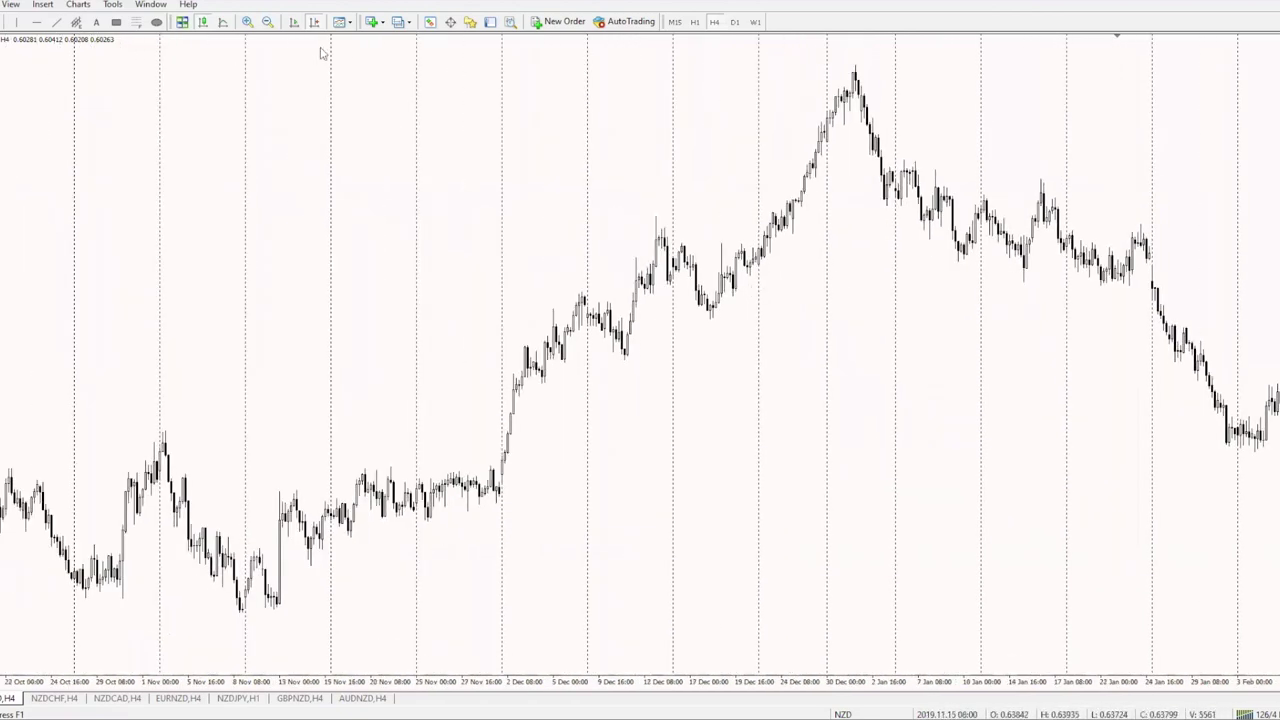
{"action": "scroll", "coordinate": [660, 200], "scroll_direction": "up", "scroll_amount": 5}
{"action": "scroll", "coordinate": [663, 196], "scroll_direction": "down", "scroll_amount": 7}
{"action": "scroll", "coordinate": [716, 238], "scroll_direction": "down", "scroll_amount": 10}
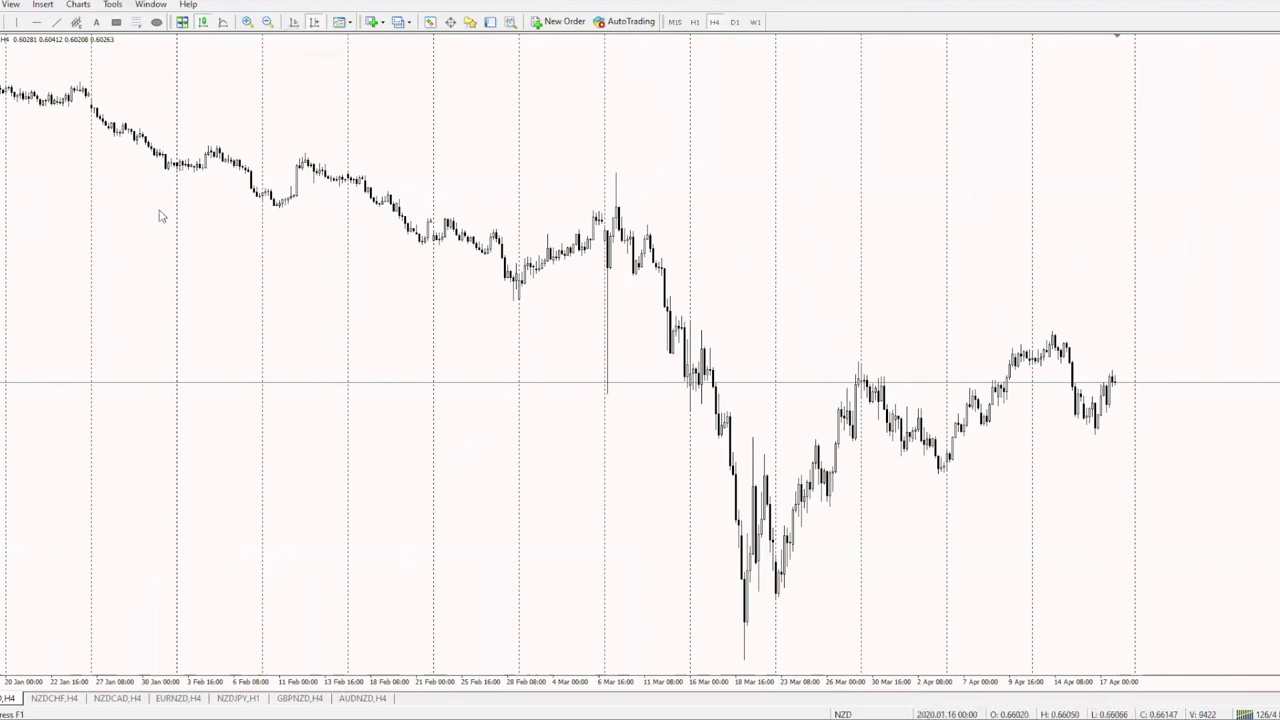
{"action": "left_click", "coordinate": [293, 22]}
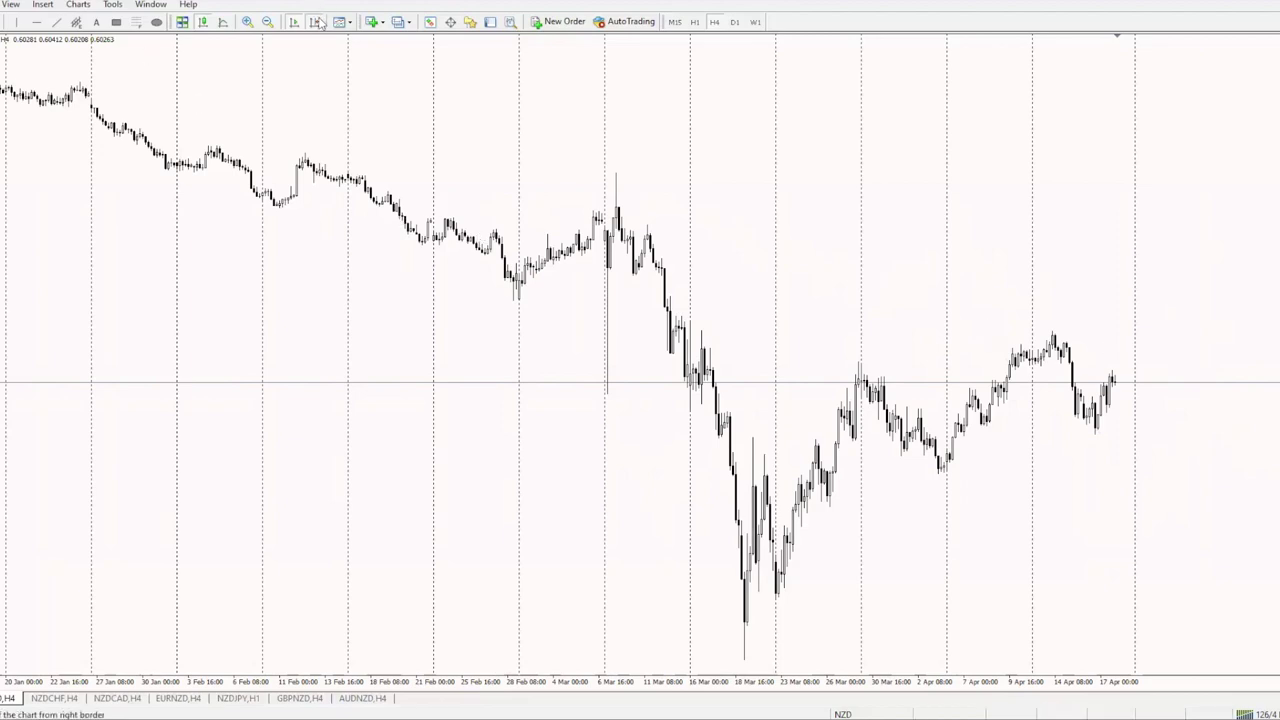
View the symbols and instrument groups available for a new chart and close the list without choosing one.
{"action": "left_click", "coordinate": [371, 22]}
{"action": "left_click", "coordinate": [372, 24]}
{"action": "left_click", "coordinate": [372, 23]}
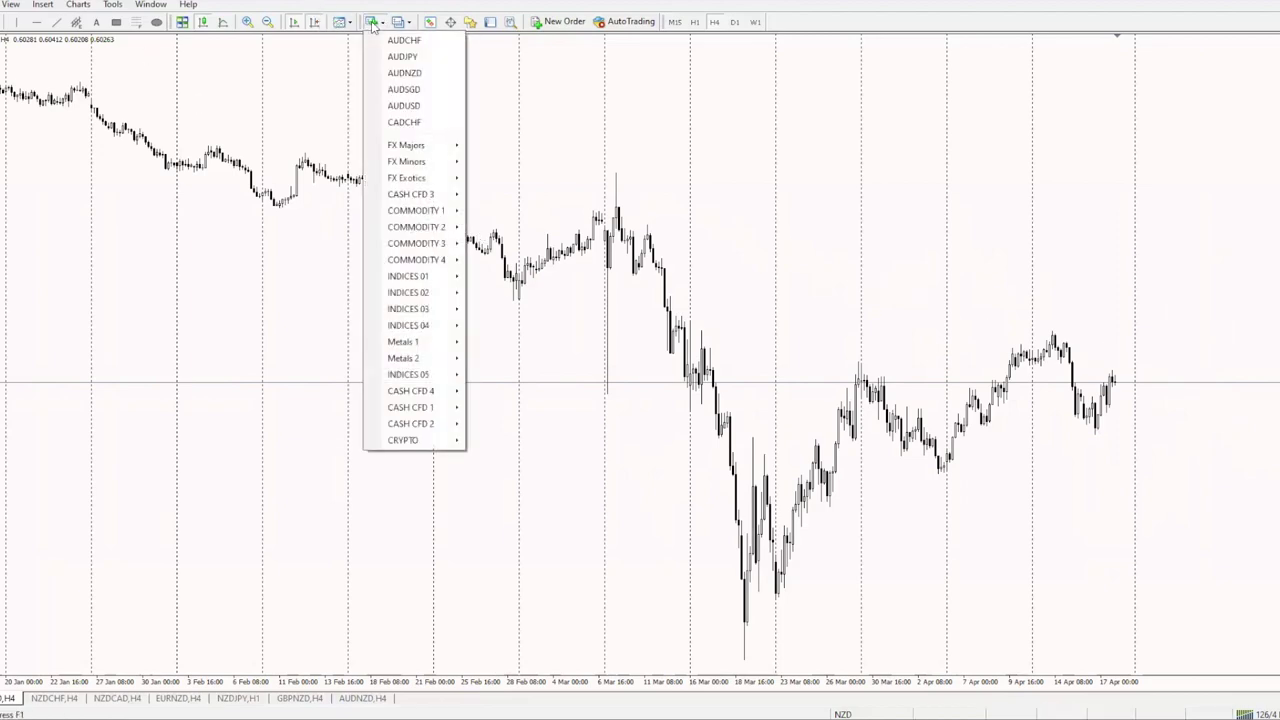
{"action": "left_click", "coordinate": [431, 25]}
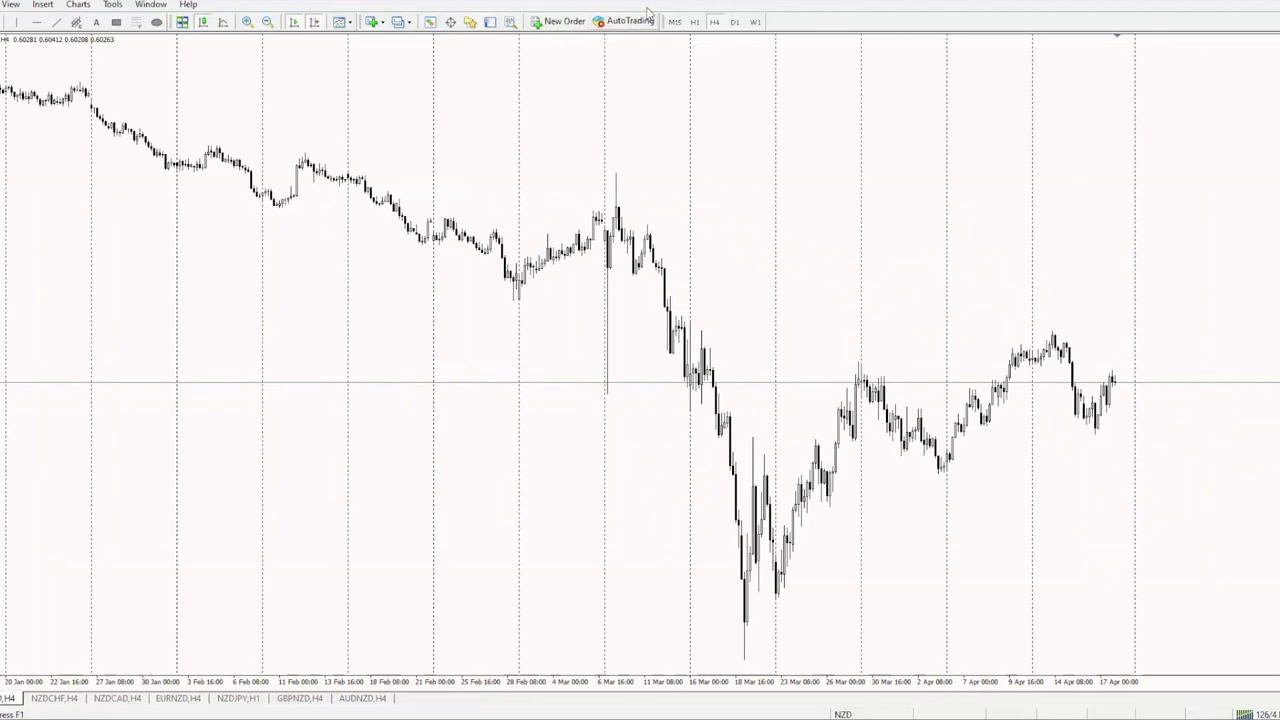
Look through the Insert through Help commands and close them without choosing anything.
{"action": "left_click", "coordinate": [35, 8]}
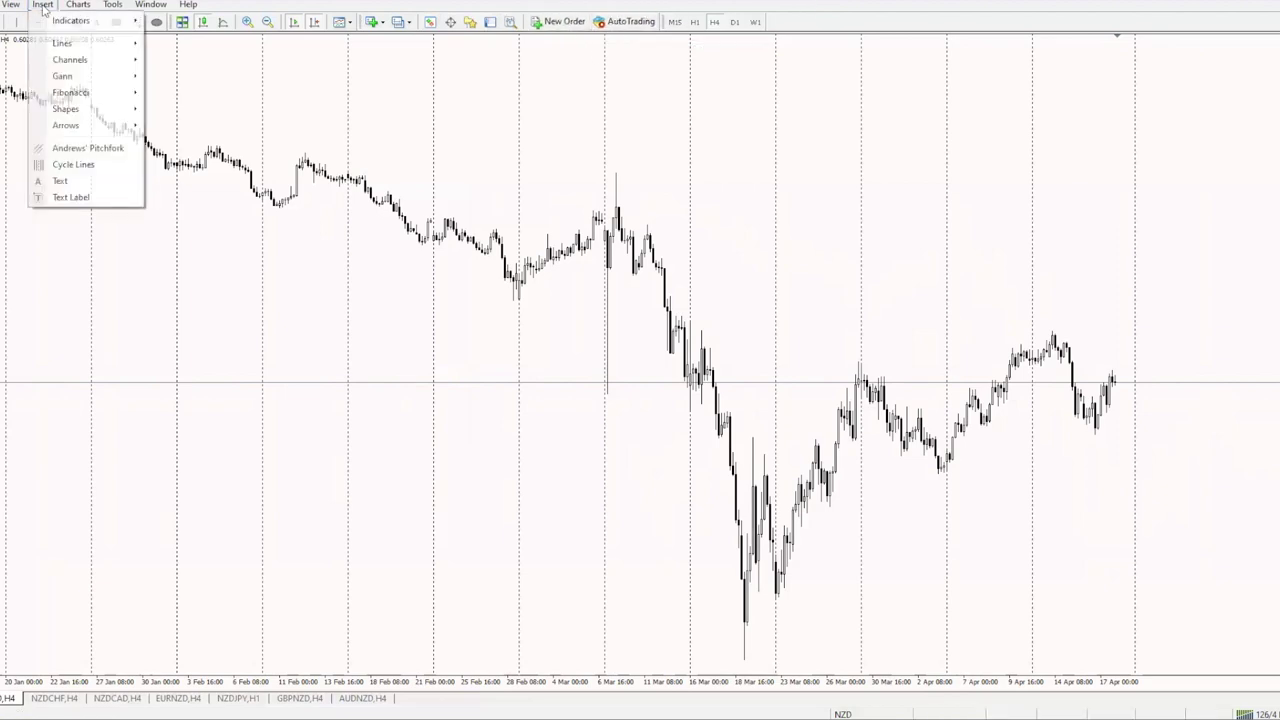
{"action": "mouse_move", "coordinate": [67, 8]}
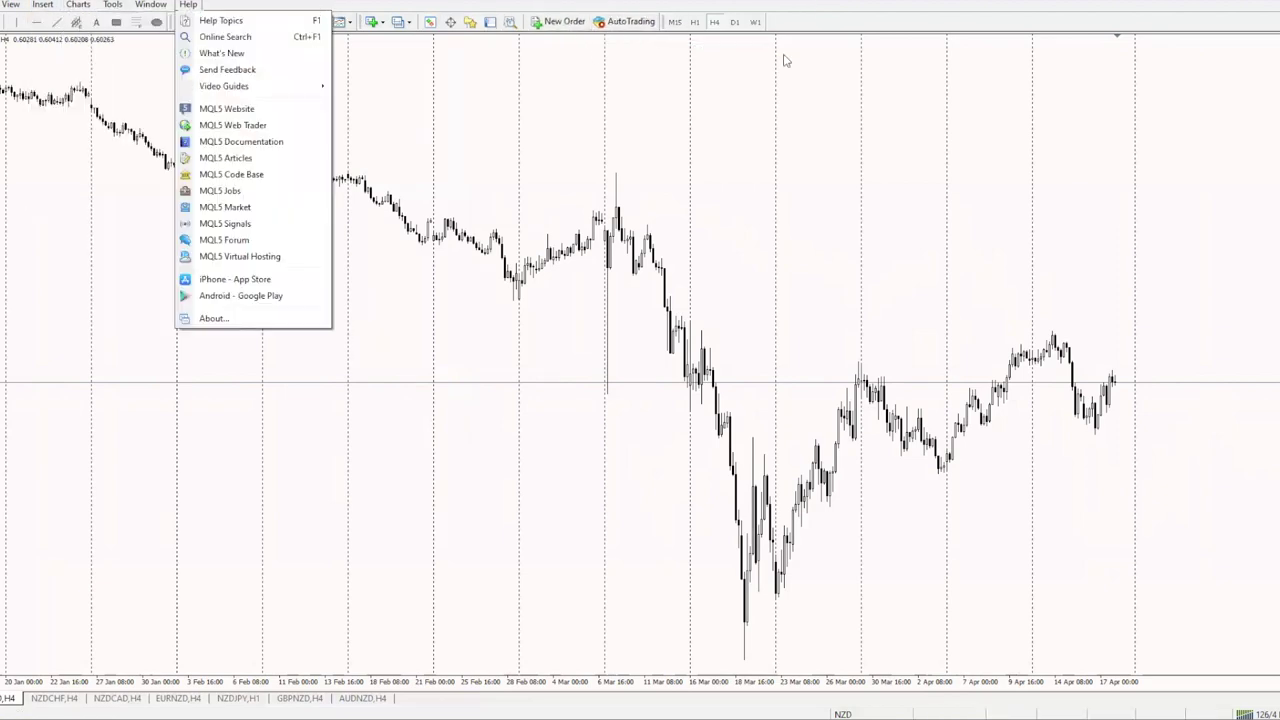
{"action": "left_click", "coordinate": [830, 14]}
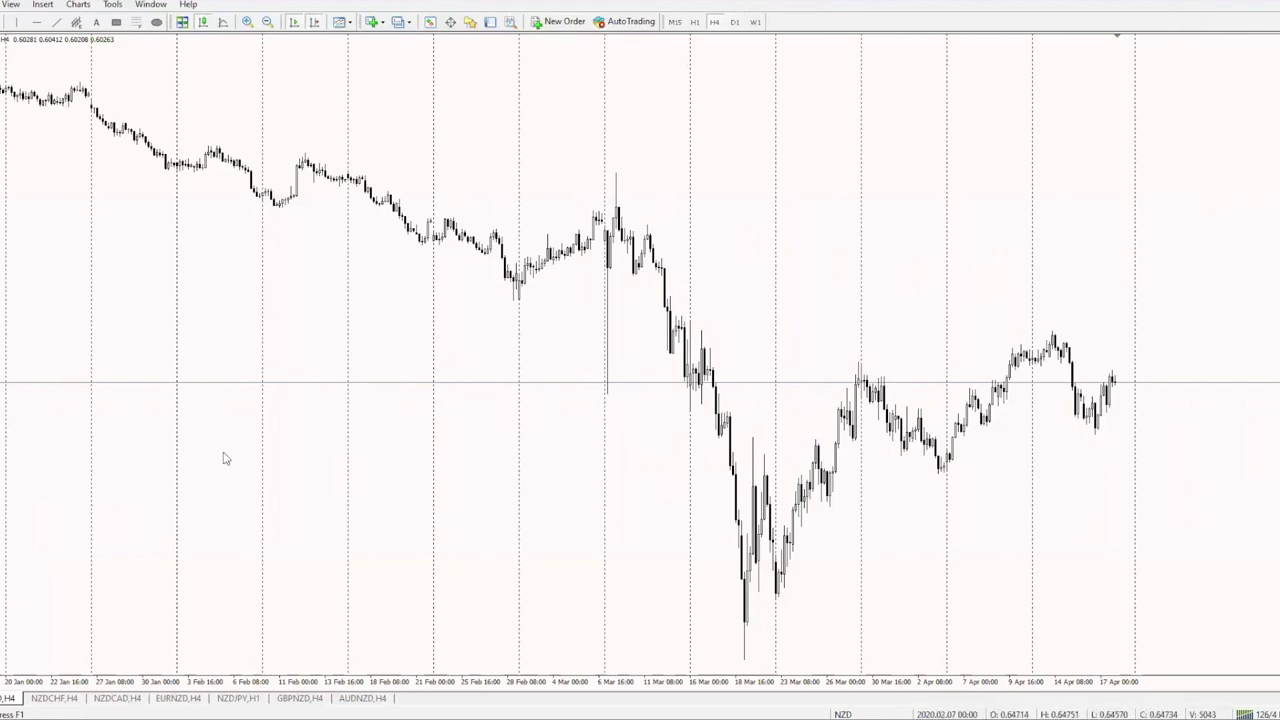
View the NZDUSD chart's pending order and trading options at different price levels and dismiss them without placing an order.
{"action": "scroll", "coordinate": [617, 349], "scroll_direction": "up", "scroll_amount": 2}
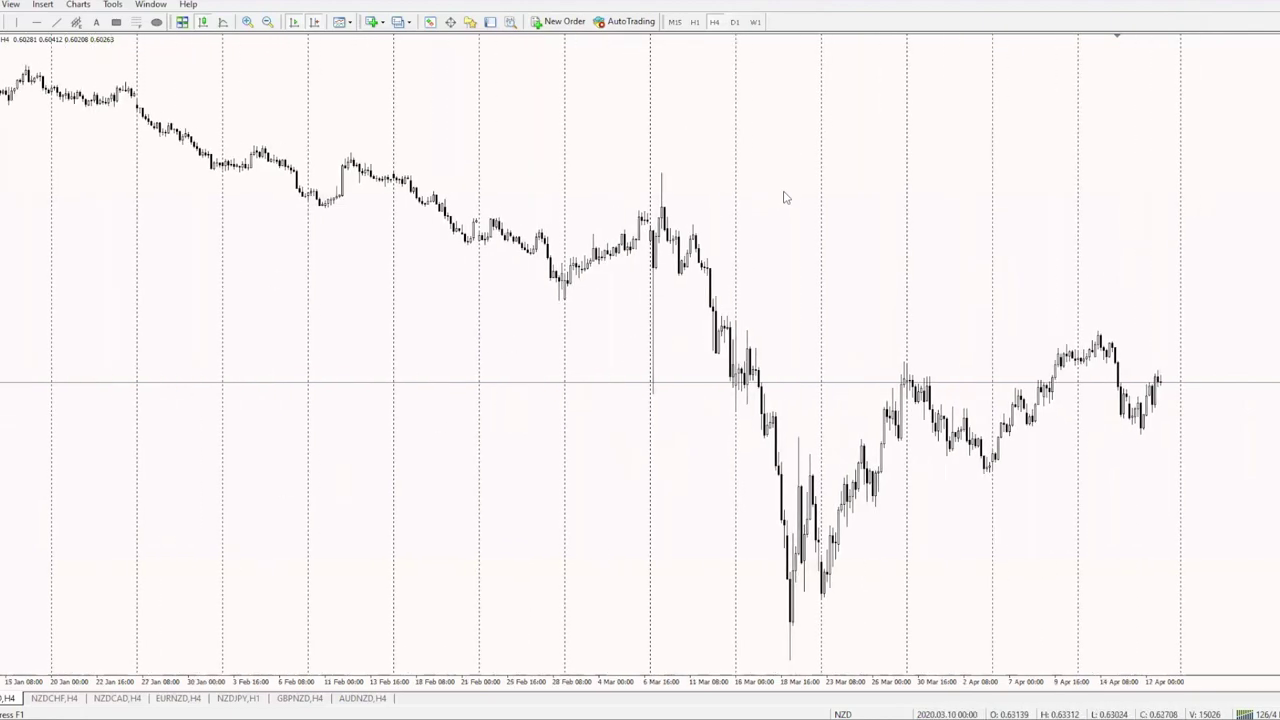
{"action": "right_click", "coordinate": [791, 233]}
{"action": "scroll", "coordinate": [610, 335], "scroll_direction": "down", "scroll_amount": 2}
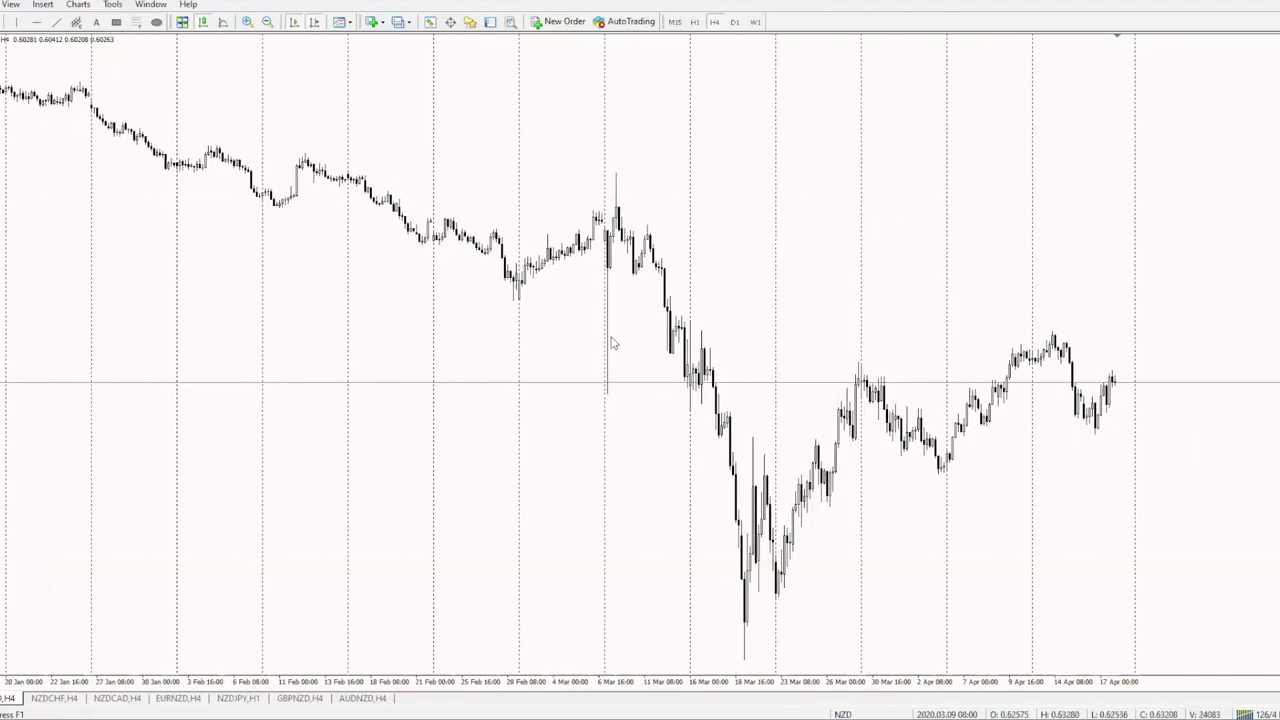
{"action": "right_click", "coordinate": [778, 237]}
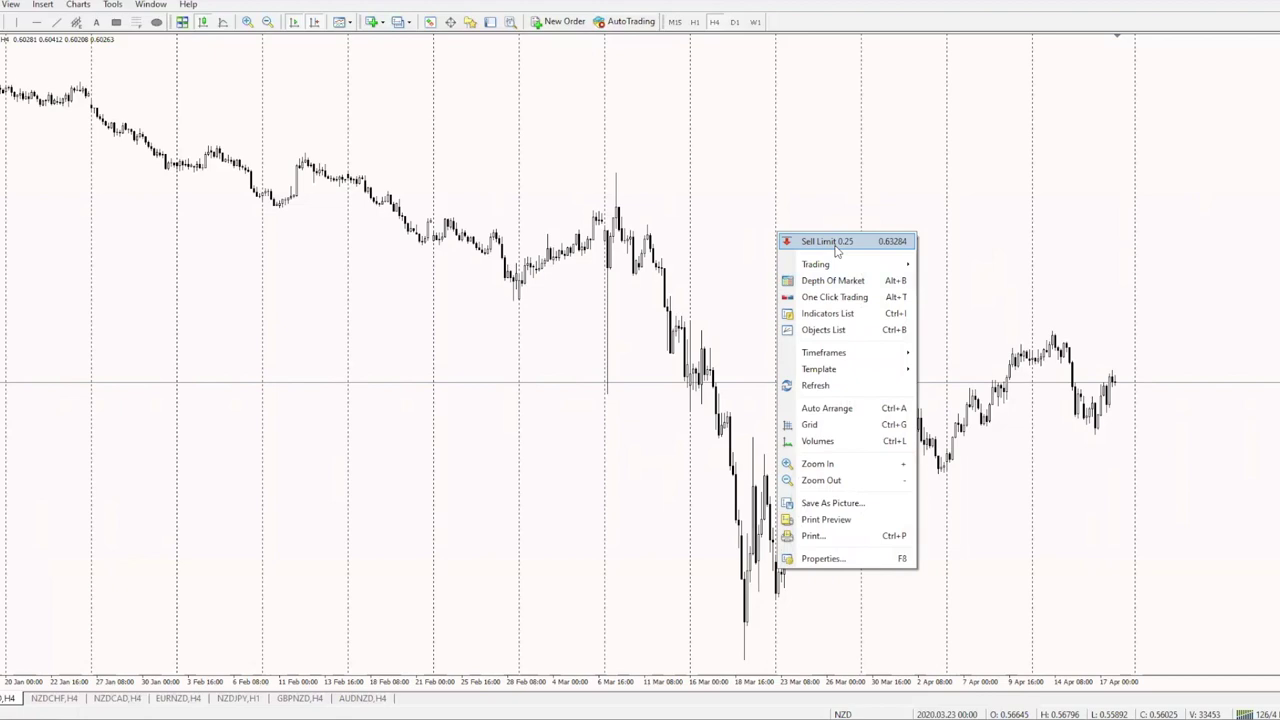
{"action": "scroll", "coordinate": [1143, 290], "scroll_direction": "up", "scroll_amount": 5}
{"action": "scroll", "coordinate": [1123, 329], "scroll_direction": "down", "scroll_amount": 5}
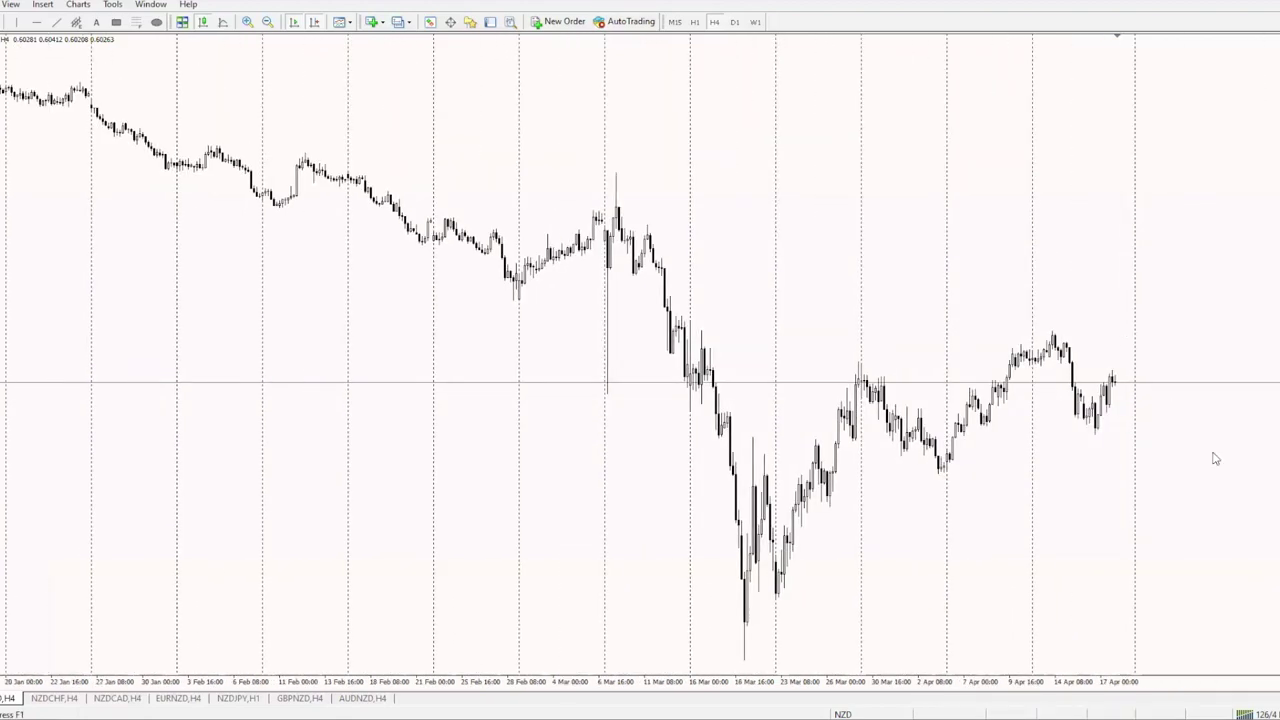
{"action": "right_click", "coordinate": [1136, 350]}
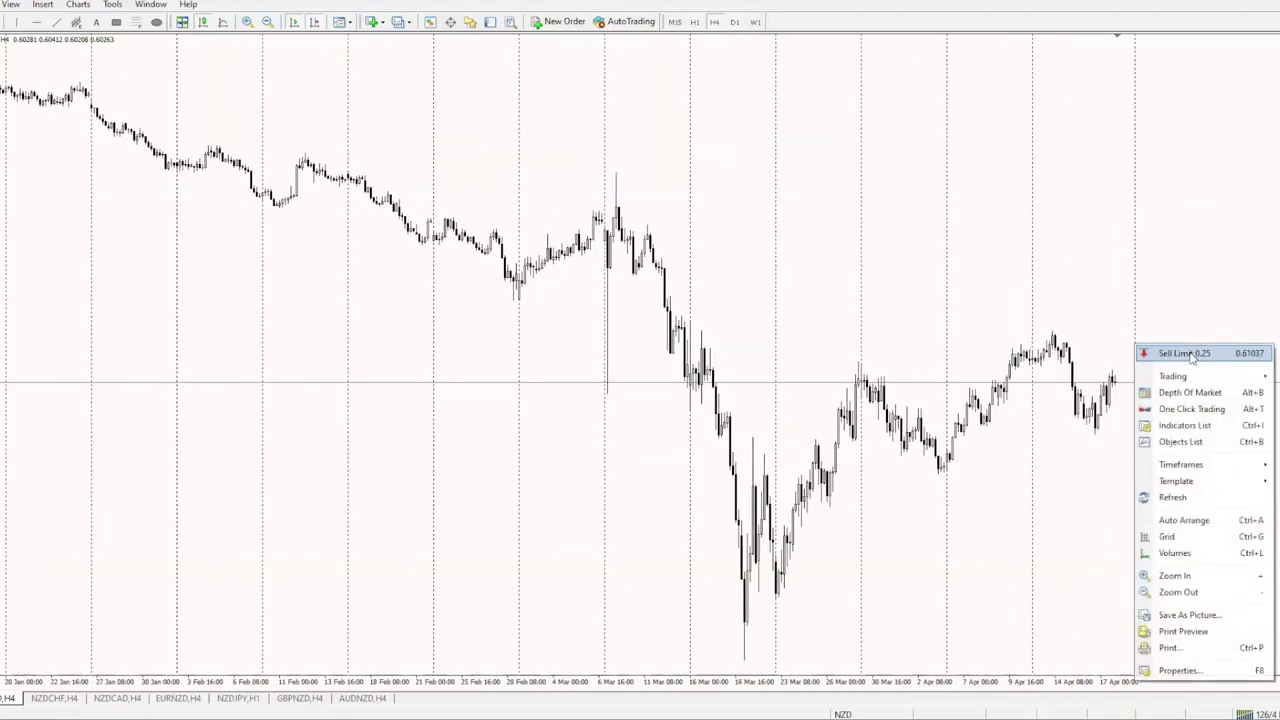
{"action": "left_click", "coordinate": [1097, 371]}
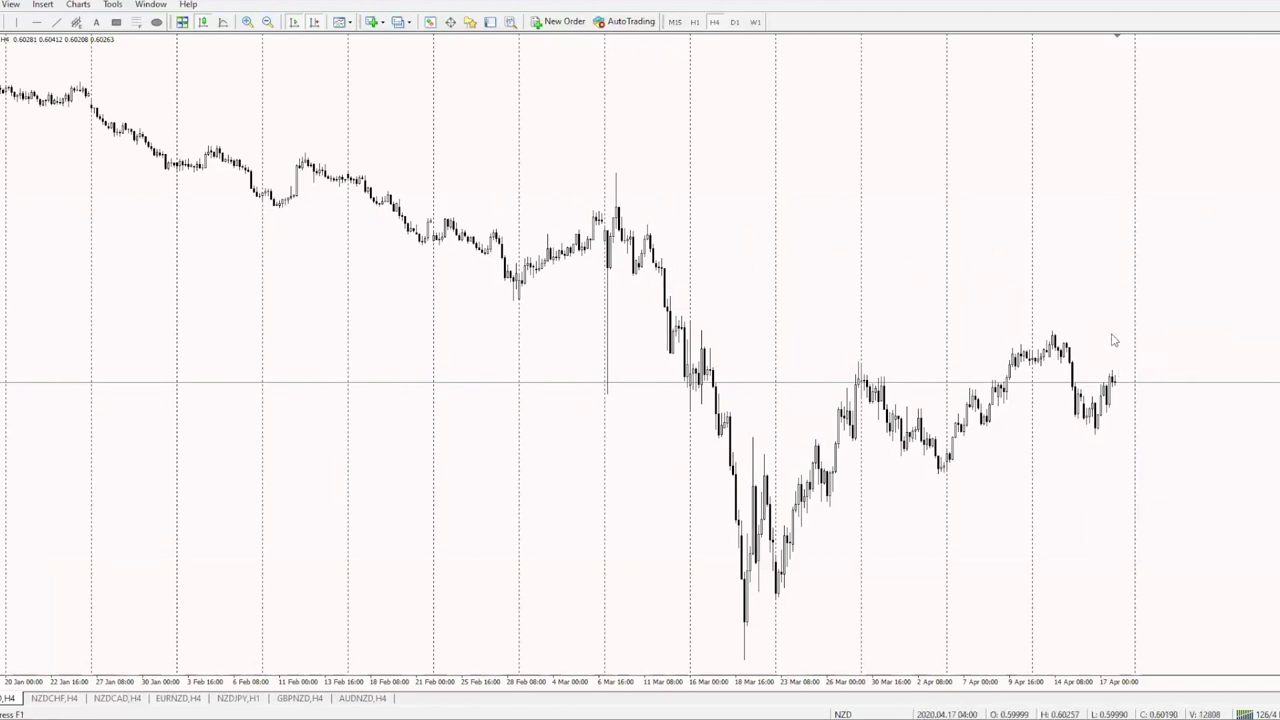
Start a new order and set its symbol to USDCAD, US Dollar vs Canadian Dollar.
{"action": "left_click", "coordinate": [578, 22]}
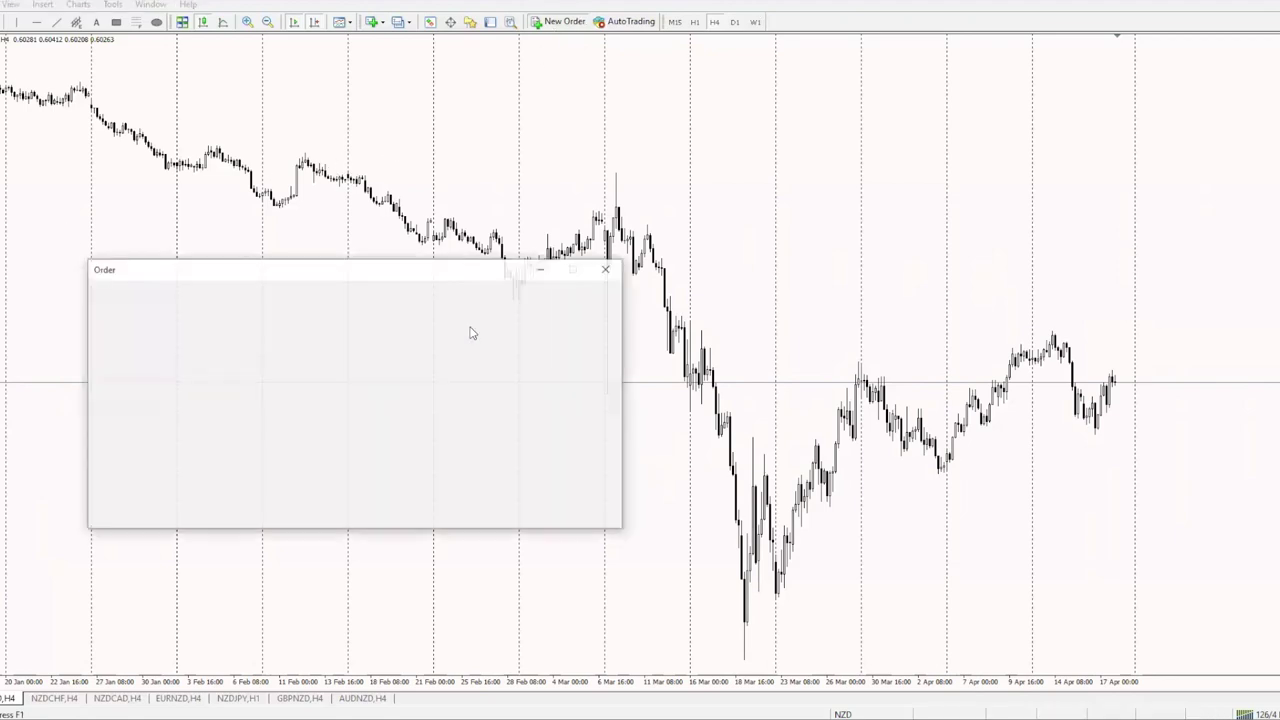
{"action": "left_click", "coordinate": [477, 295]}
{"action": "left_click", "coordinate": [477, 295]}
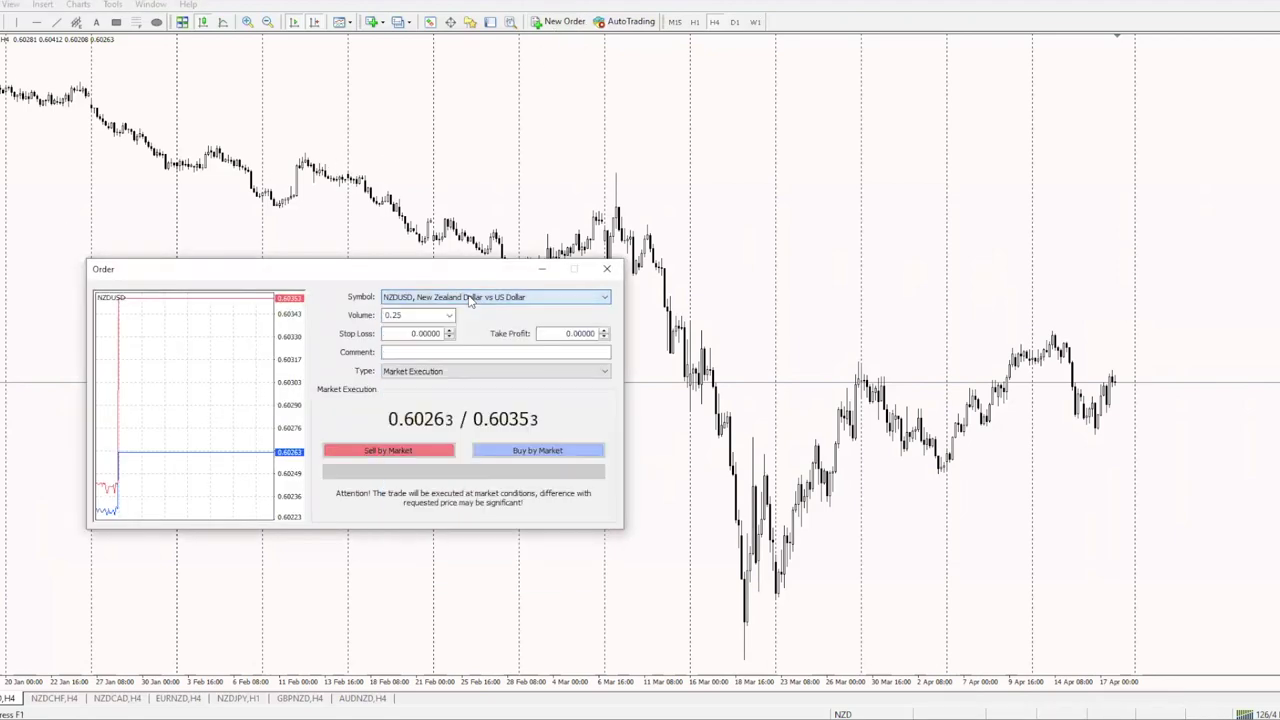
{"action": "left_click", "coordinate": [413, 300]}
{"action": "left_click", "coordinate": [415, 300]}
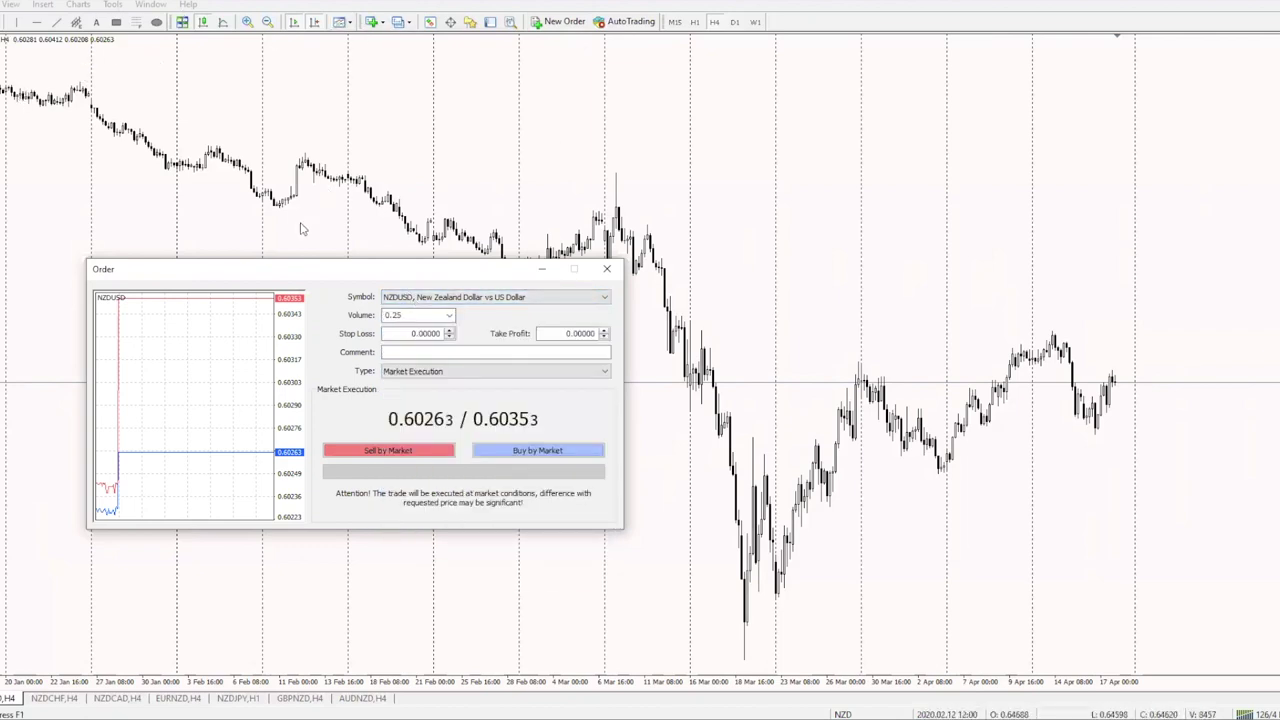
{"action": "left_click", "coordinate": [468, 300]}
{"action": "left_click", "coordinate": [470, 300]}
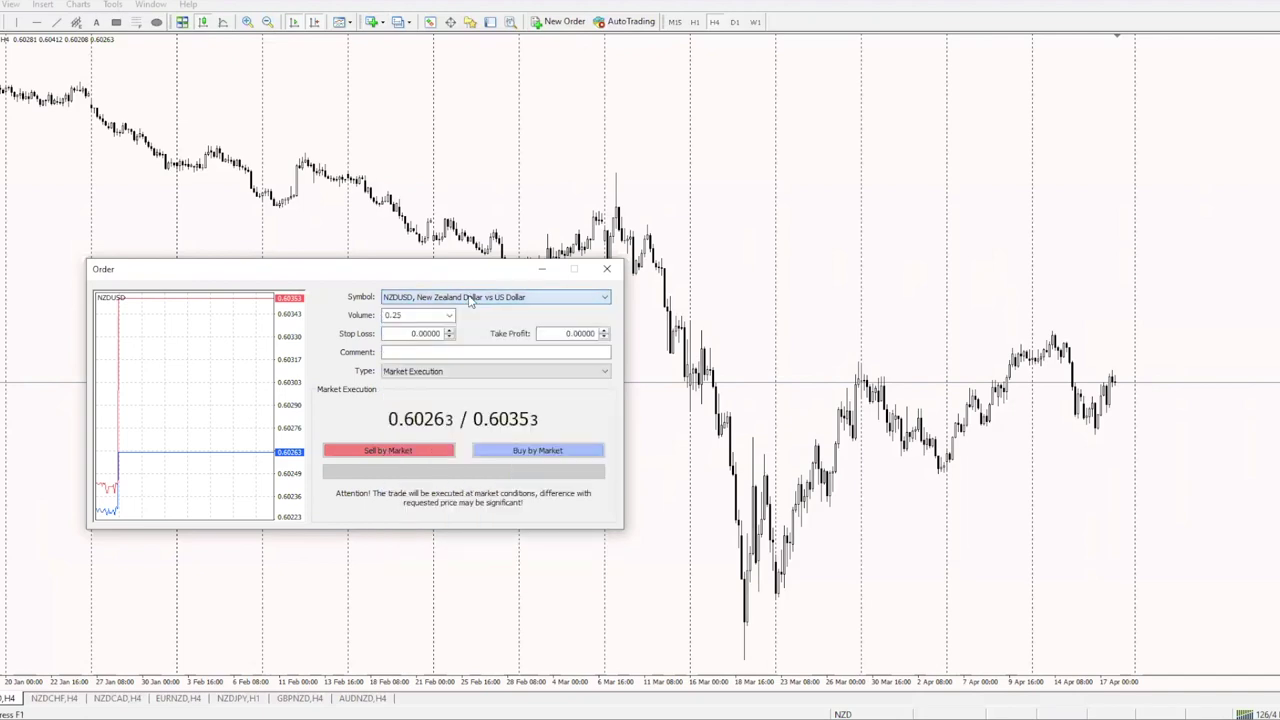
{"action": "left_click", "coordinate": [470, 298]}
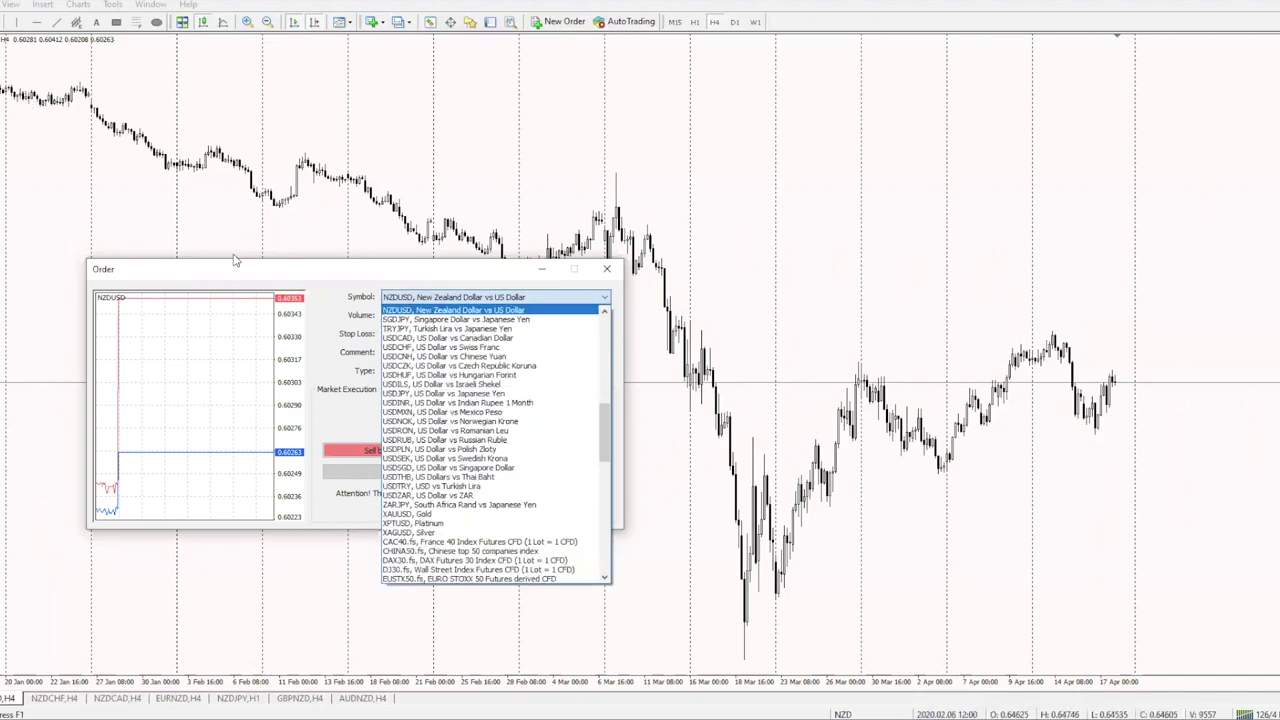
{"action": "key", "text": "Down"}
{"action": "key", "text": "Down"}
{"action": "key", "text": "Down"}
{"action": "key", "text": "Return"}
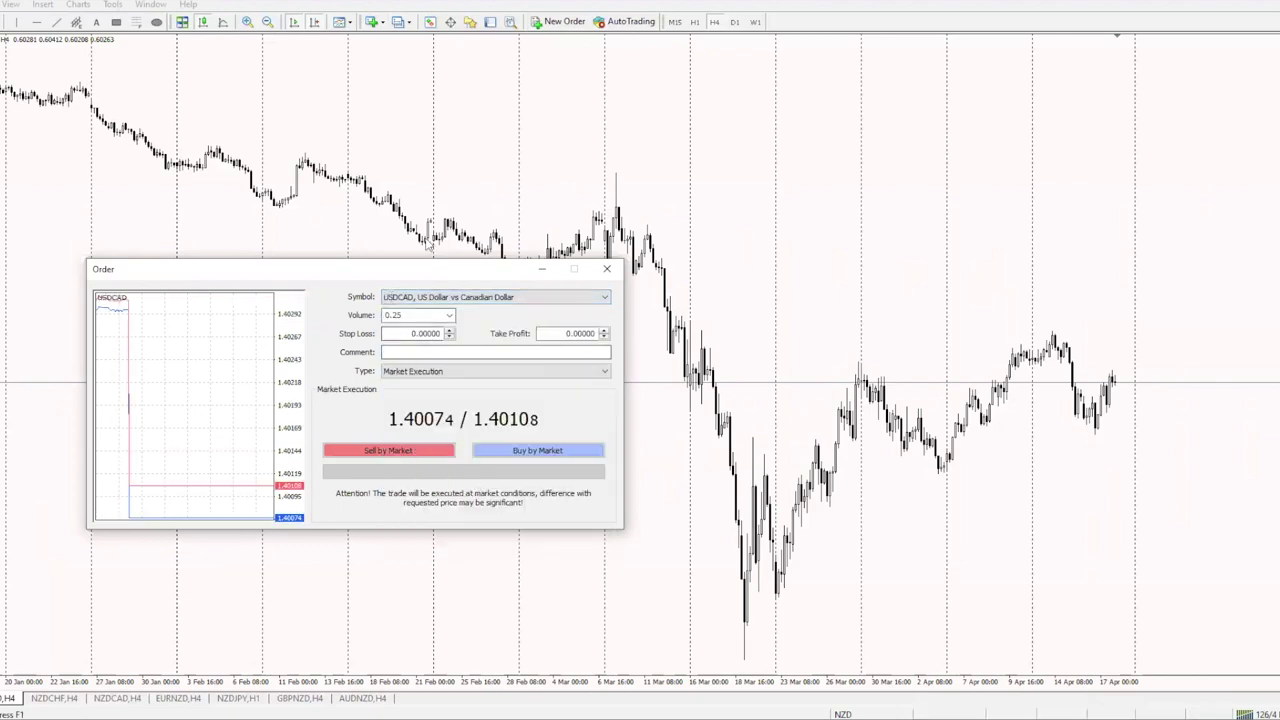
Set the USDCAD order's volume to 1 and go through its Stop Loss and Take Profit values.
{"action": "left_click", "coordinate": [421, 315]}
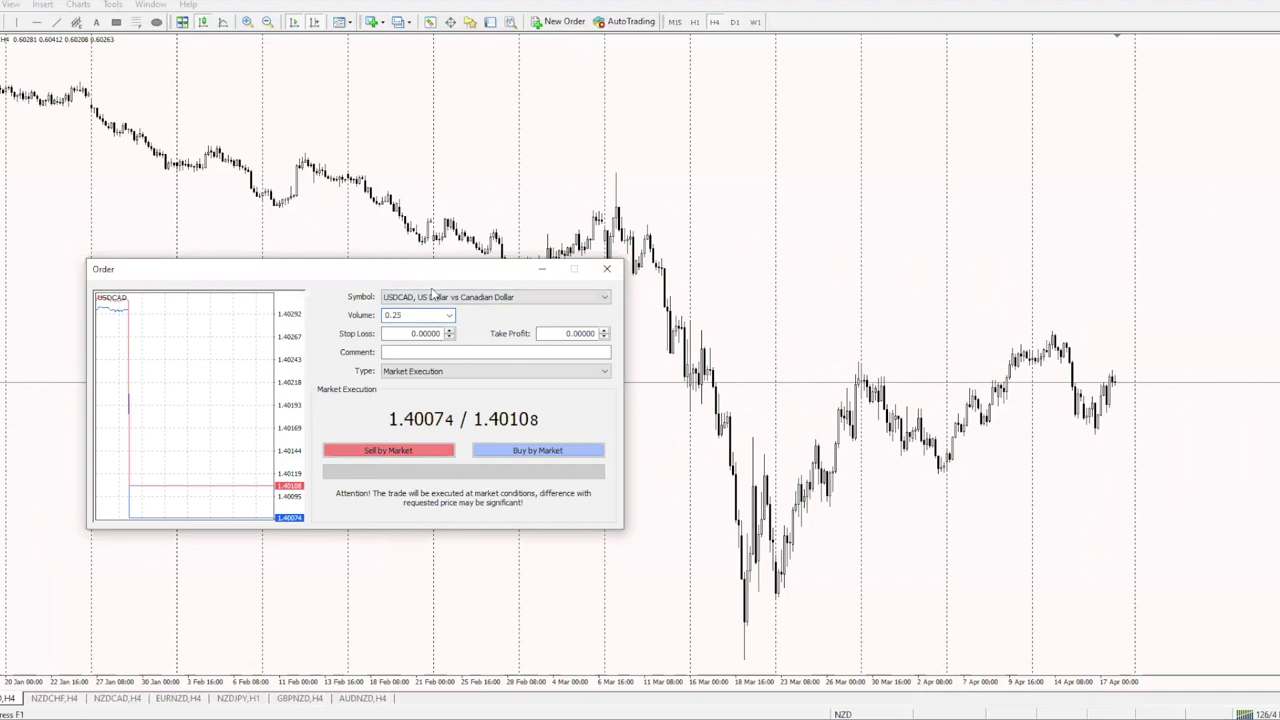
{"action": "key", "text": "BackSpace"}
{"action": "key", "text": "BackSpace"}
{"action": "key", "text": "BackSpace"}
{"action": "type", "text": "1"}
{"action": "left_click", "coordinate": [385, 335]}
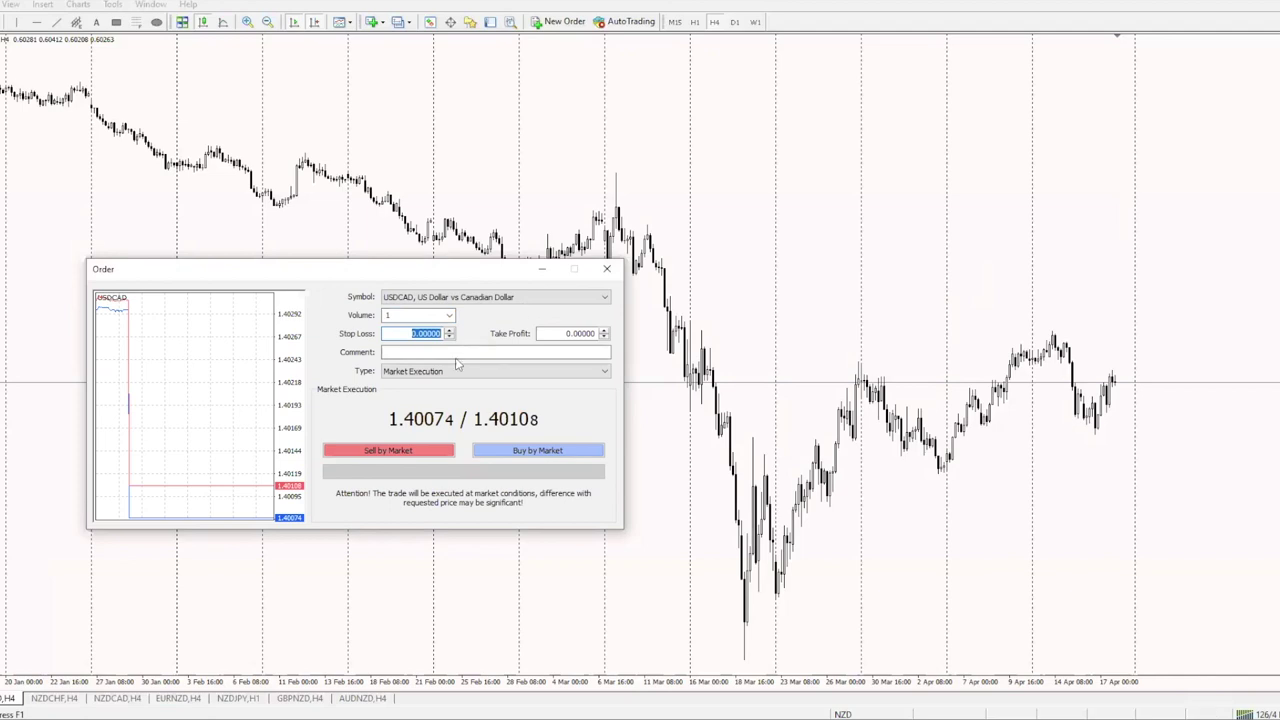
{"action": "left_click", "coordinate": [580, 333]}
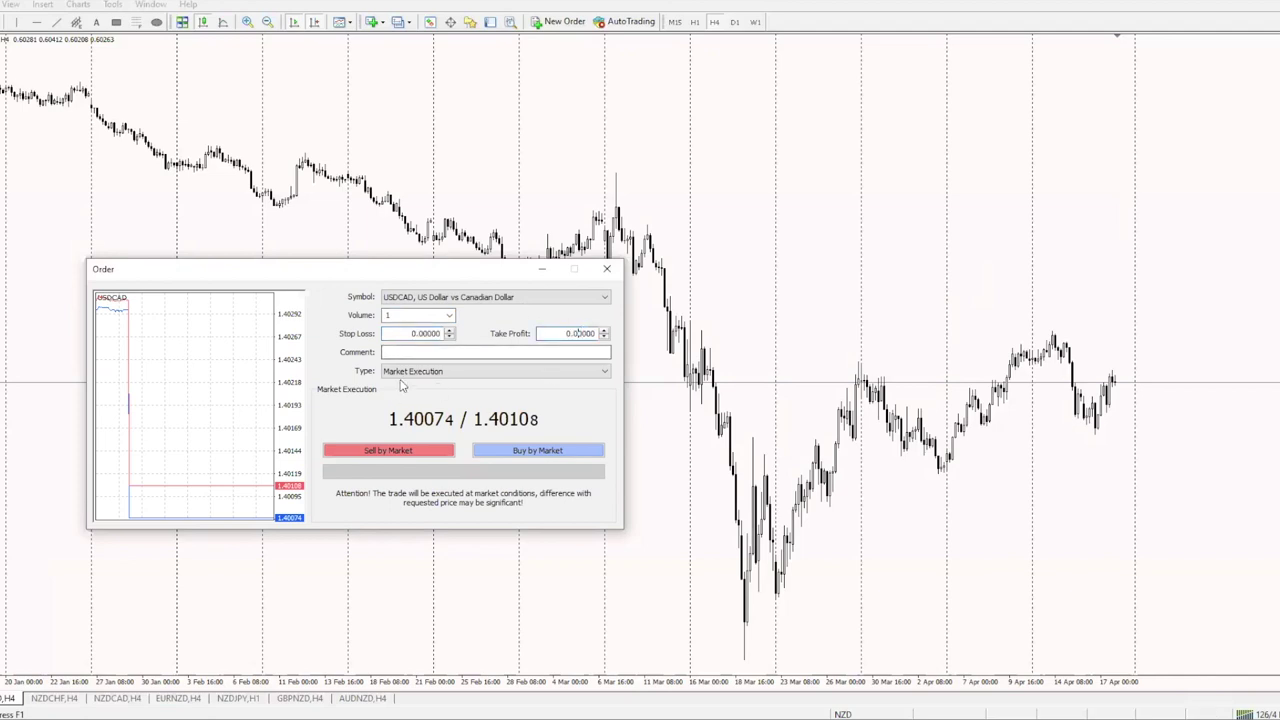
Go through the USDCAD order's comment and execution types, view the Pending Order types from Buy Limit to Sell Stop, and close the form without placing it.
{"action": "left_click", "coordinate": [424, 351]}
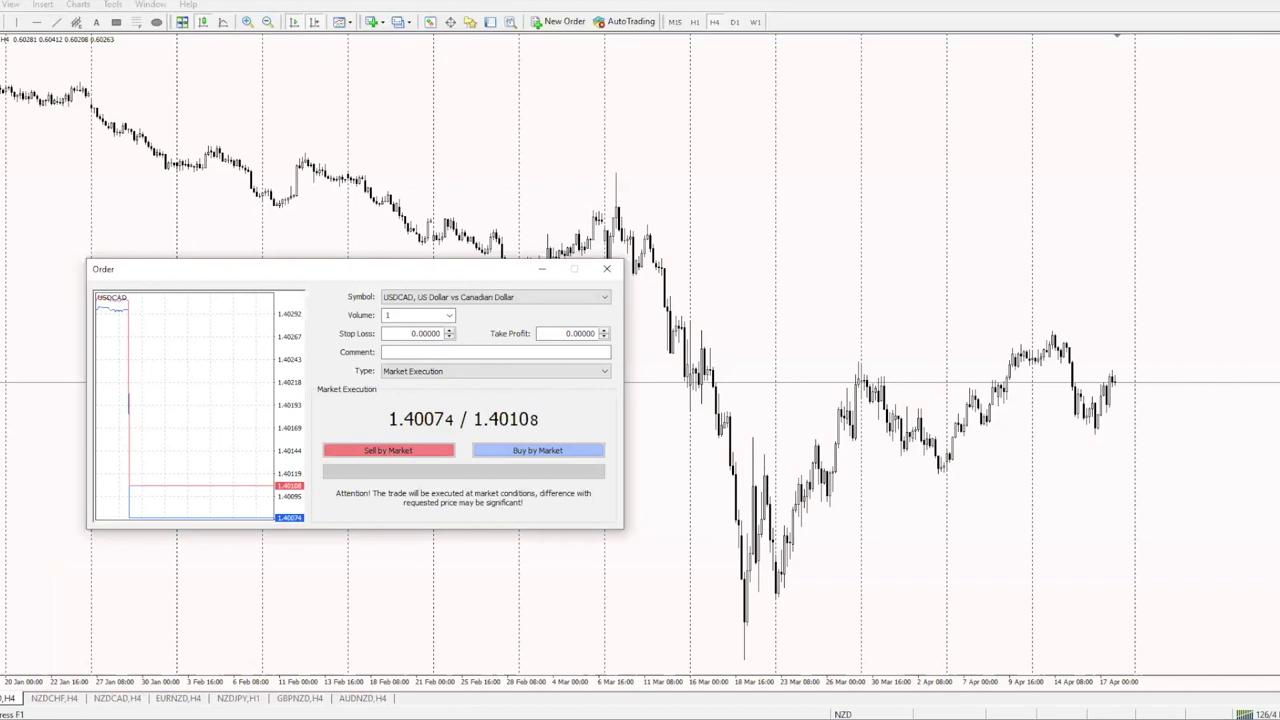
{"action": "left_click", "coordinate": [416, 372]}
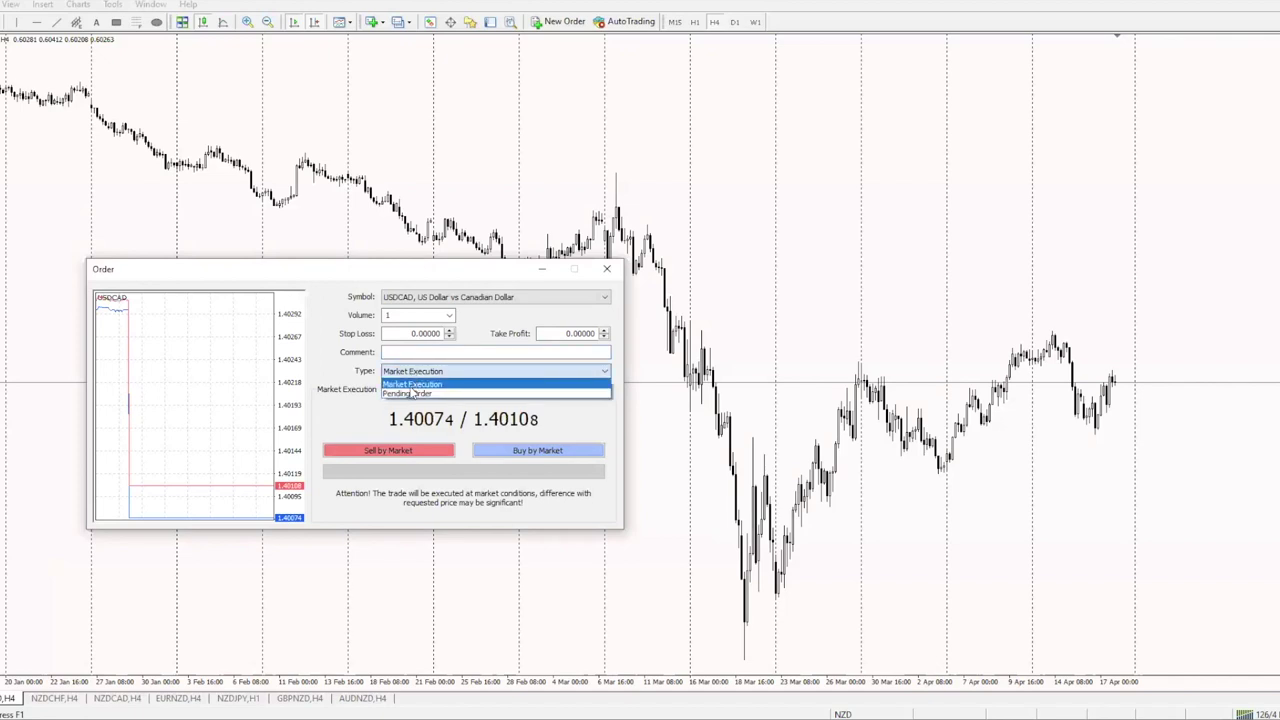
{"action": "left_click", "coordinate": [415, 374]}
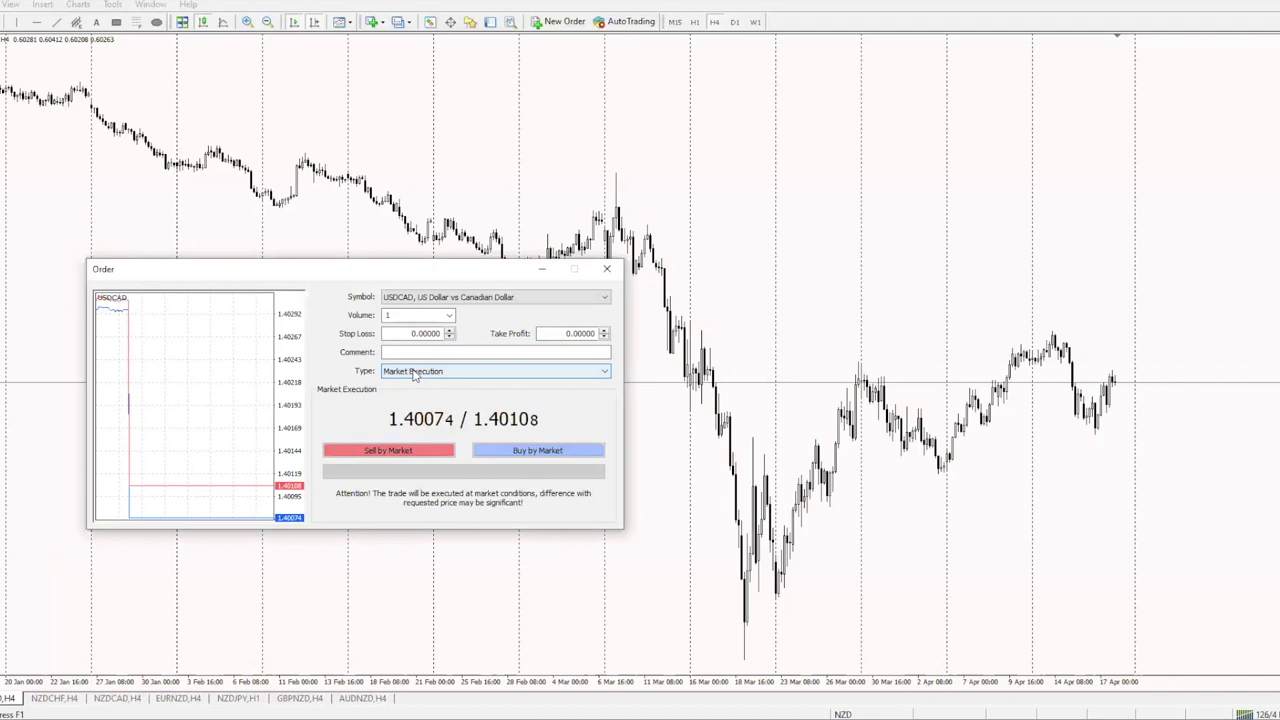
{"action": "left_click", "coordinate": [416, 374]}
{"action": "left_click", "coordinate": [408, 395]}
{"action": "left_click", "coordinate": [460, 409]}
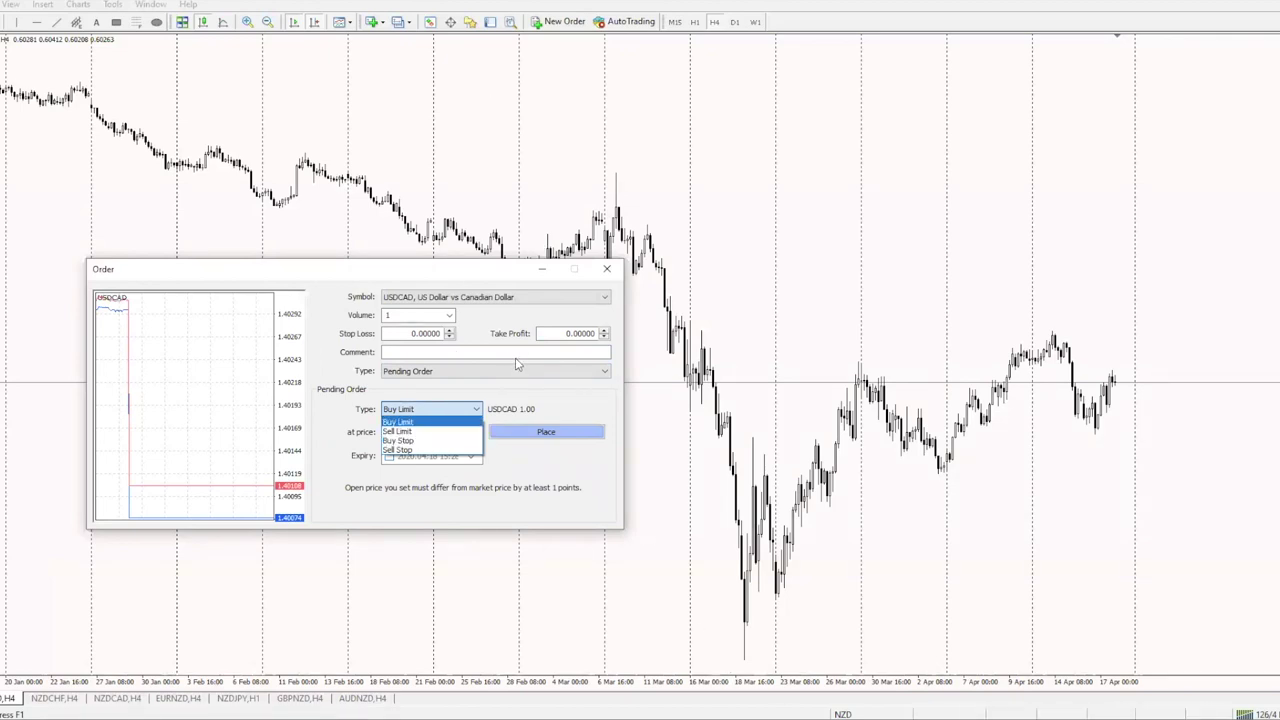
{"action": "left_click", "coordinate": [605, 273]}
{"action": "left_click", "coordinate": [607, 270]}
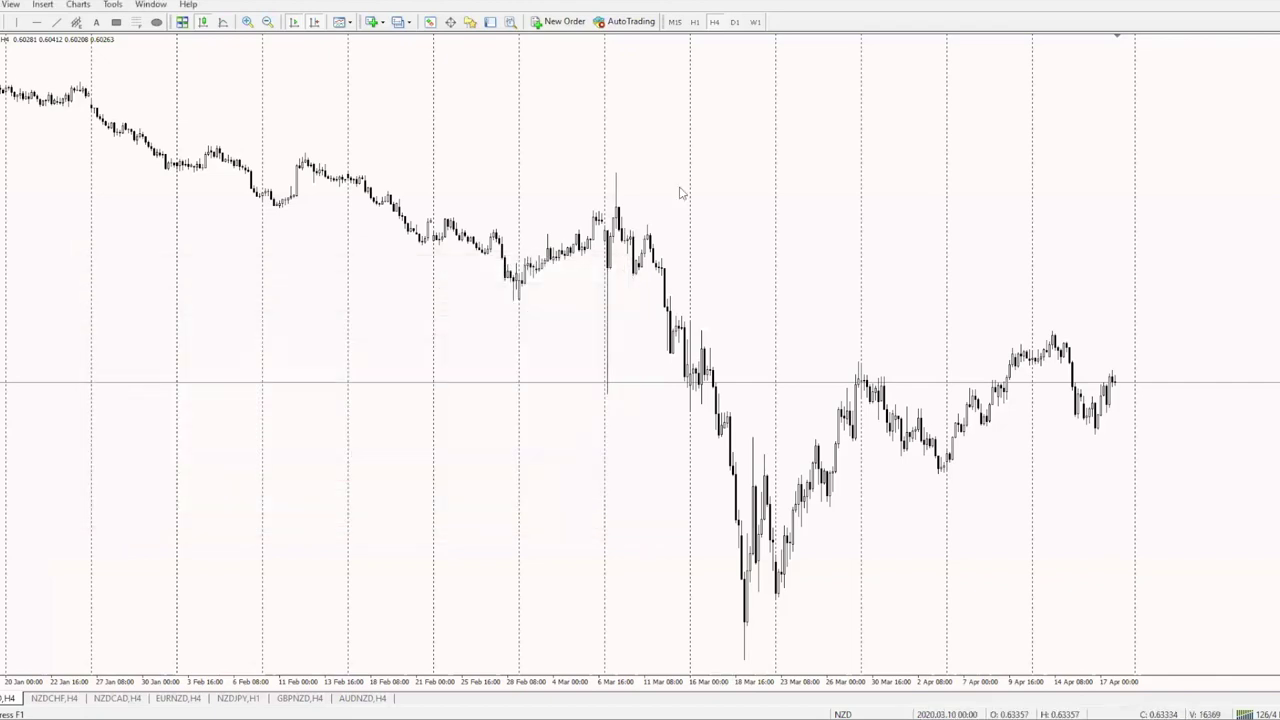
Show the Depth Of Market for NZDUSD, shift it further into the chart to view it, and close it.
{"action": "right_click", "coordinate": [681, 189]}
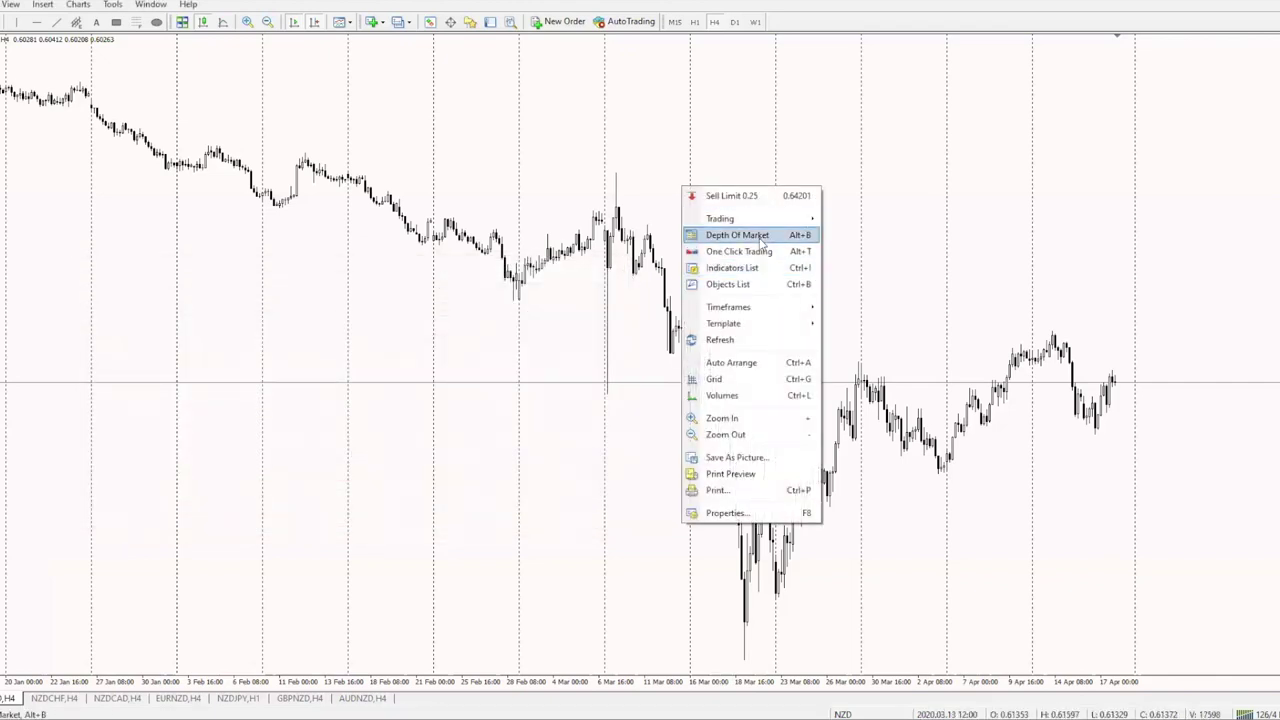
{"action": "left_click", "coordinate": [762, 238]}
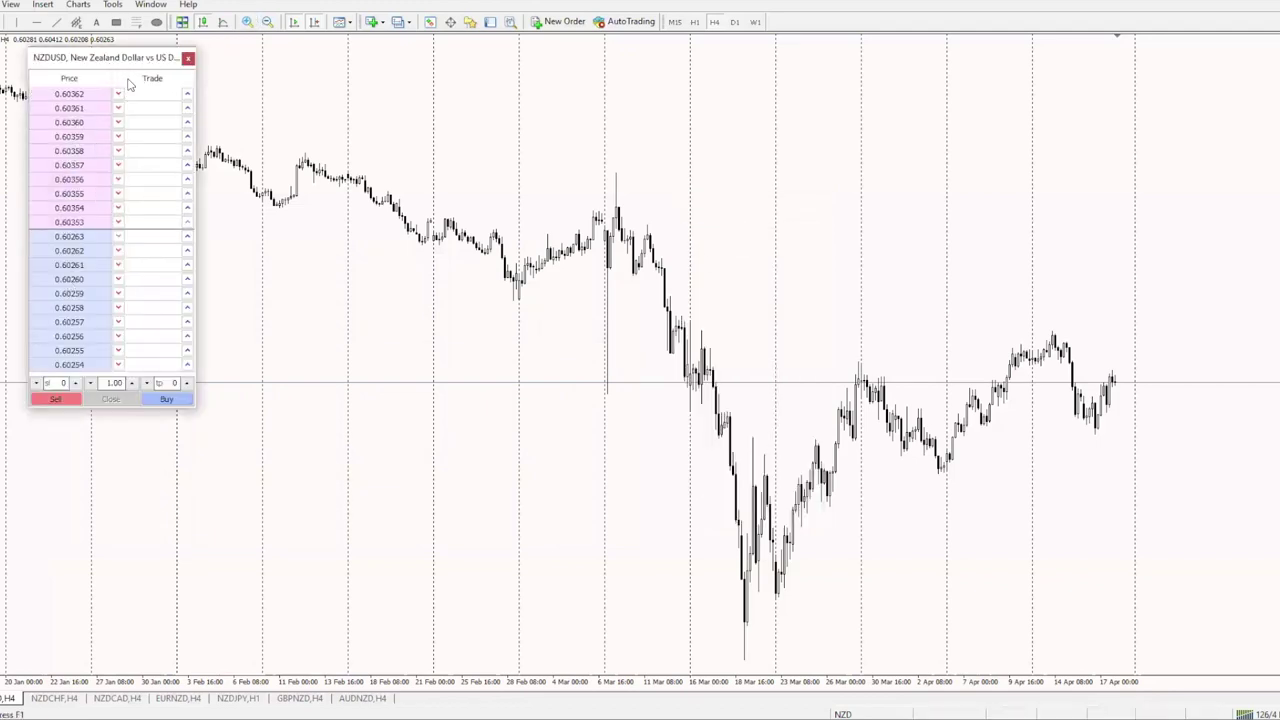
{"action": "left_click_drag", "start_coordinate": [145, 62], "coordinate": [218, 117]}
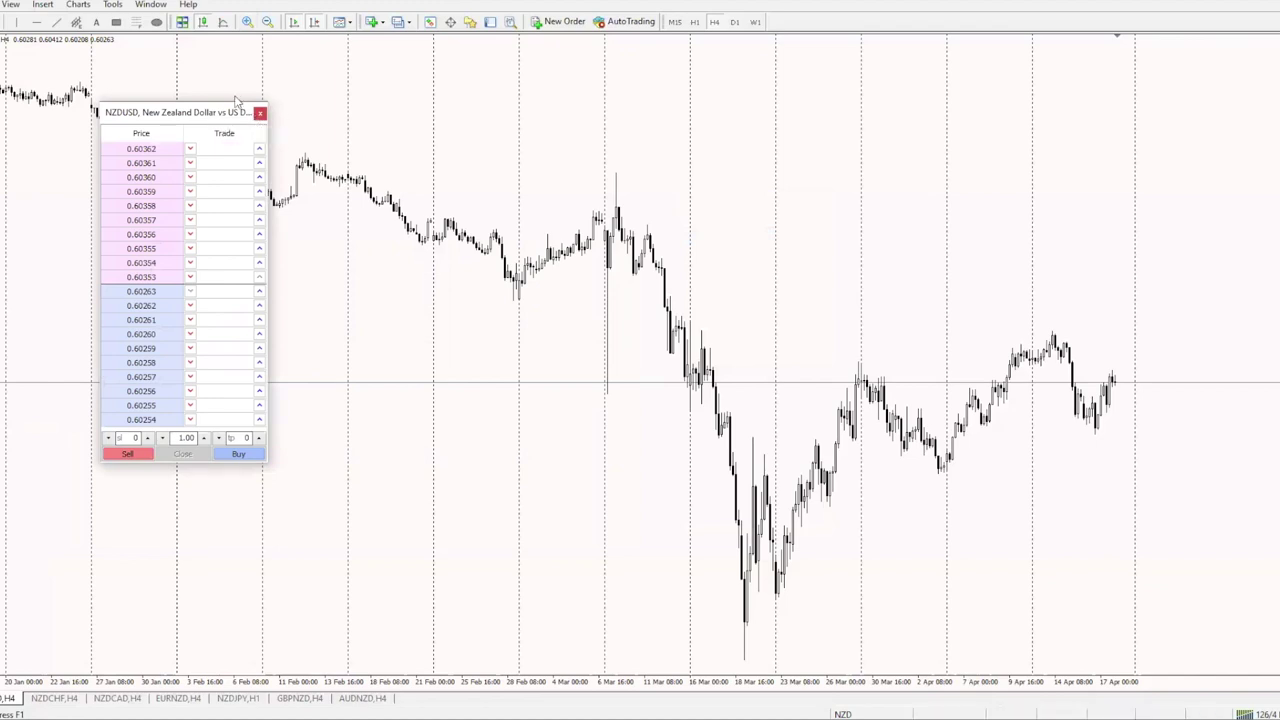
{"action": "left_click", "coordinate": [259, 114]}
Turn on One Click Trading for the NZDUSD chart and set its trade volume to 1.50.
{"action": "right_click", "coordinate": [447, 116]}
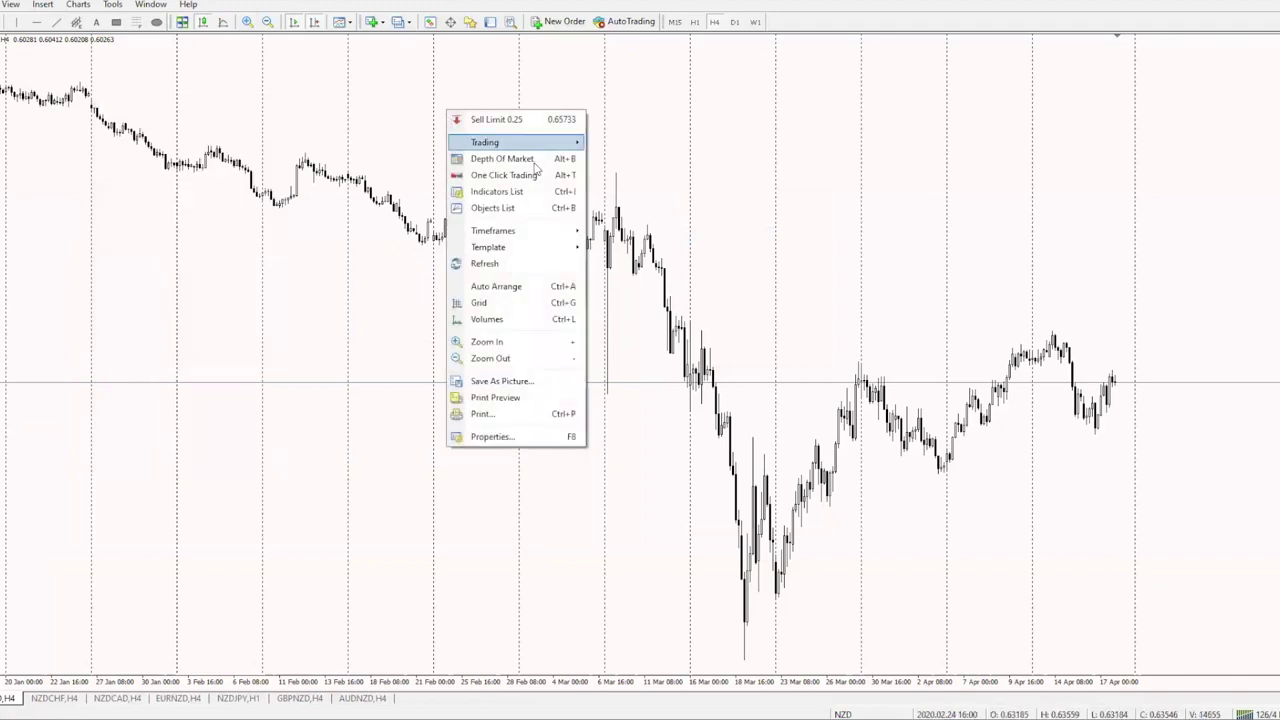
{"action": "left_click", "coordinate": [522, 176]}
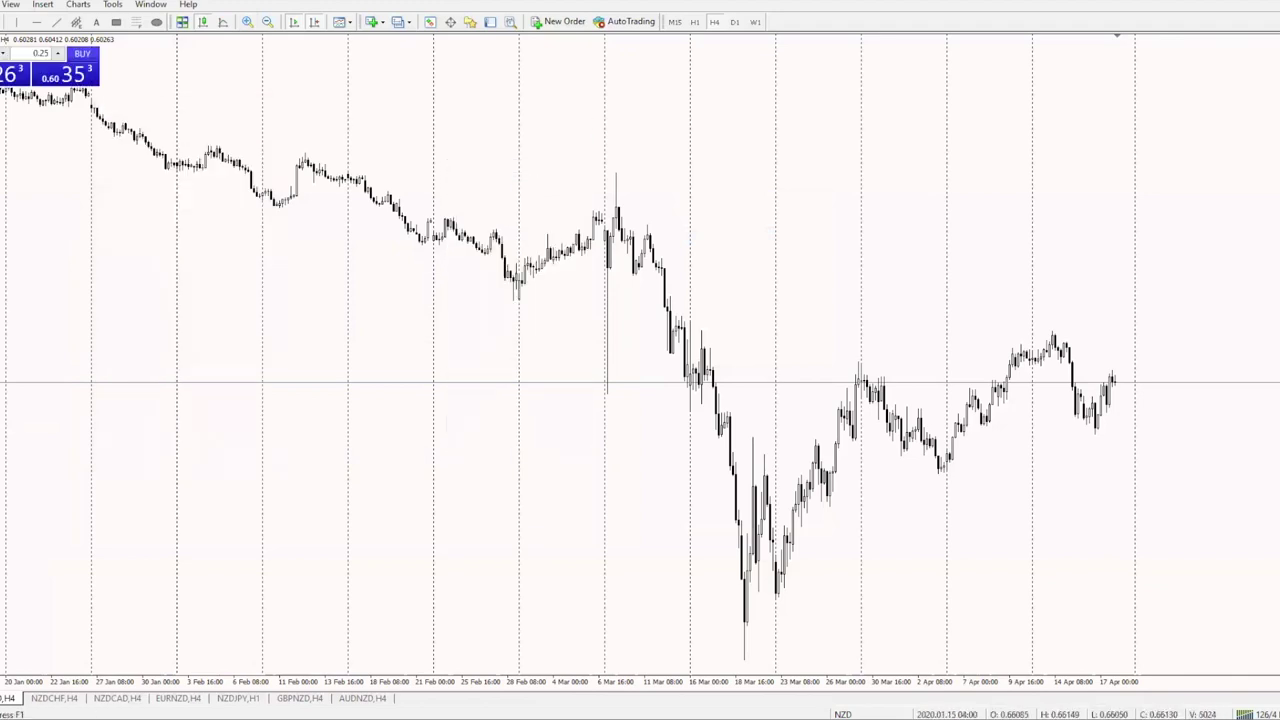
{"action": "double_click", "coordinate": [30, 54]}
{"action": "type", "text": "1.00"}
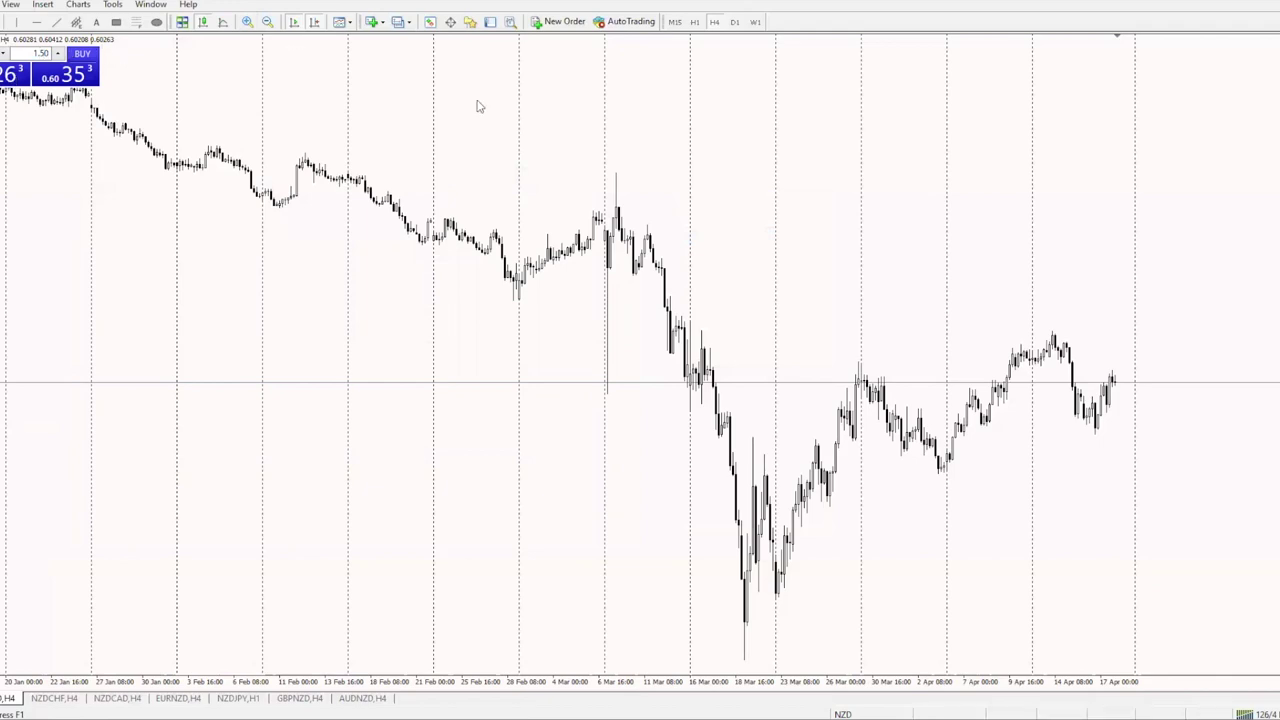
Preview the Black On White color scheme for the NZDUSD chart, then apply Green On Black.
{"action": "right_click", "coordinate": [103, 243]}
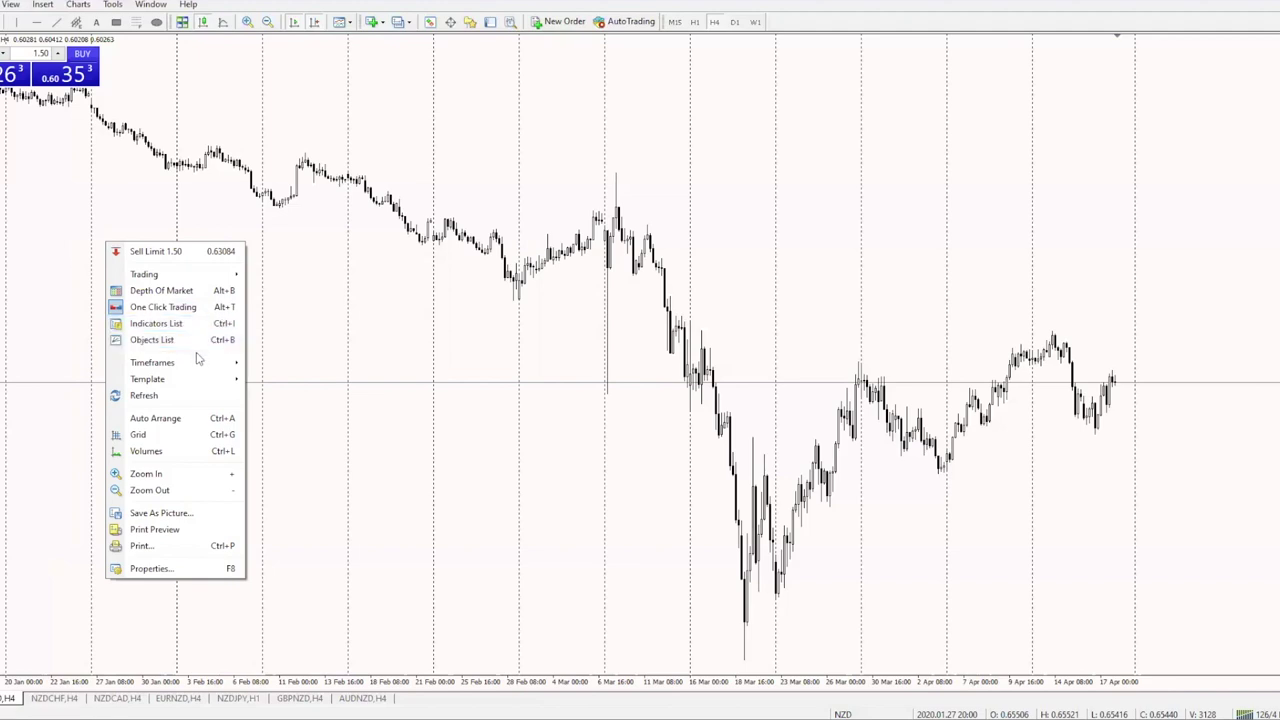
{"action": "mouse_move", "coordinate": [195, 362]}
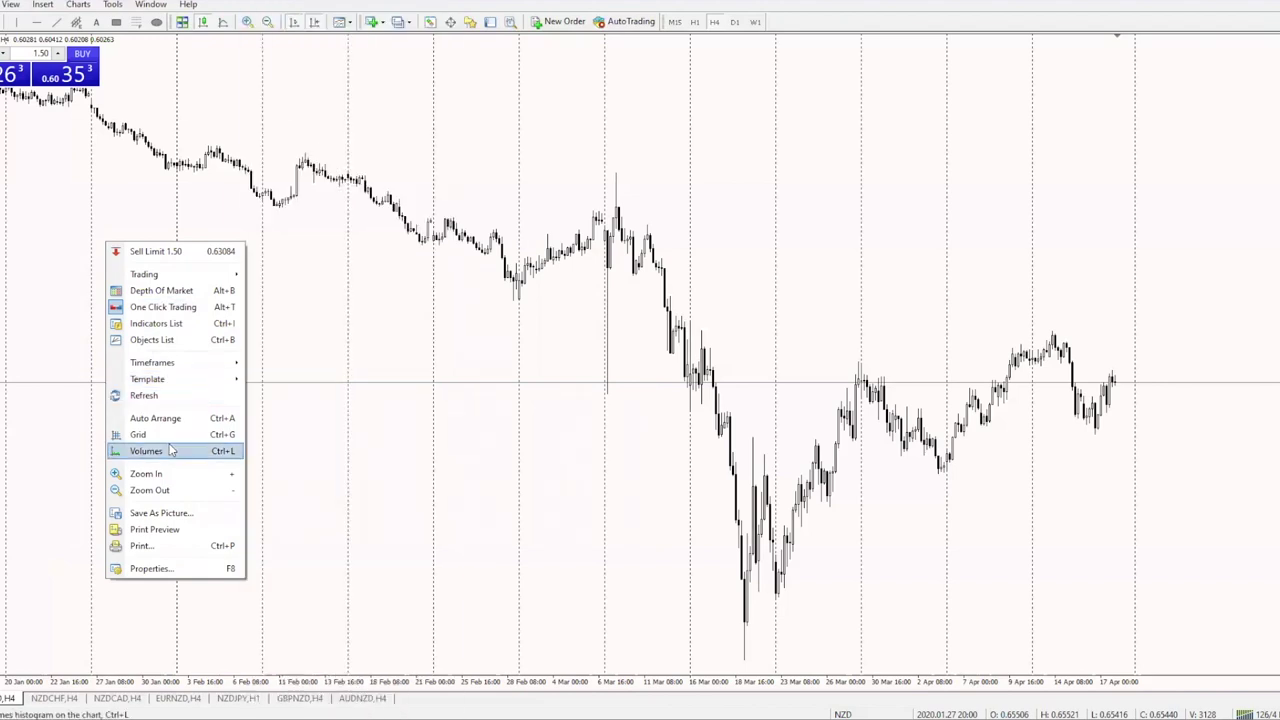
{"action": "left_click", "coordinate": [165, 568]}
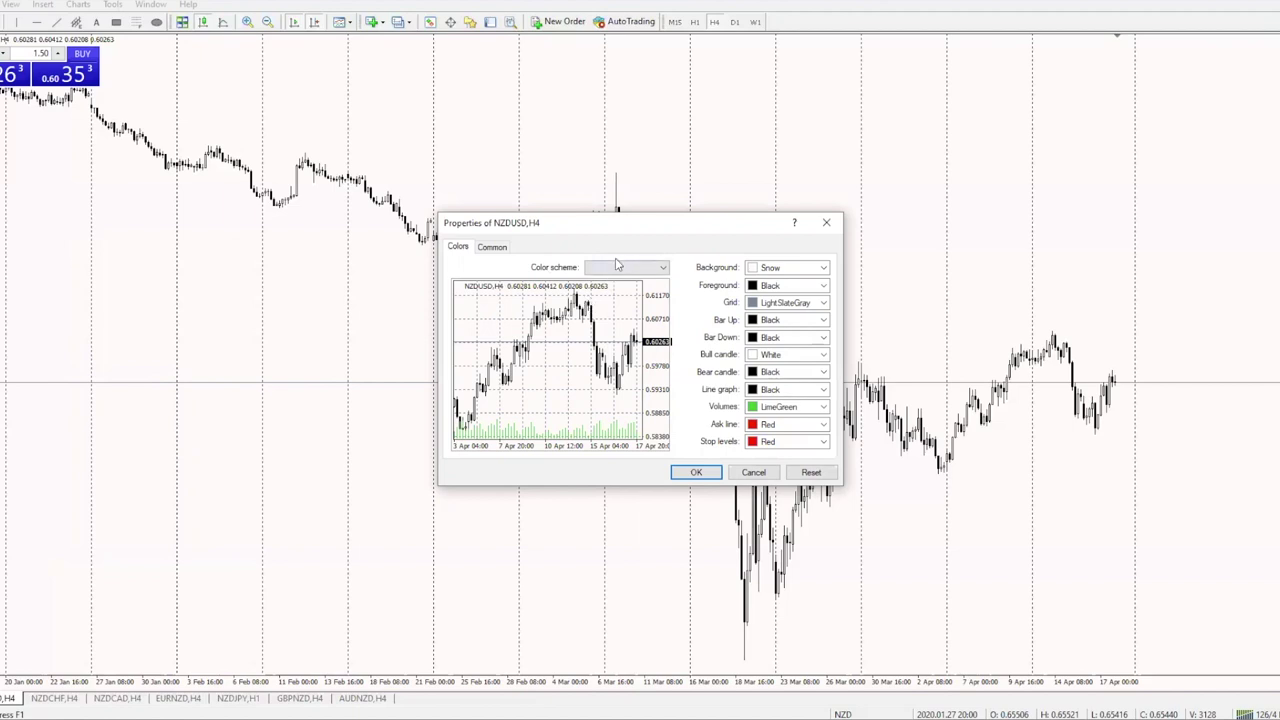
{"action": "left_click", "coordinate": [620, 268]}
{"action": "left_click", "coordinate": [622, 300]}
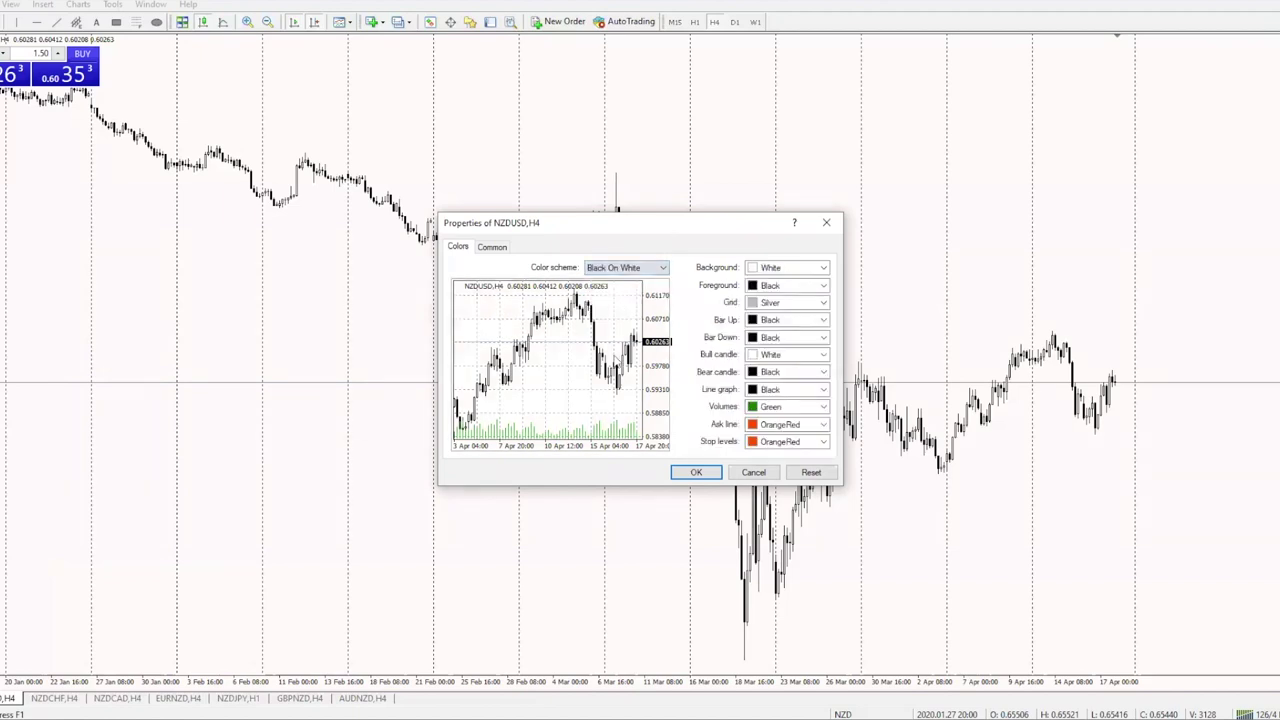
{"action": "left_click", "coordinate": [618, 268]}
{"action": "left_click", "coordinate": [610, 290]}
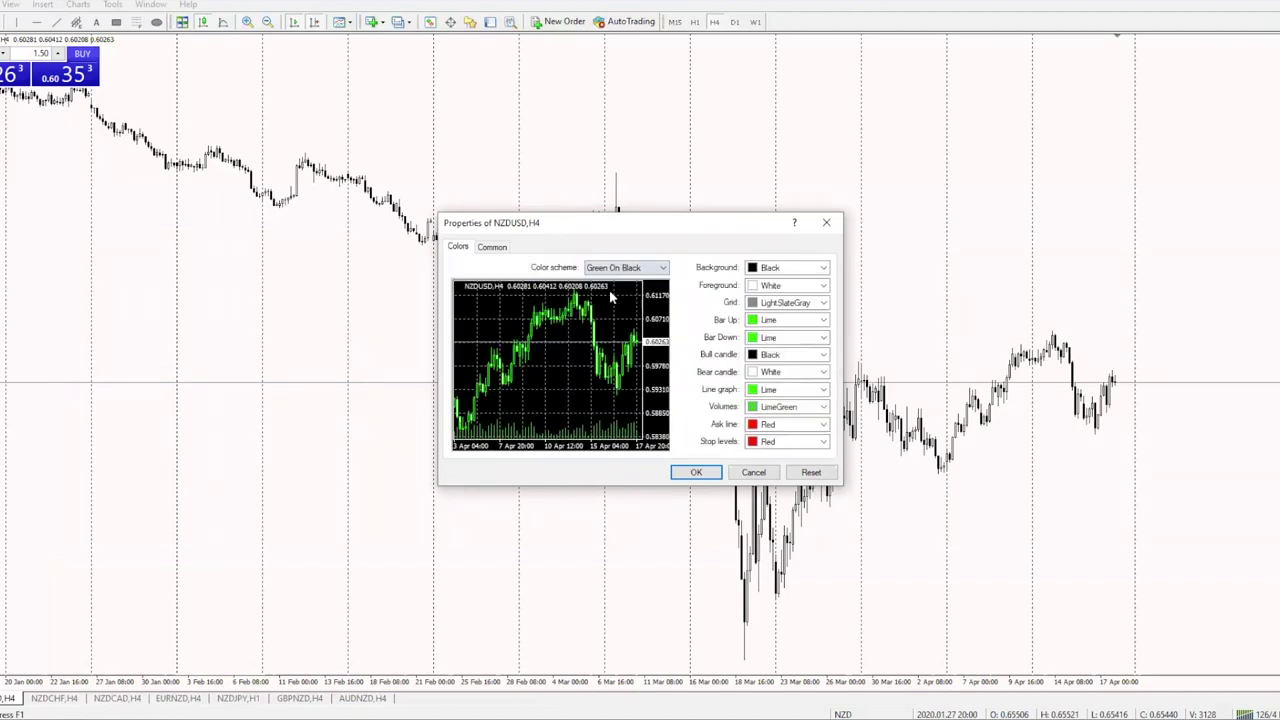
{"action": "left_click", "coordinate": [696, 472]}
Enable the Ask line and object descriptions in the NZDUSD chart's common properties.
{"action": "right_click", "coordinate": [637, 452]}
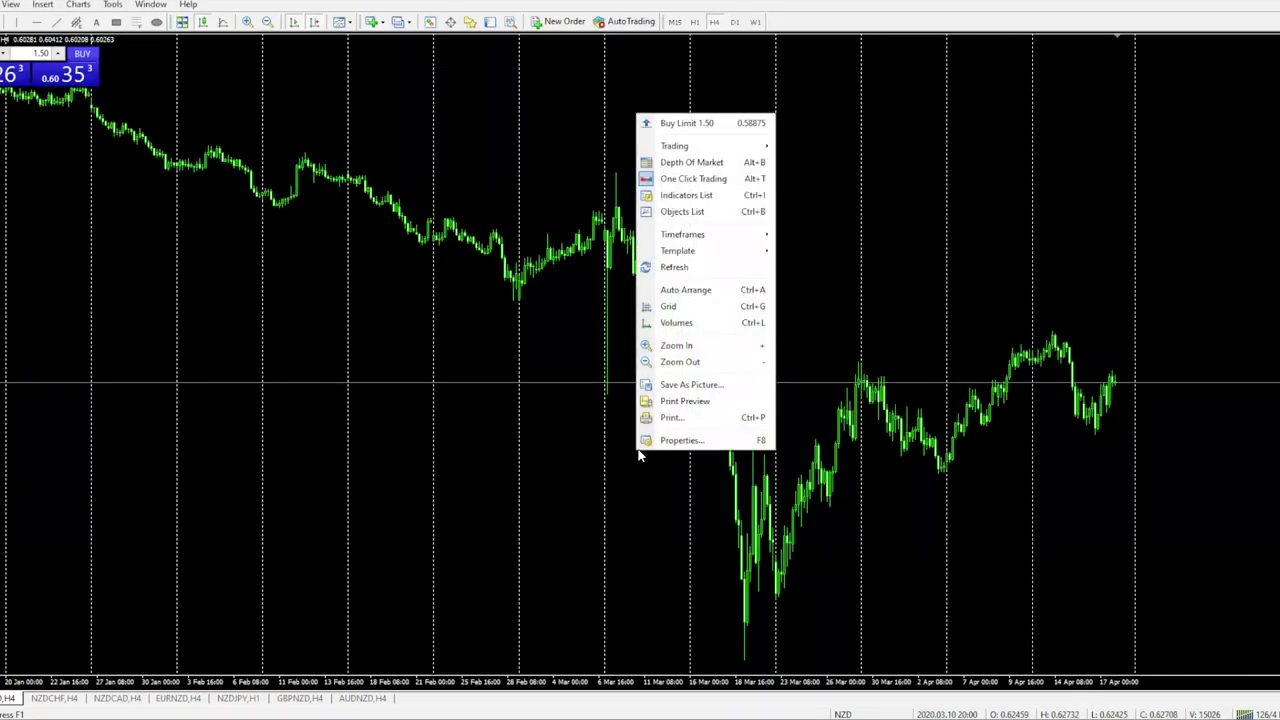
{"action": "left_click", "coordinate": [677, 441]}
{"action": "left_click", "coordinate": [491, 247]}
{"action": "left_click", "coordinate": [457, 250]}
{"action": "left_click", "coordinate": [492, 248]}
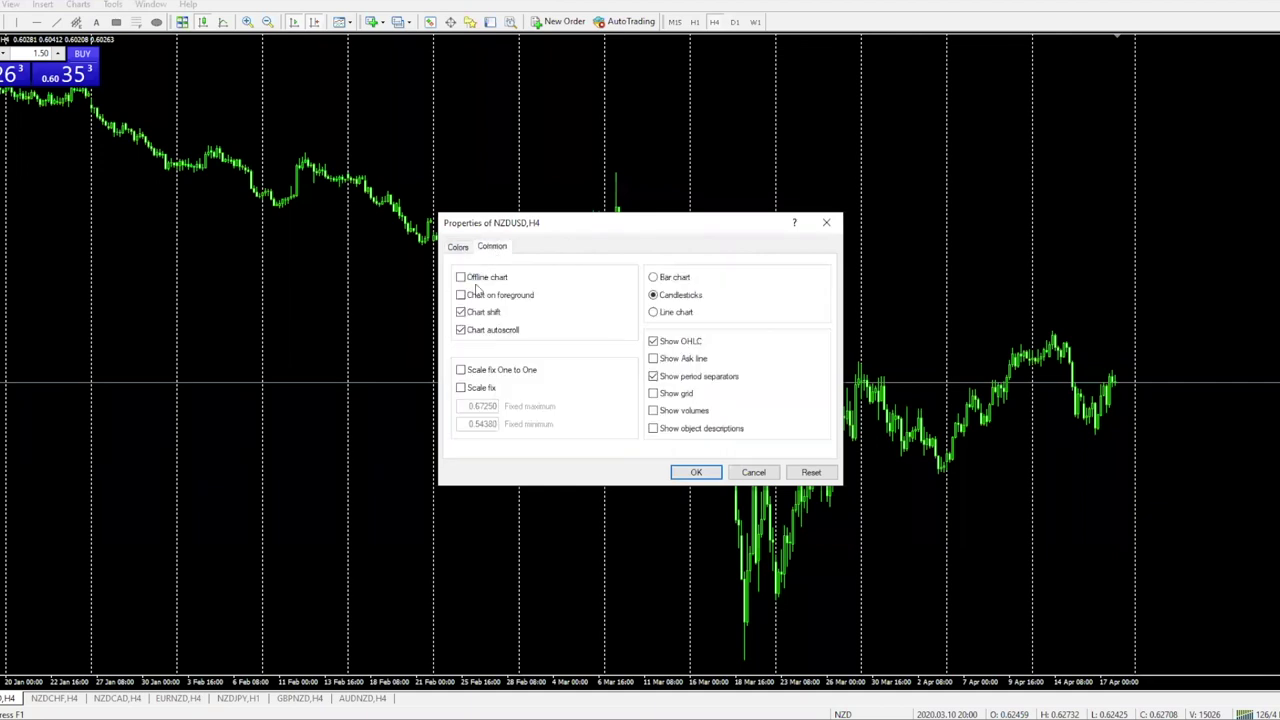
{"action": "left_click", "coordinate": [653, 359]}
{"action": "left_click", "coordinate": [654, 428]}
{"action": "left_click", "coordinate": [696, 472]}
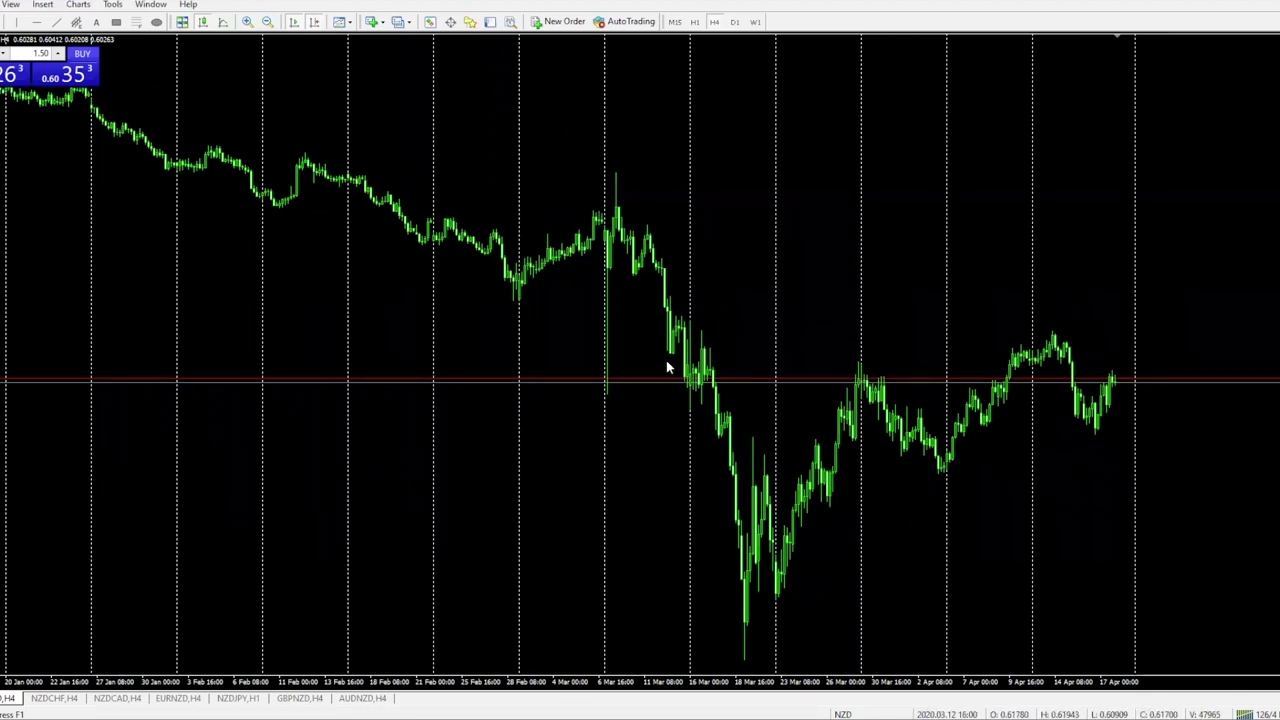
Dismiss the NZDUSD chart's options and tile all open chart windows.
{"action": "right_click", "coordinate": [729, 246]}
{"action": "left_click", "coordinate": [526, 457]}
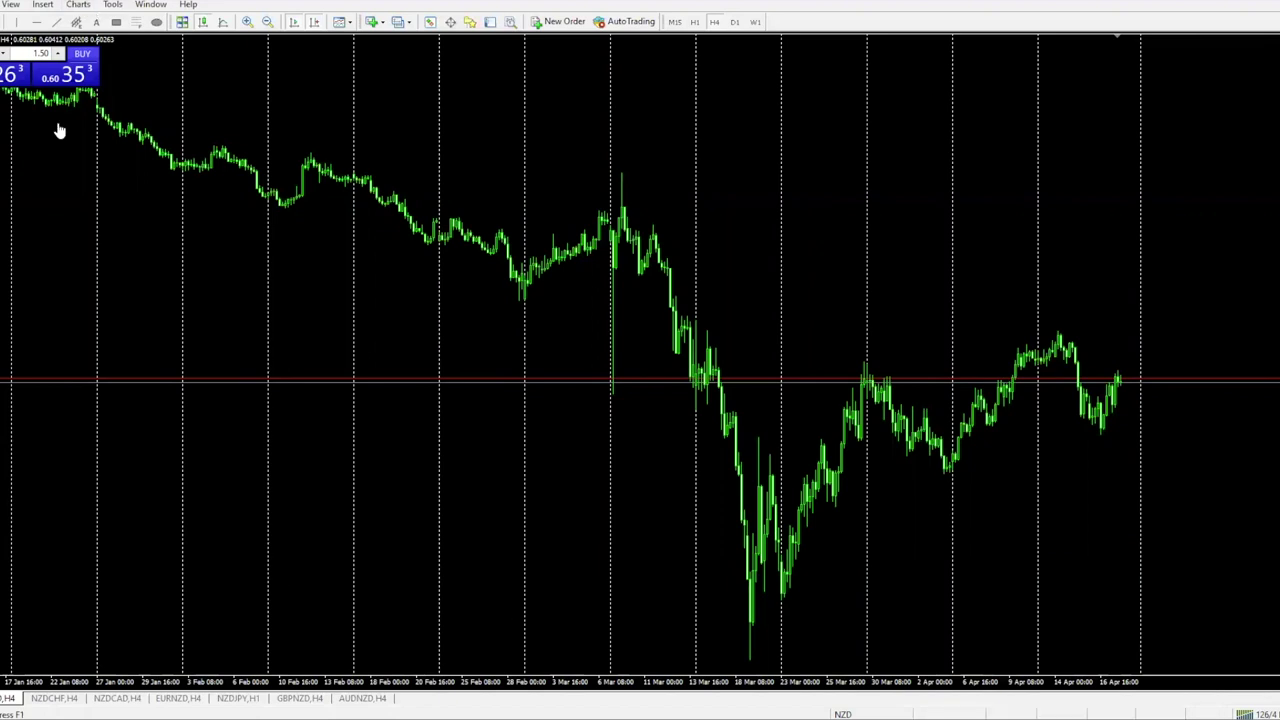
{"action": "key", "text": "alt+r"}
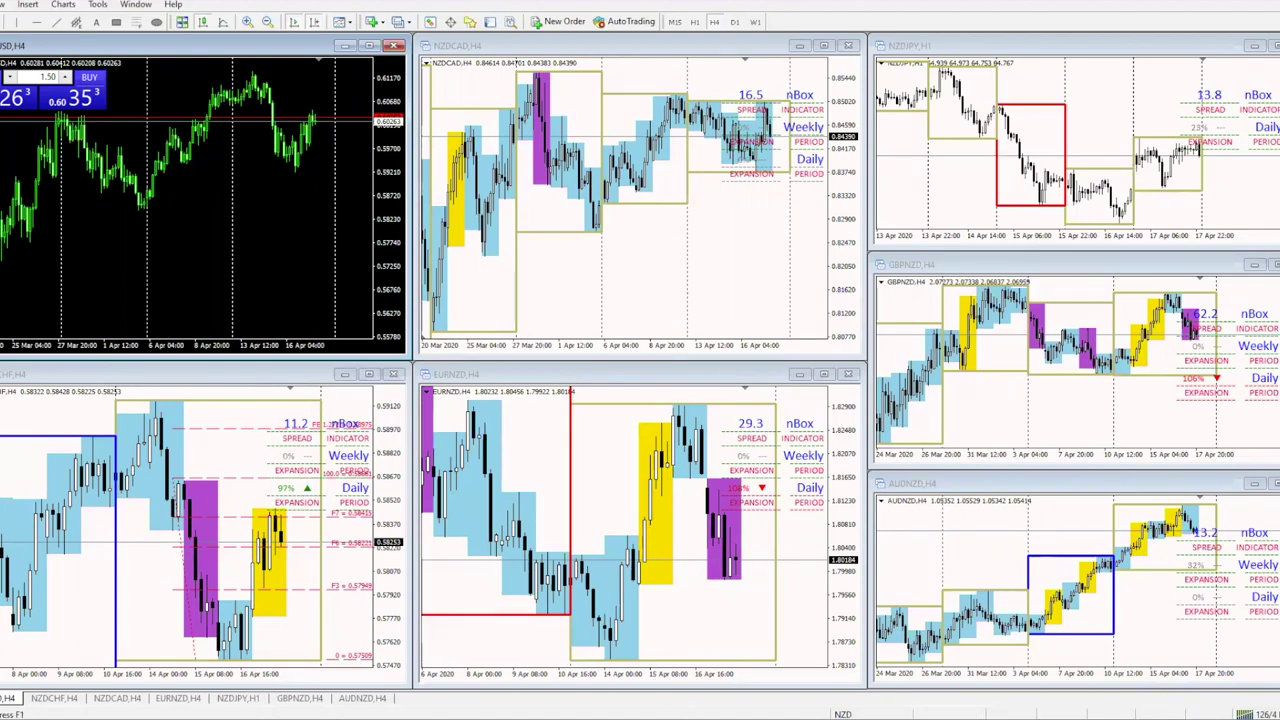
Switch to the Majors profile to view its charts and return to the NZD profile.
{"action": "left_click", "coordinate": [845, 714]}
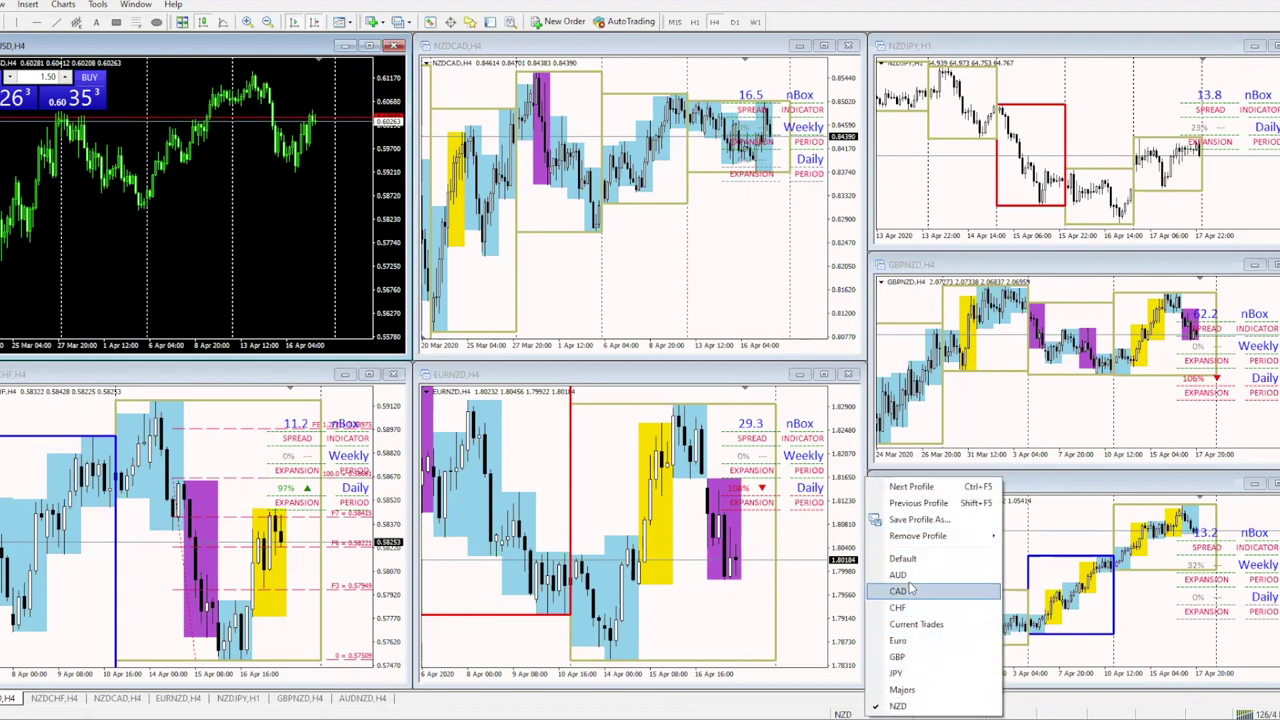
{"action": "left_click", "coordinate": [910, 694]}
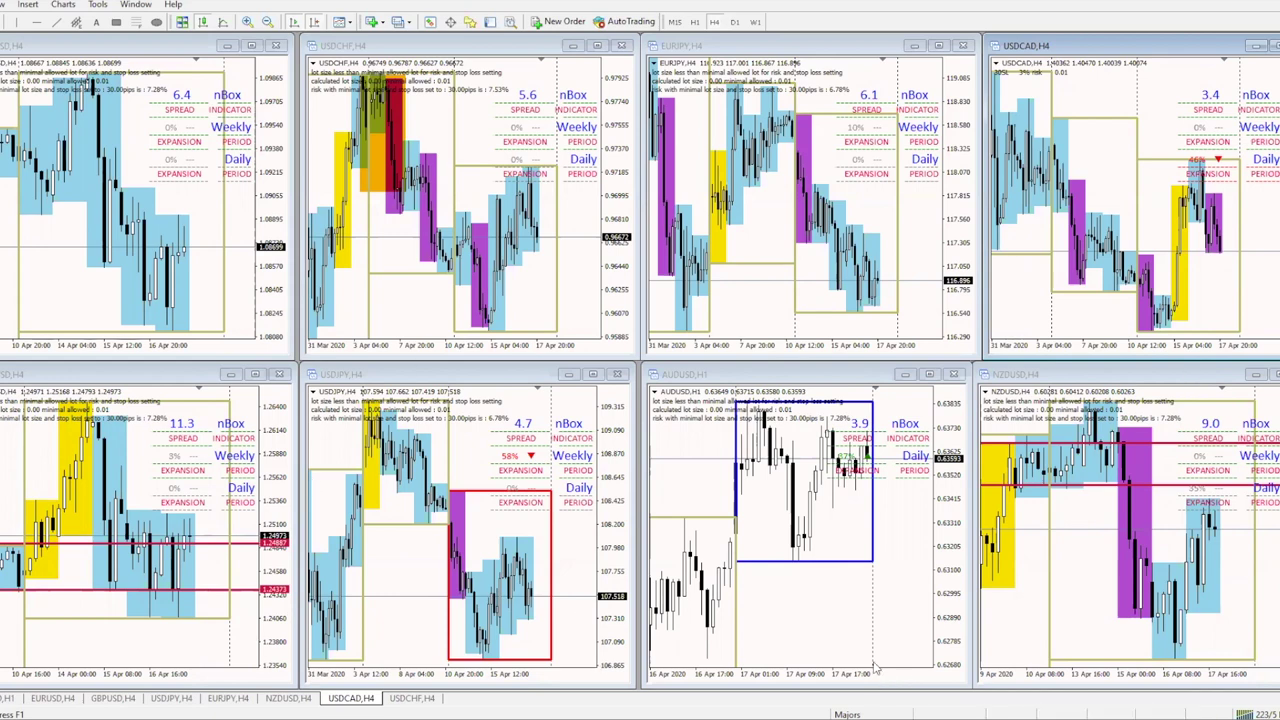
{"action": "left_click", "coordinate": [847, 714]}
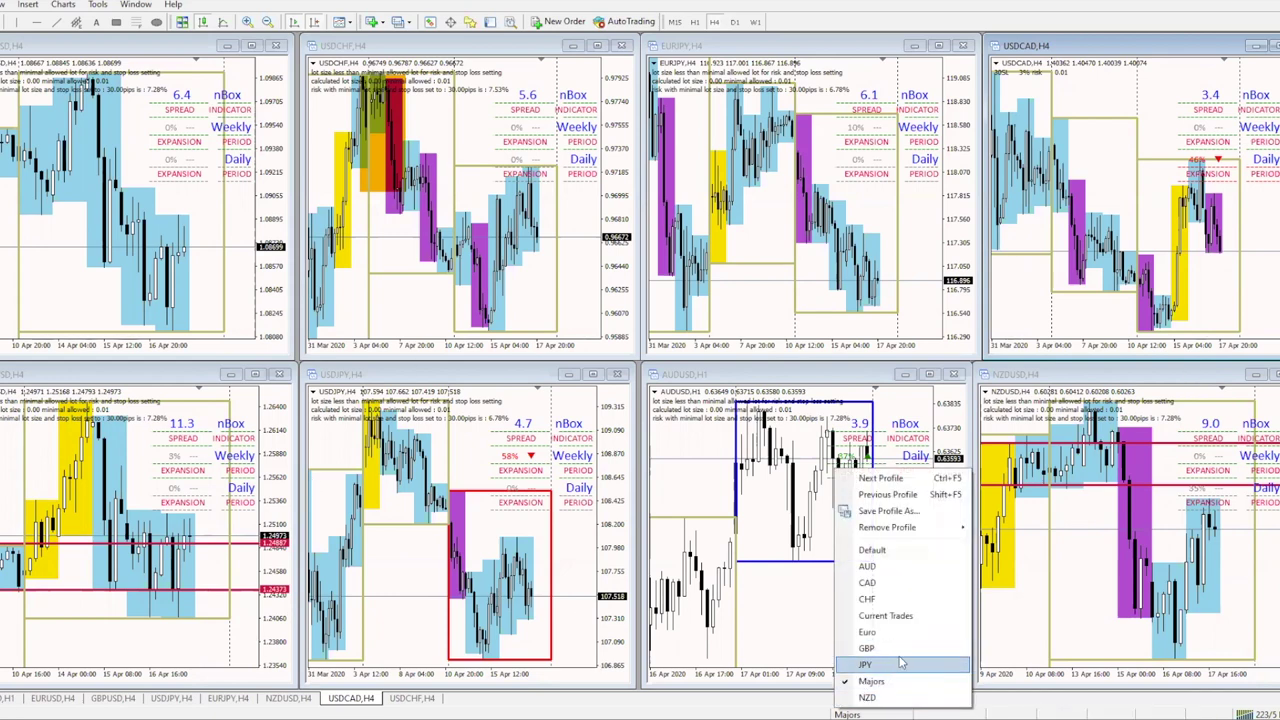
{"action": "left_click", "coordinate": [869, 697]}
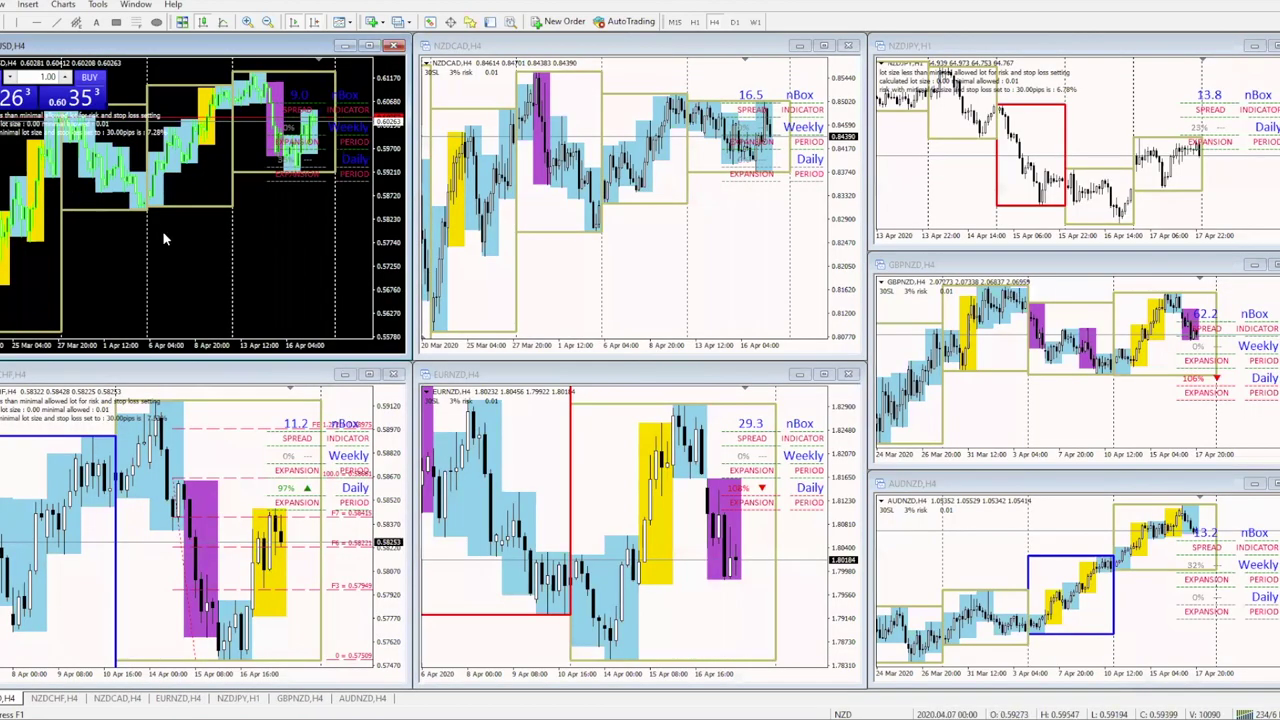
Apply a saved template to the NZDUSD H4 chart to give it a light background with black-and-white candles.
{"action": "right_click", "coordinate": [202, 239]}
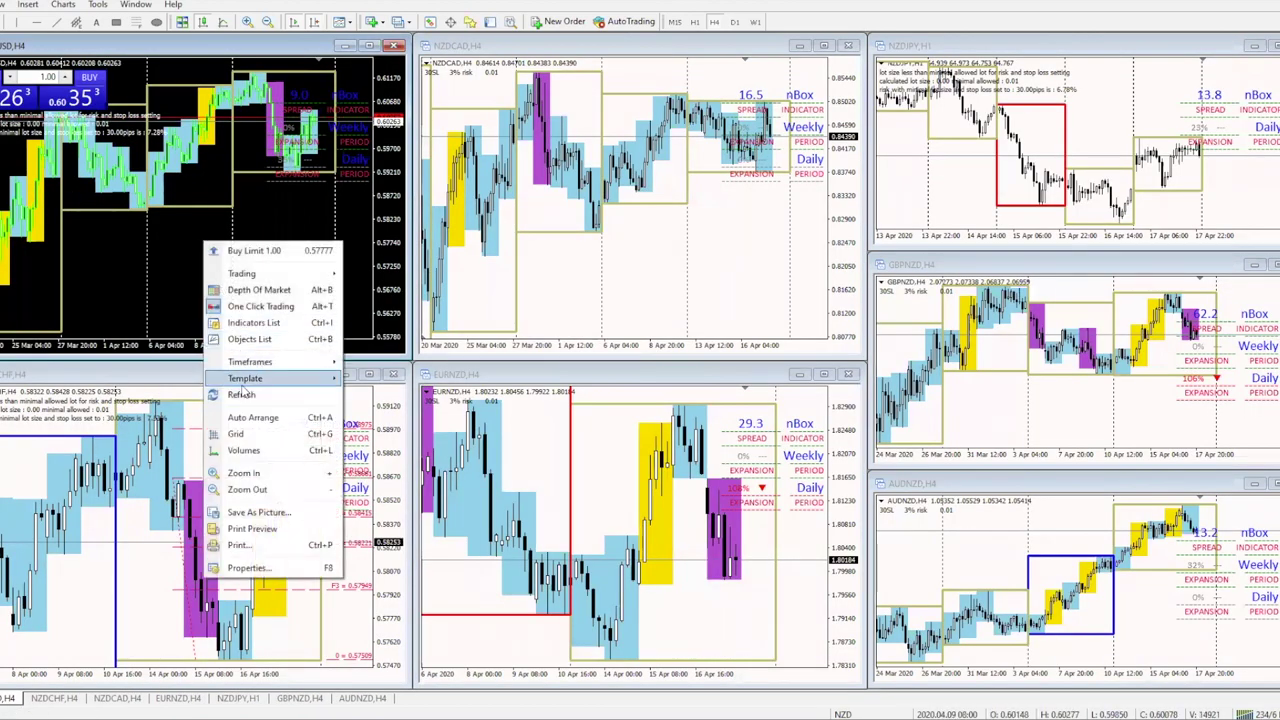
{"action": "mouse_move", "coordinate": [247, 378]}
{"action": "left_click", "coordinate": [395, 367]}
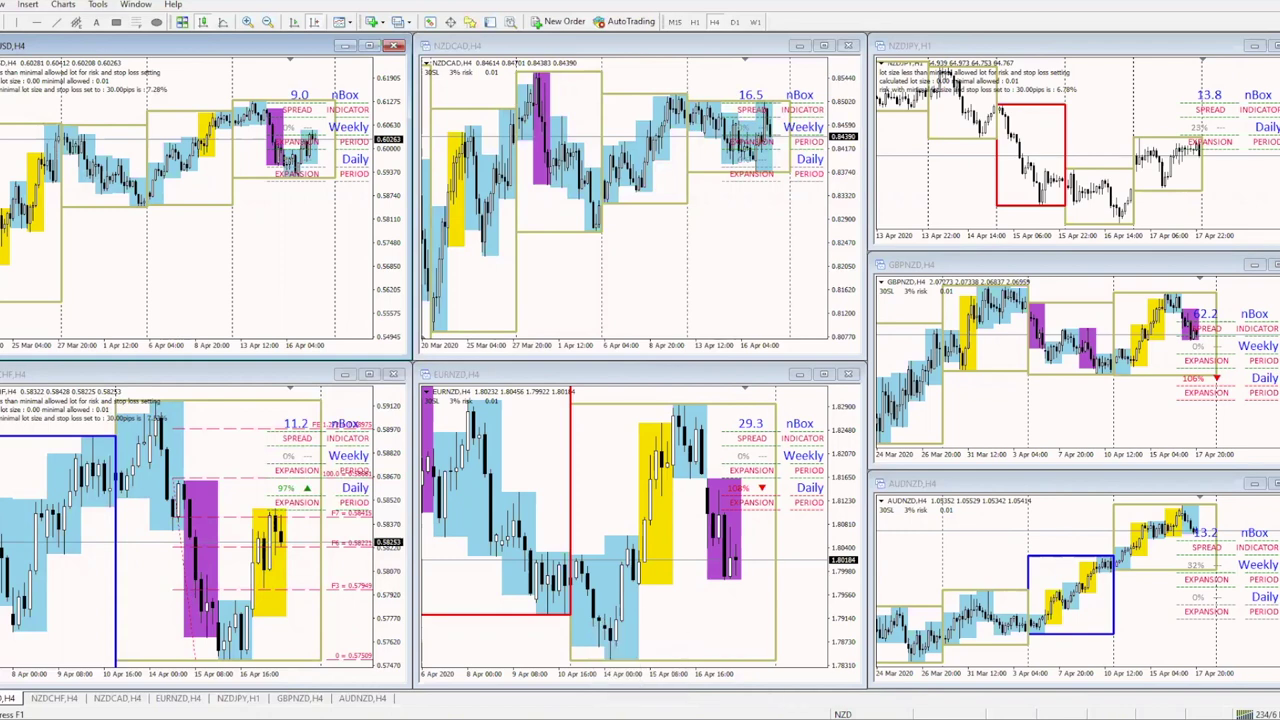
Review the available chart profiles and window arrangement commands and dismiss them without choosing anything.
{"action": "left_click", "coordinate": [843, 714]}
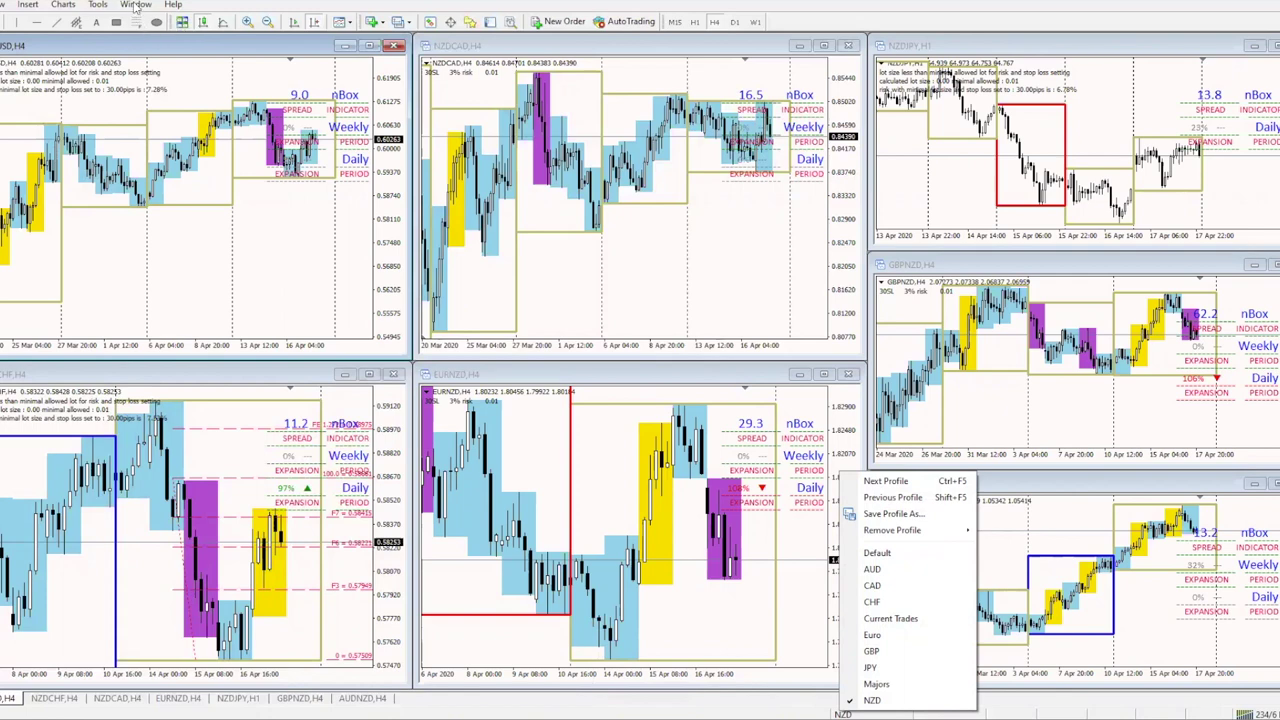
{"action": "left_click", "coordinate": [136, 5]}
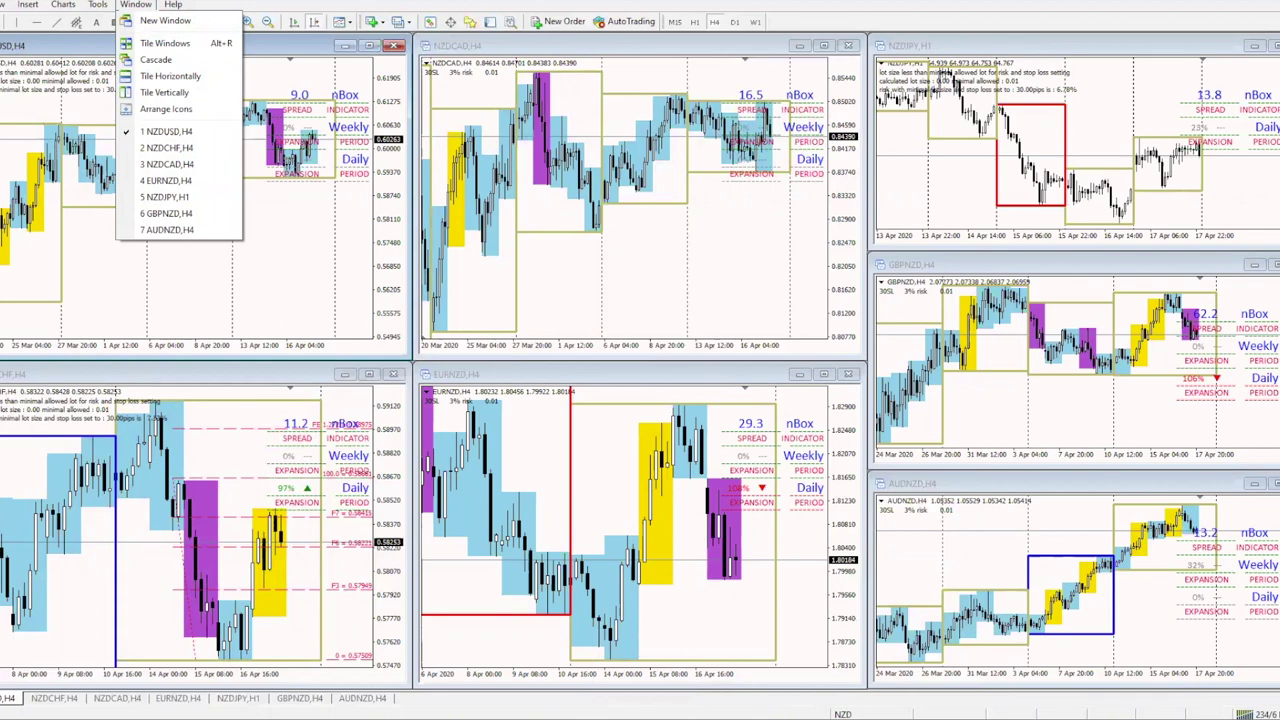
{"action": "left_click", "coordinate": [843, 714]}
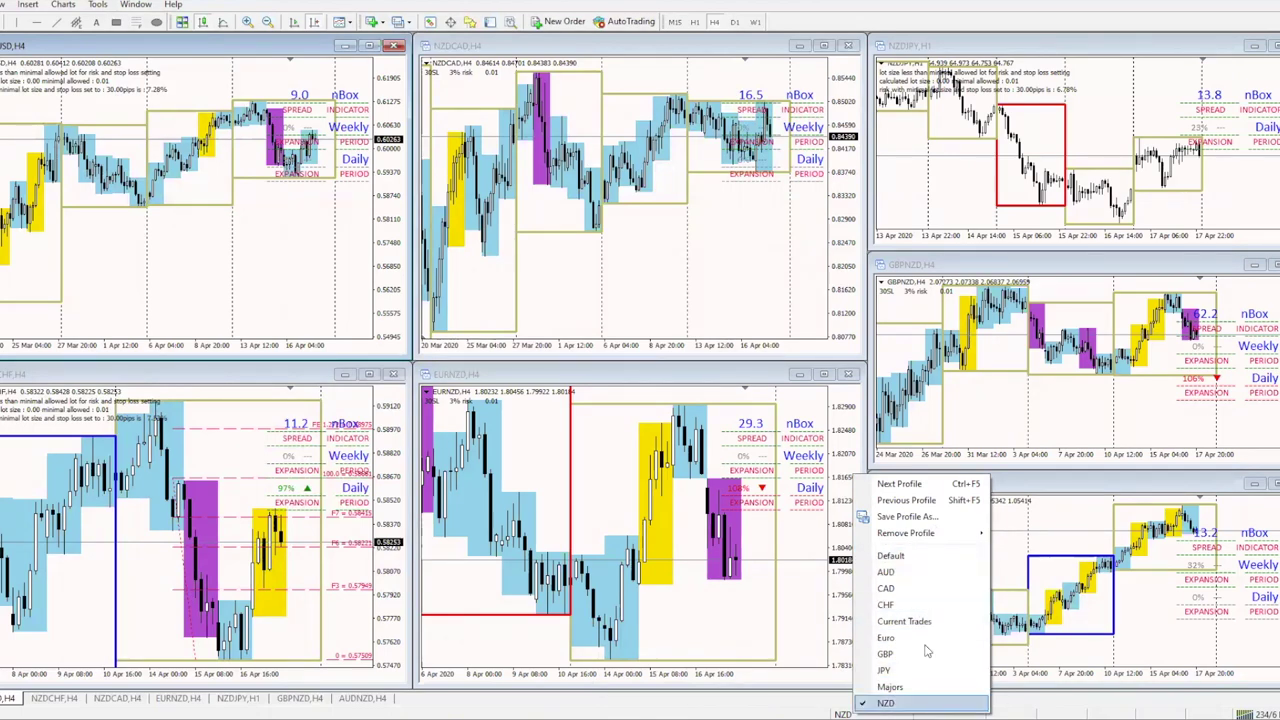
{"action": "left_click", "coordinate": [1129, 636]}
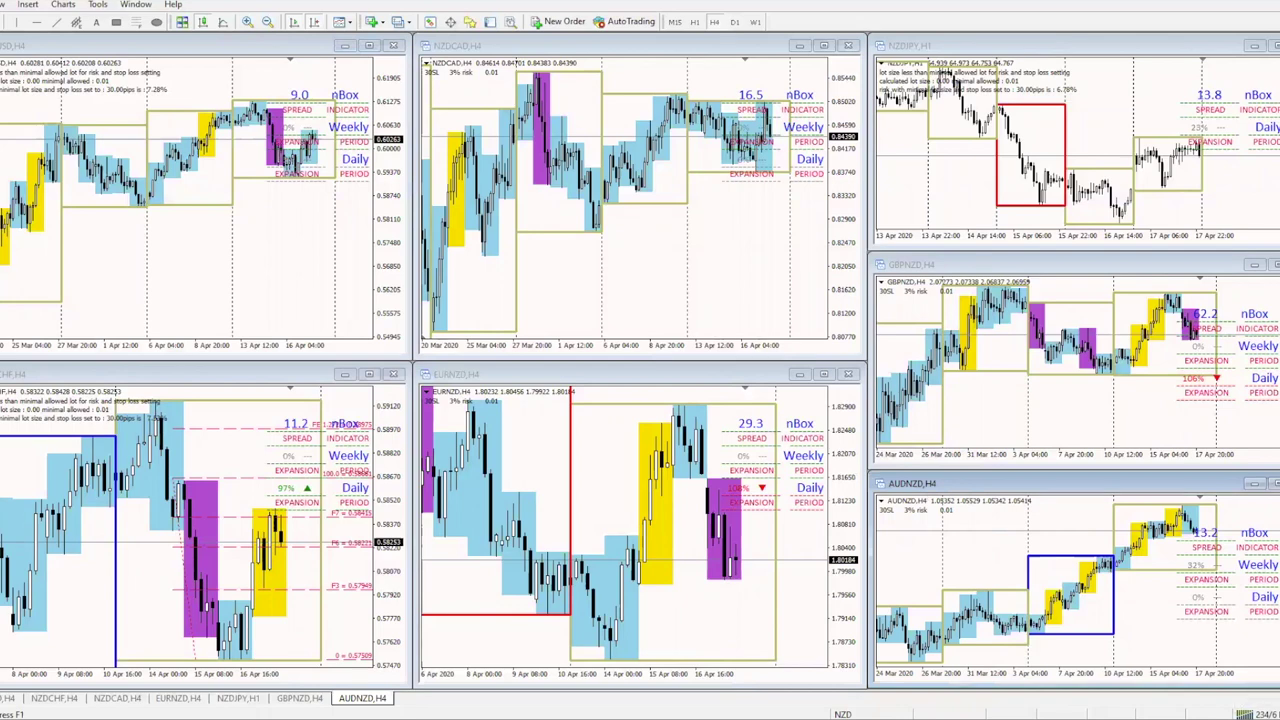
Review the connection's login and server options, dismiss them without choosing anything, and make the NZDCAD chart active.
{"action": "left_click", "coordinate": [1255, 714]}
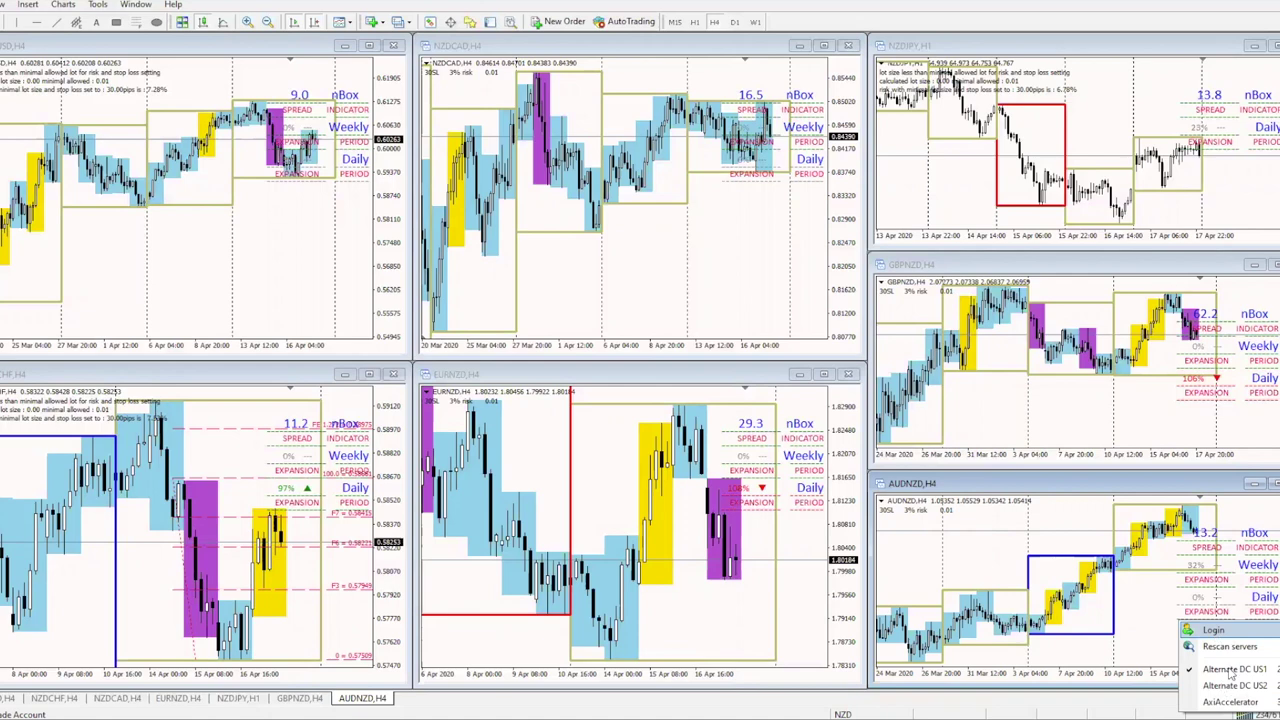
{"action": "left_click", "coordinate": [950, 592]}
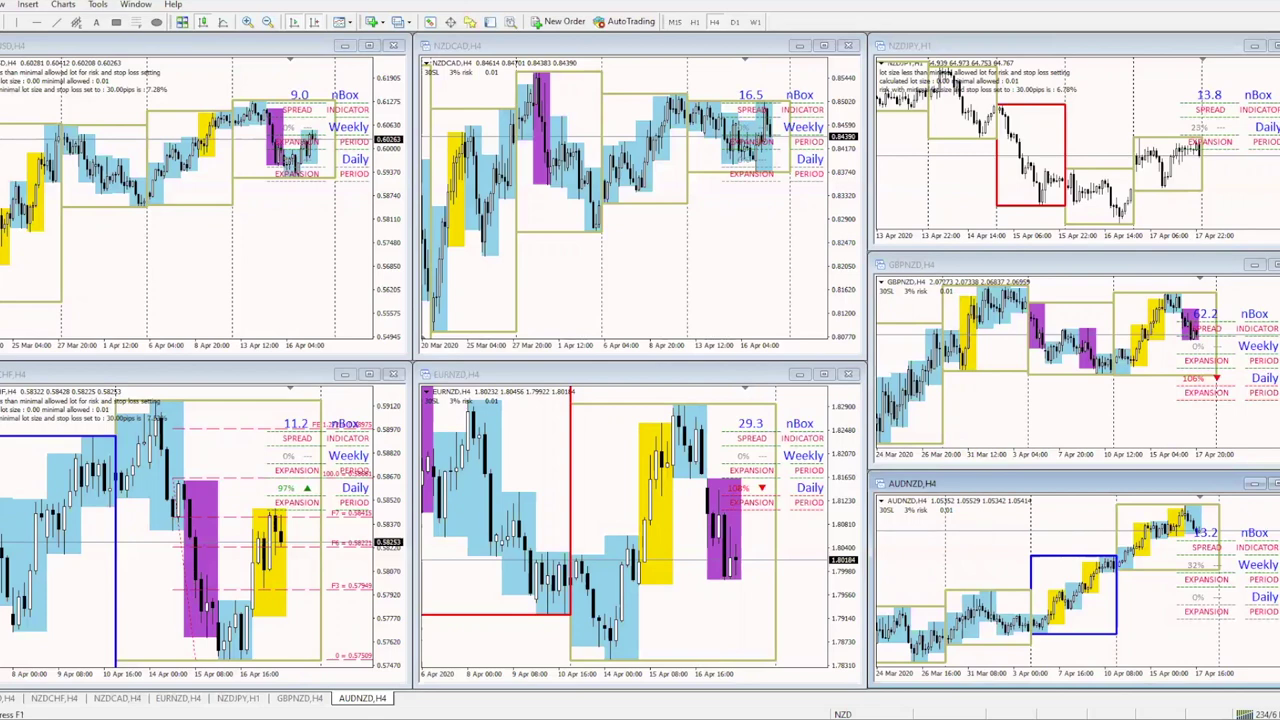
{"action": "left_click", "coordinate": [605, 95]}
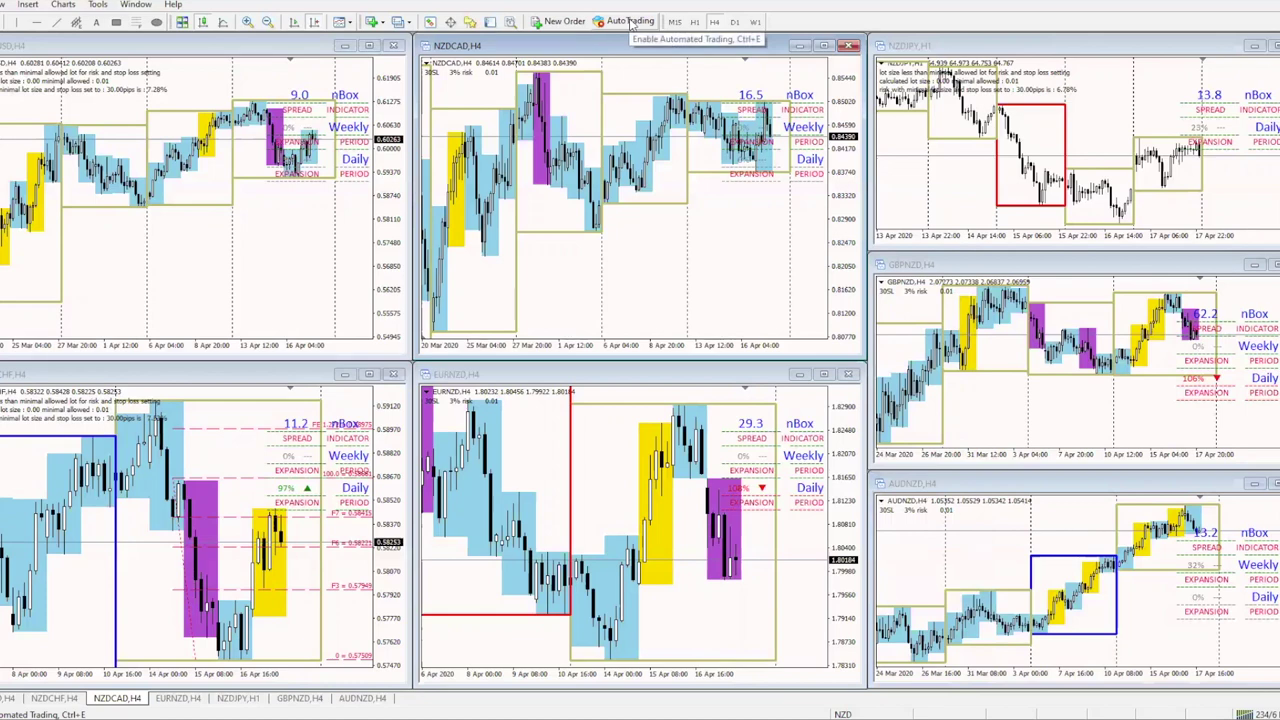